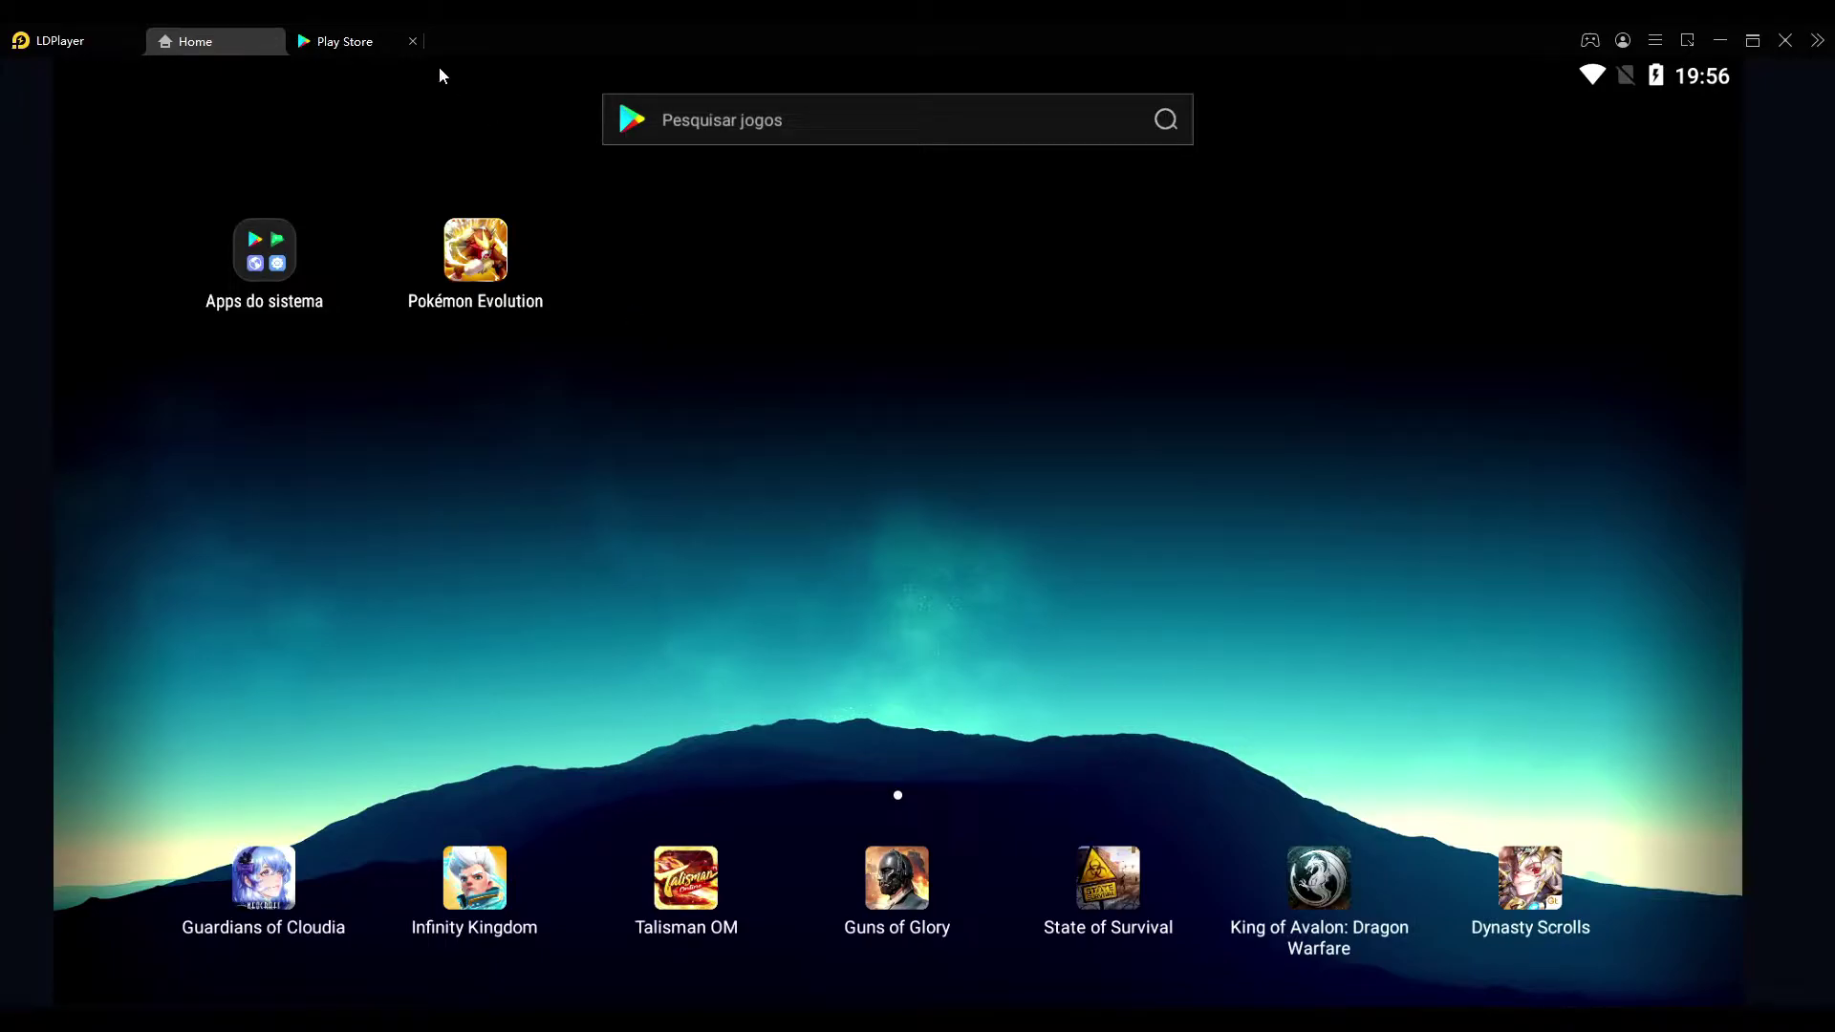
- Open Macrorify's Play Store page and read its full description, release notes and app information
left_click(344, 43)
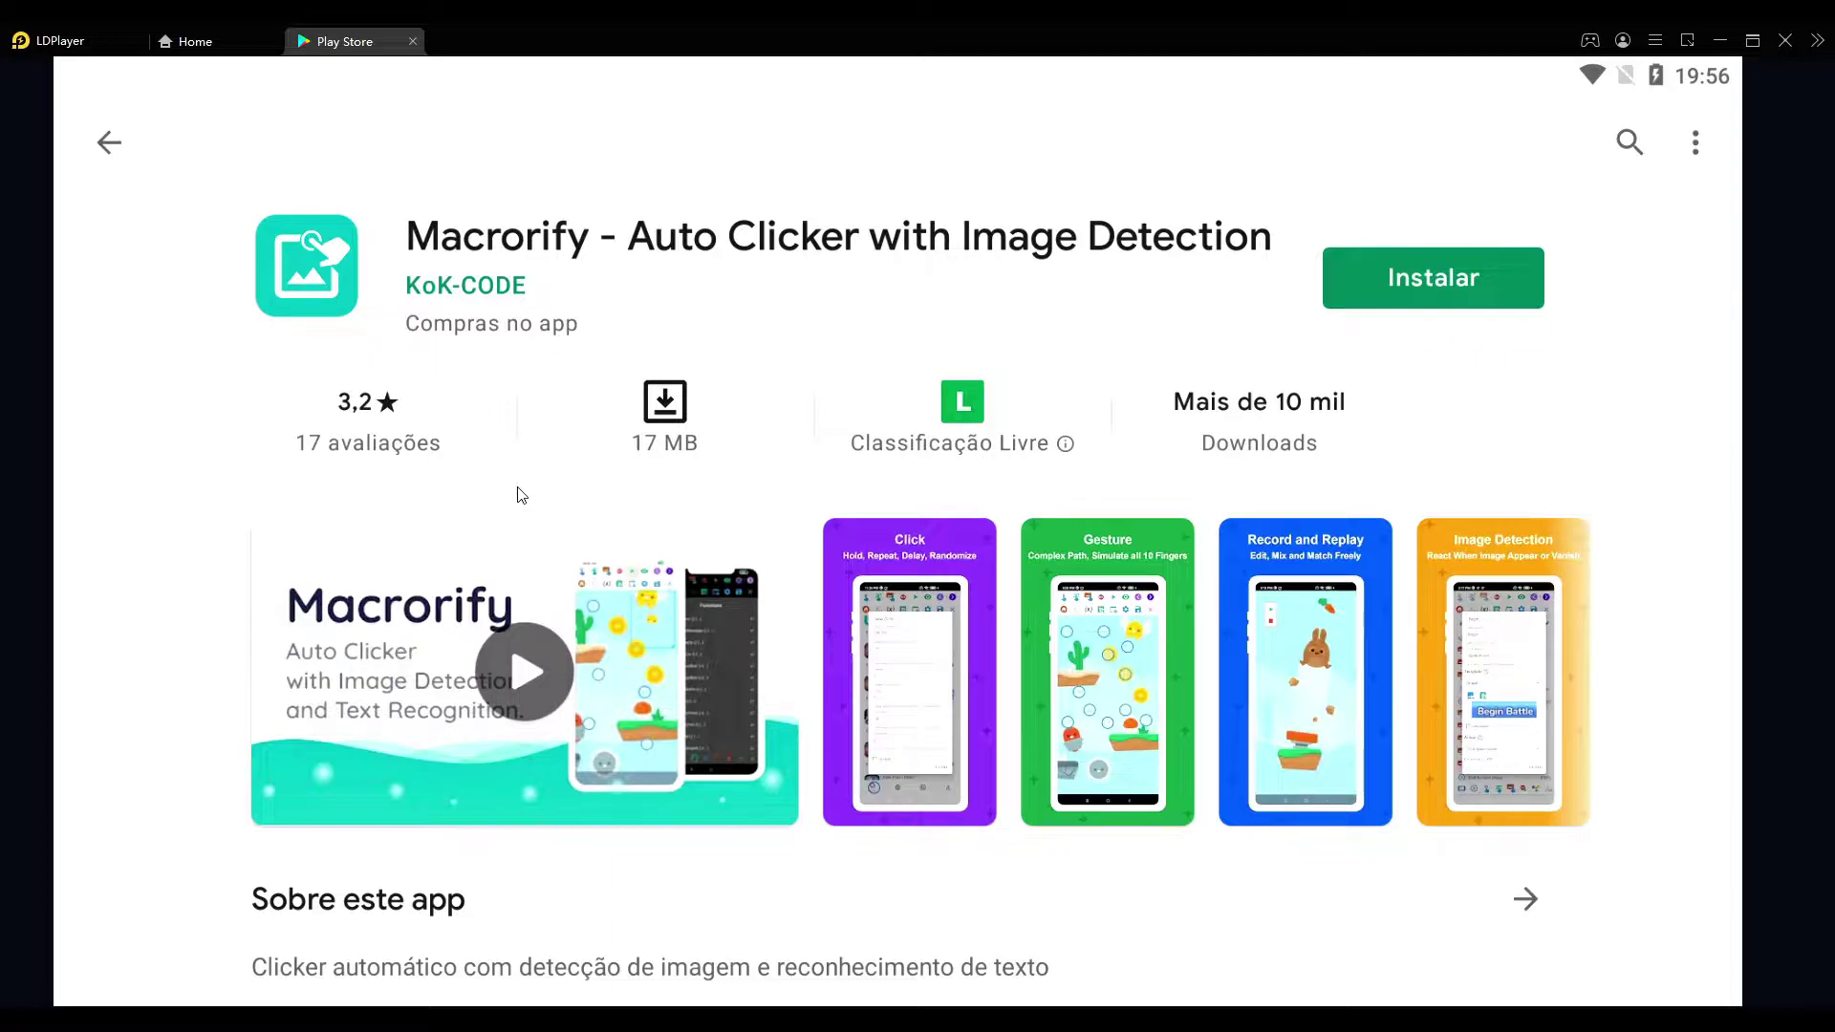
left_click_drag(521, 490, 550, 591)
left_click_drag(594, 937, 554, 783)
left_click(565, 762)
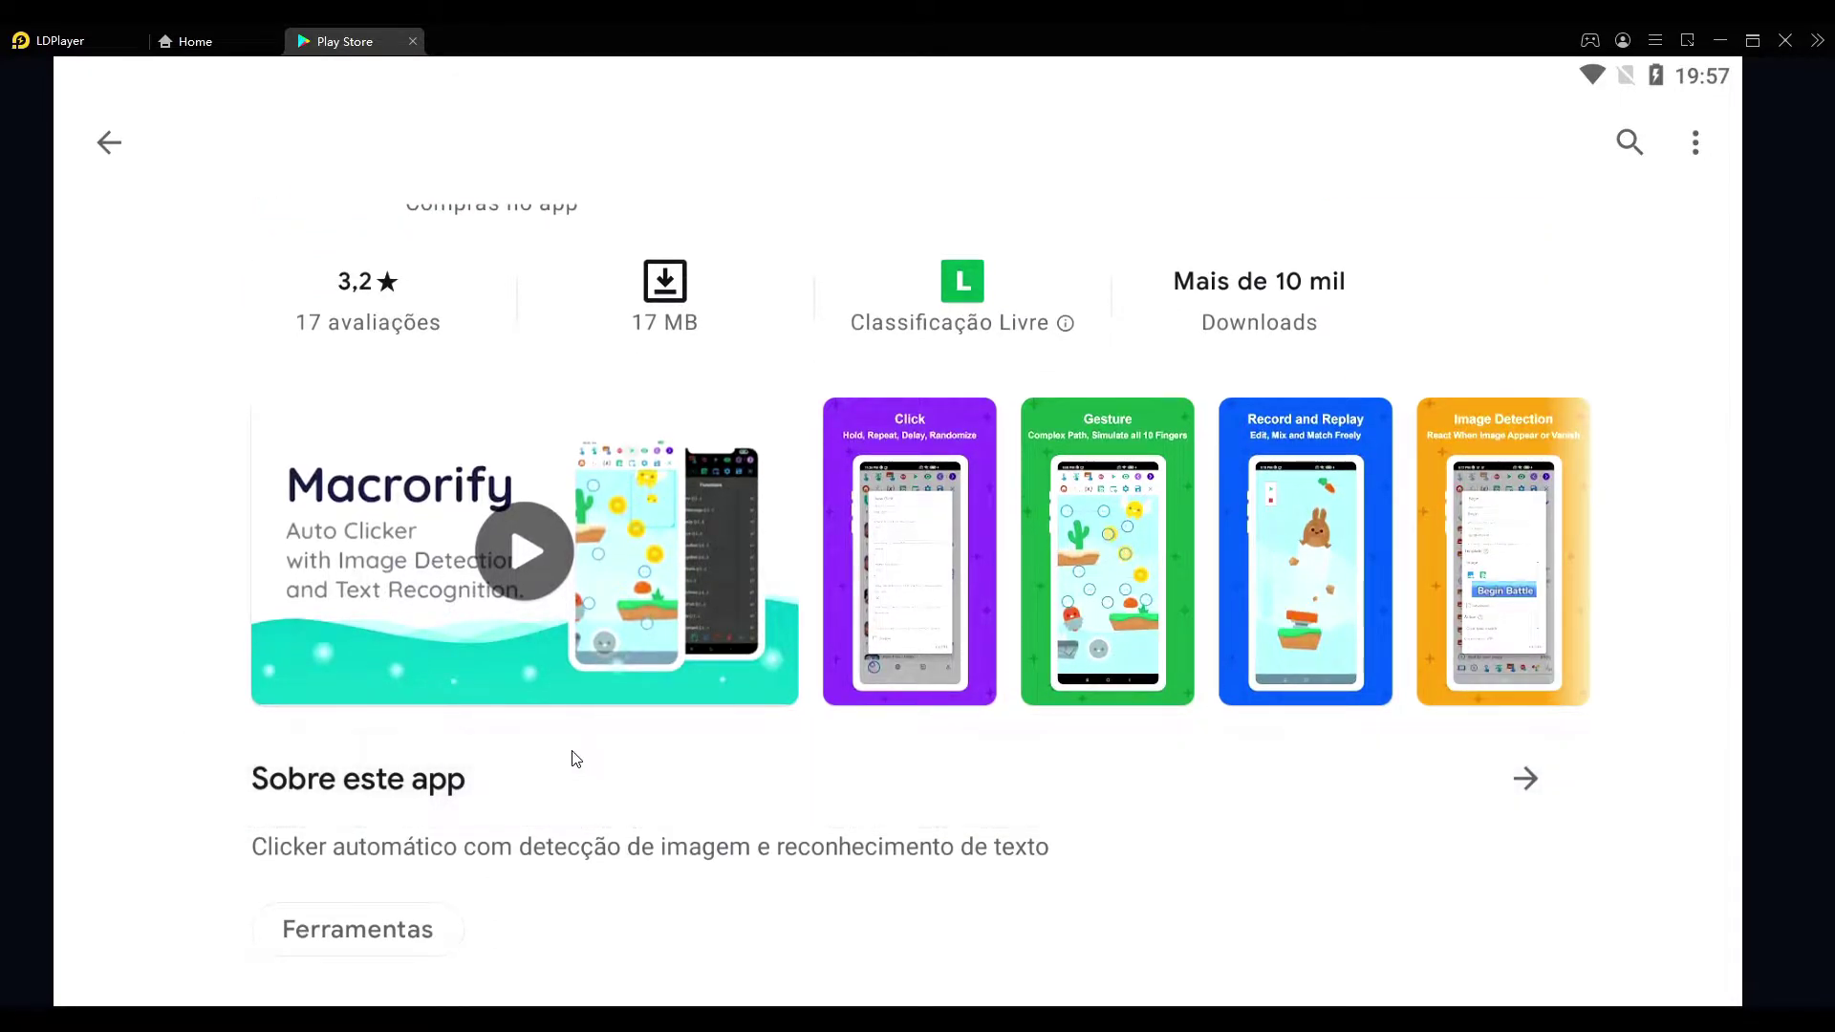
left_click_drag(770, 832, 709, 369)
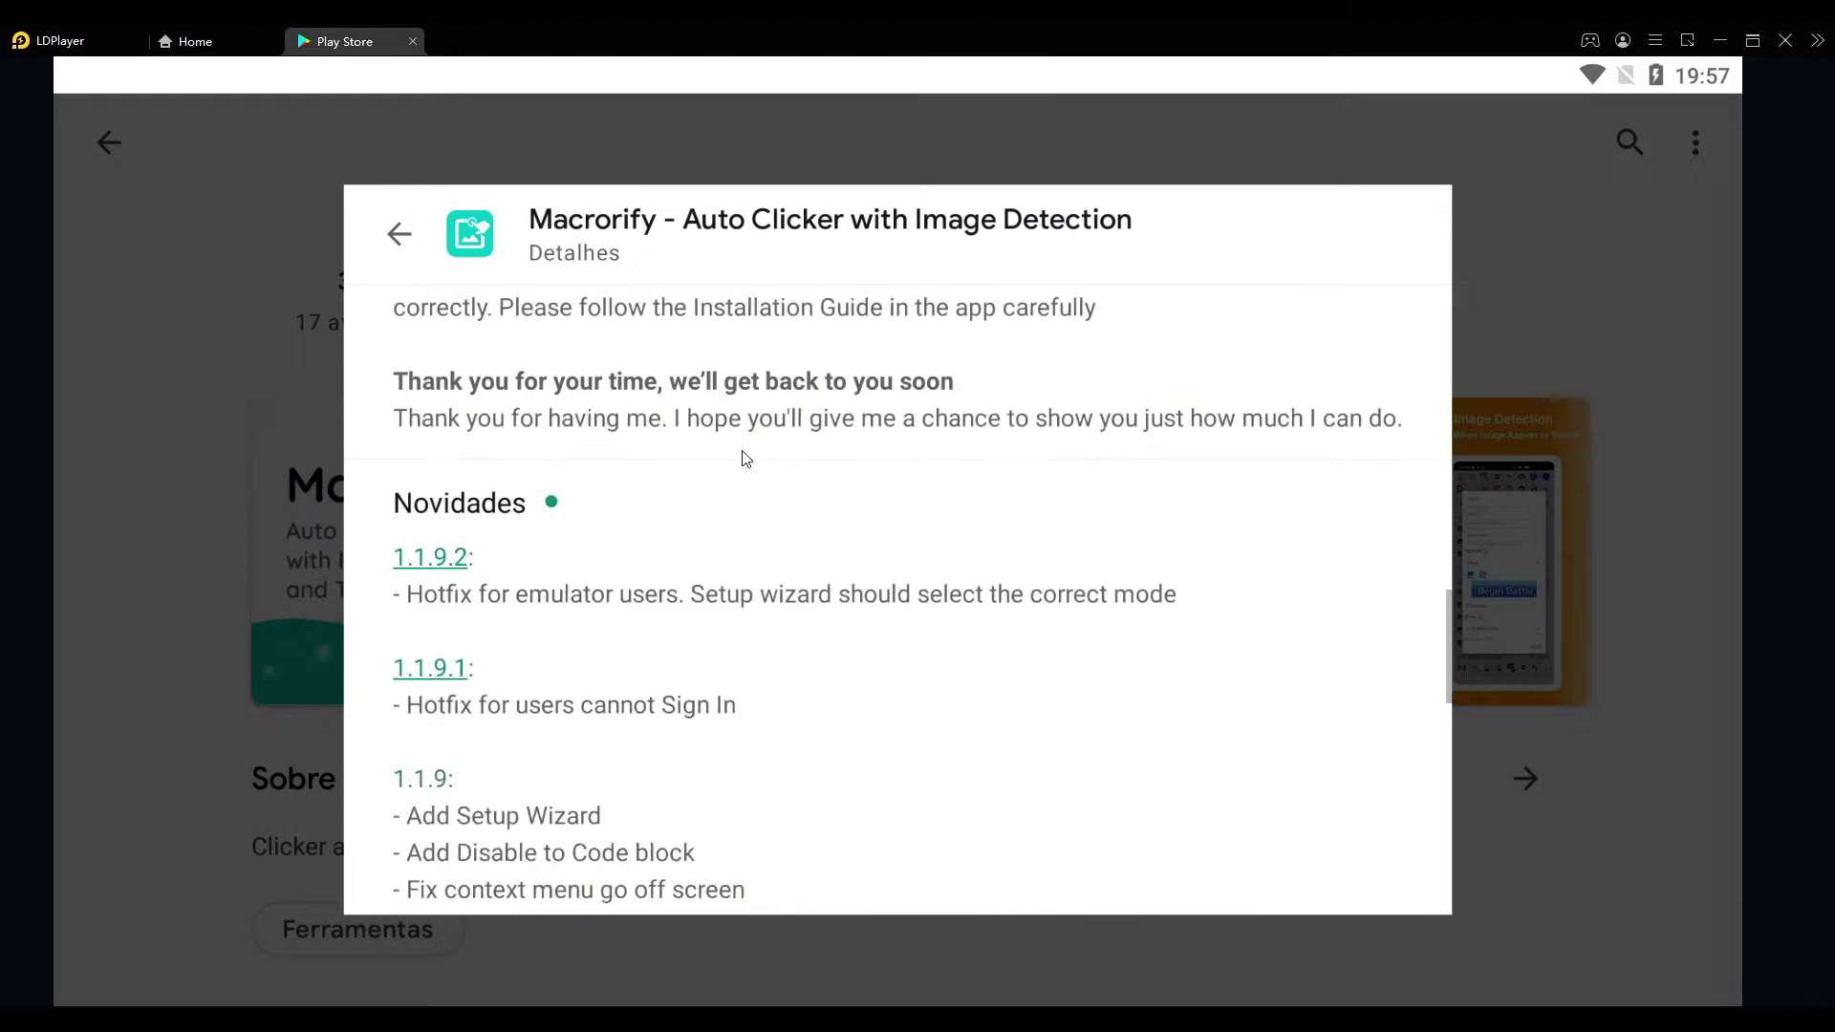
left_click_drag(750, 438, 797, 755)
scroll(799, 755, "up", 8)
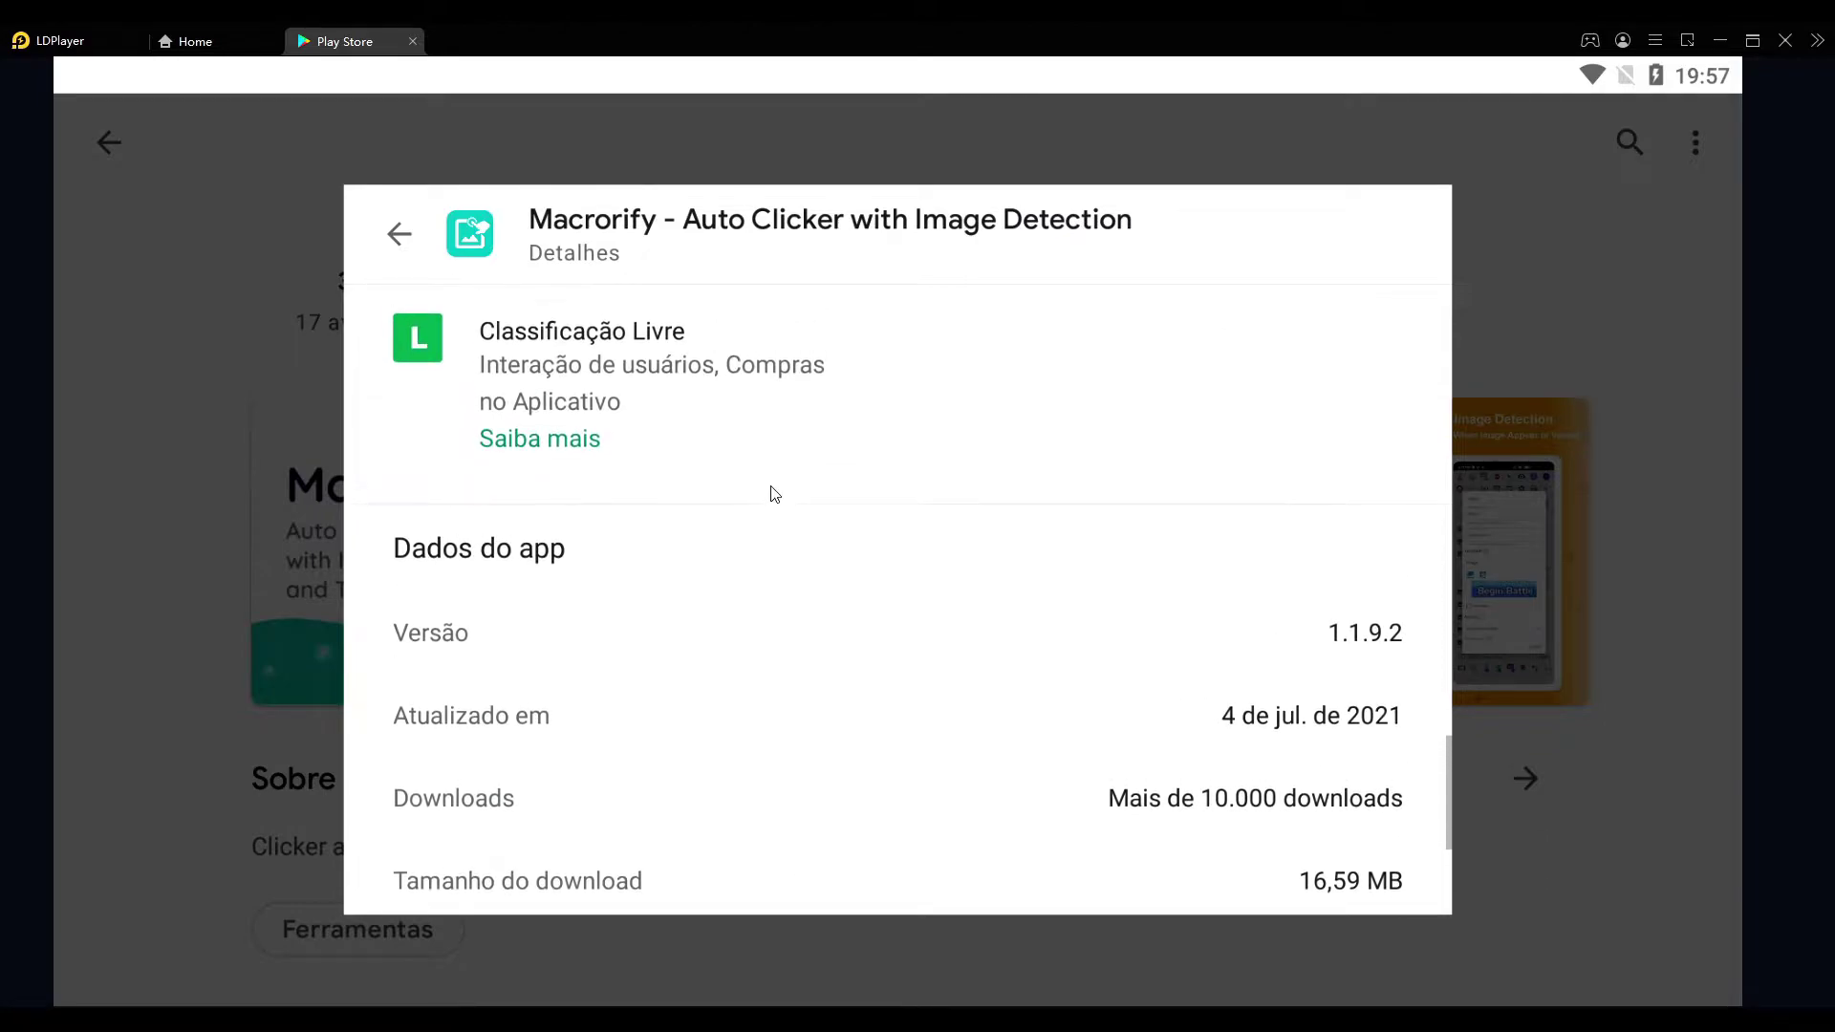
left_click_drag(730, 409, 770, 729)
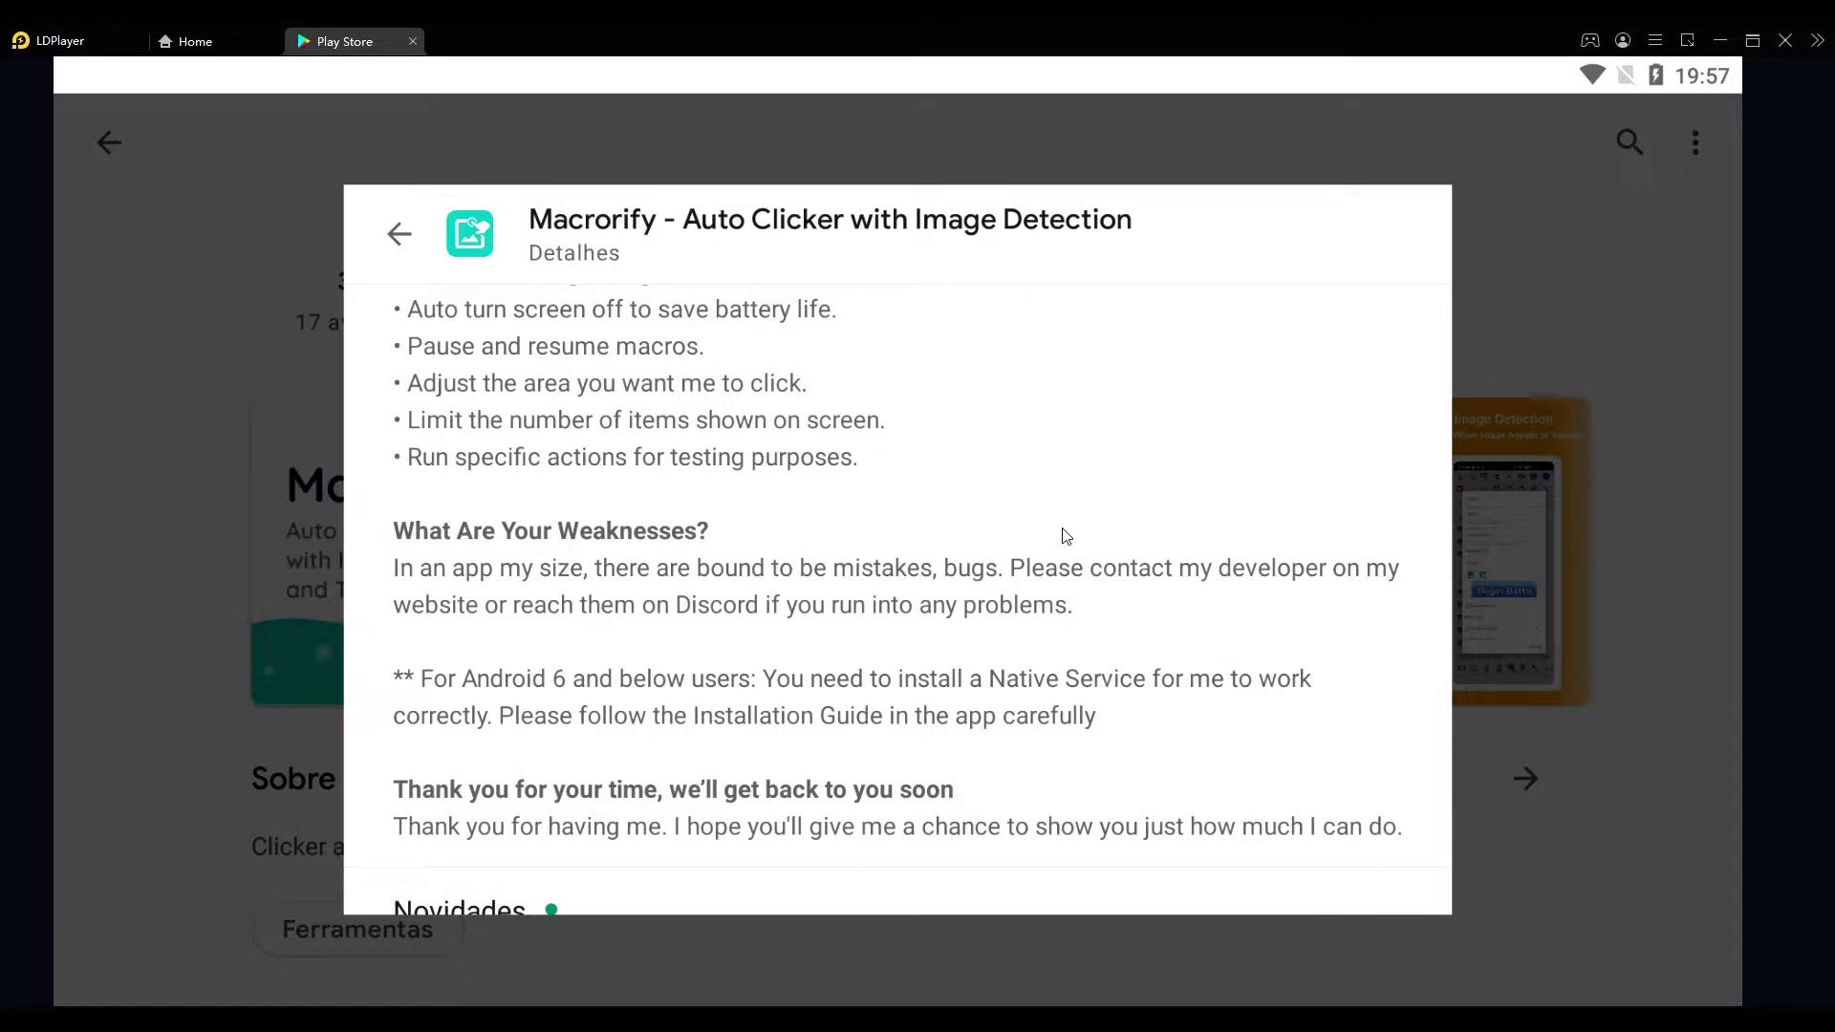
scroll(1067, 535, "up", 5)
scroll(1041, 619, "up", 1)
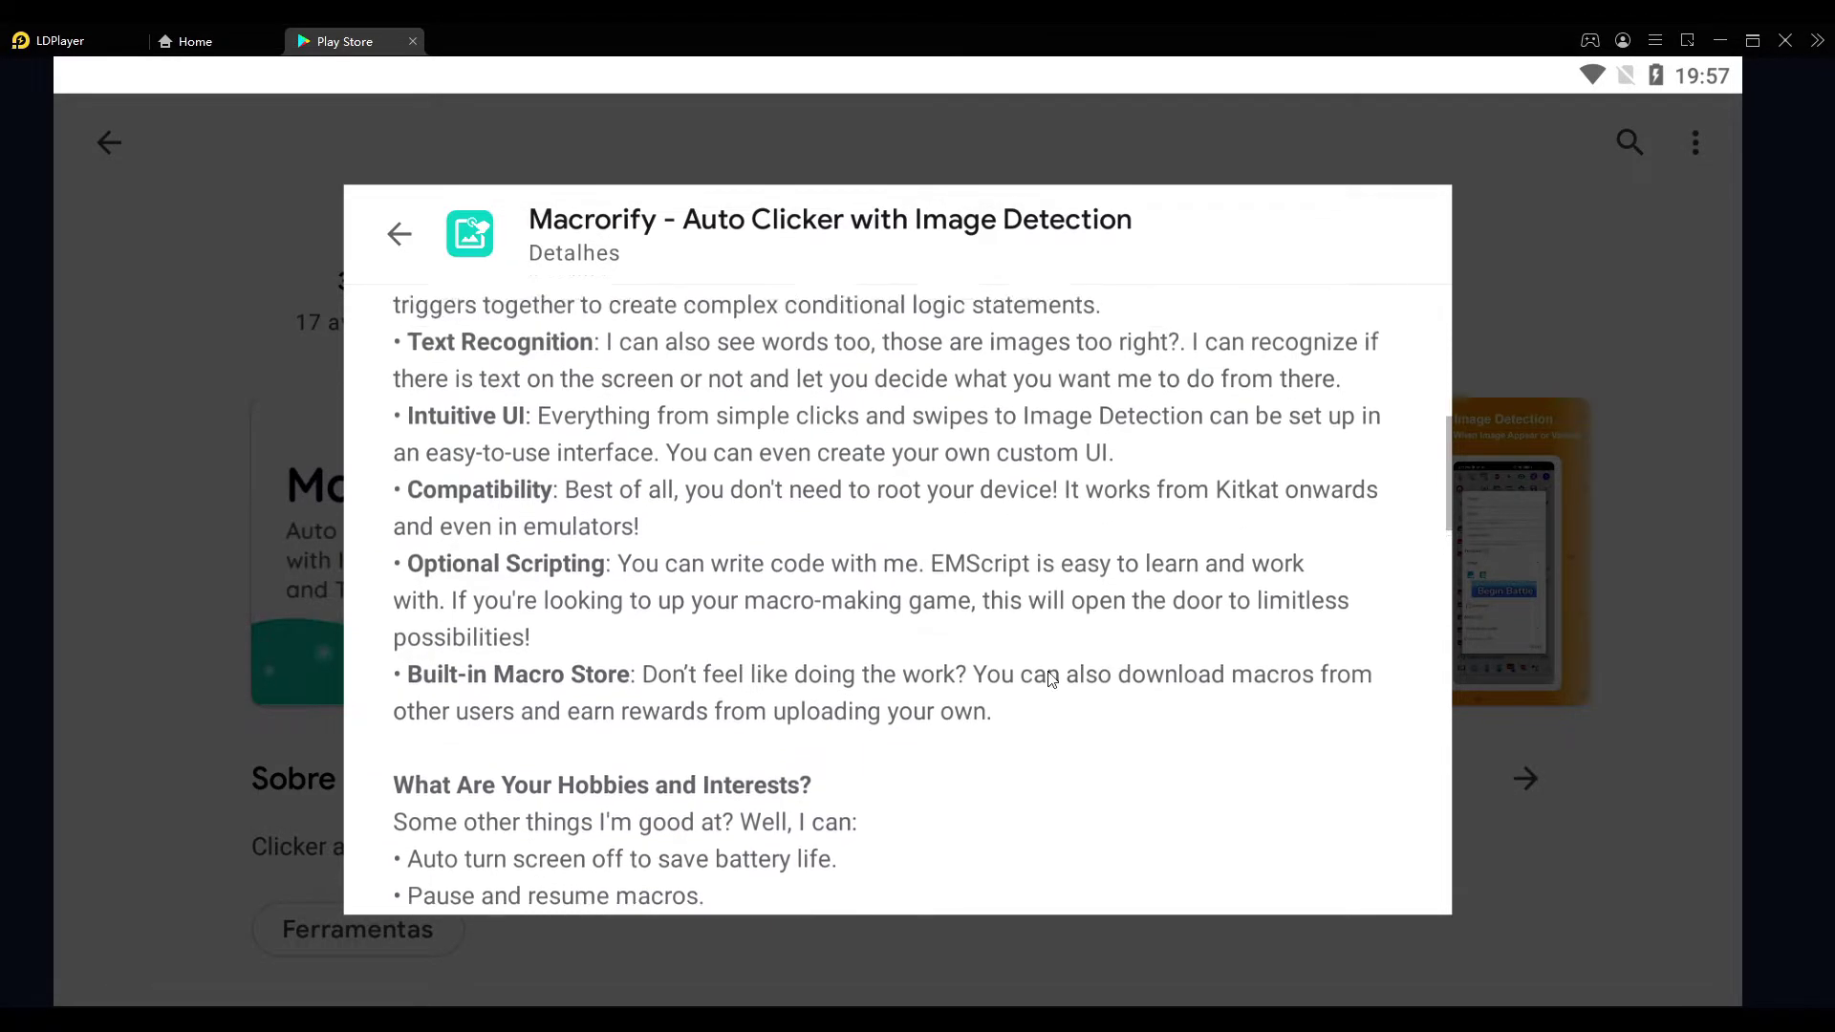
scroll(1041, 620, "up", 5)
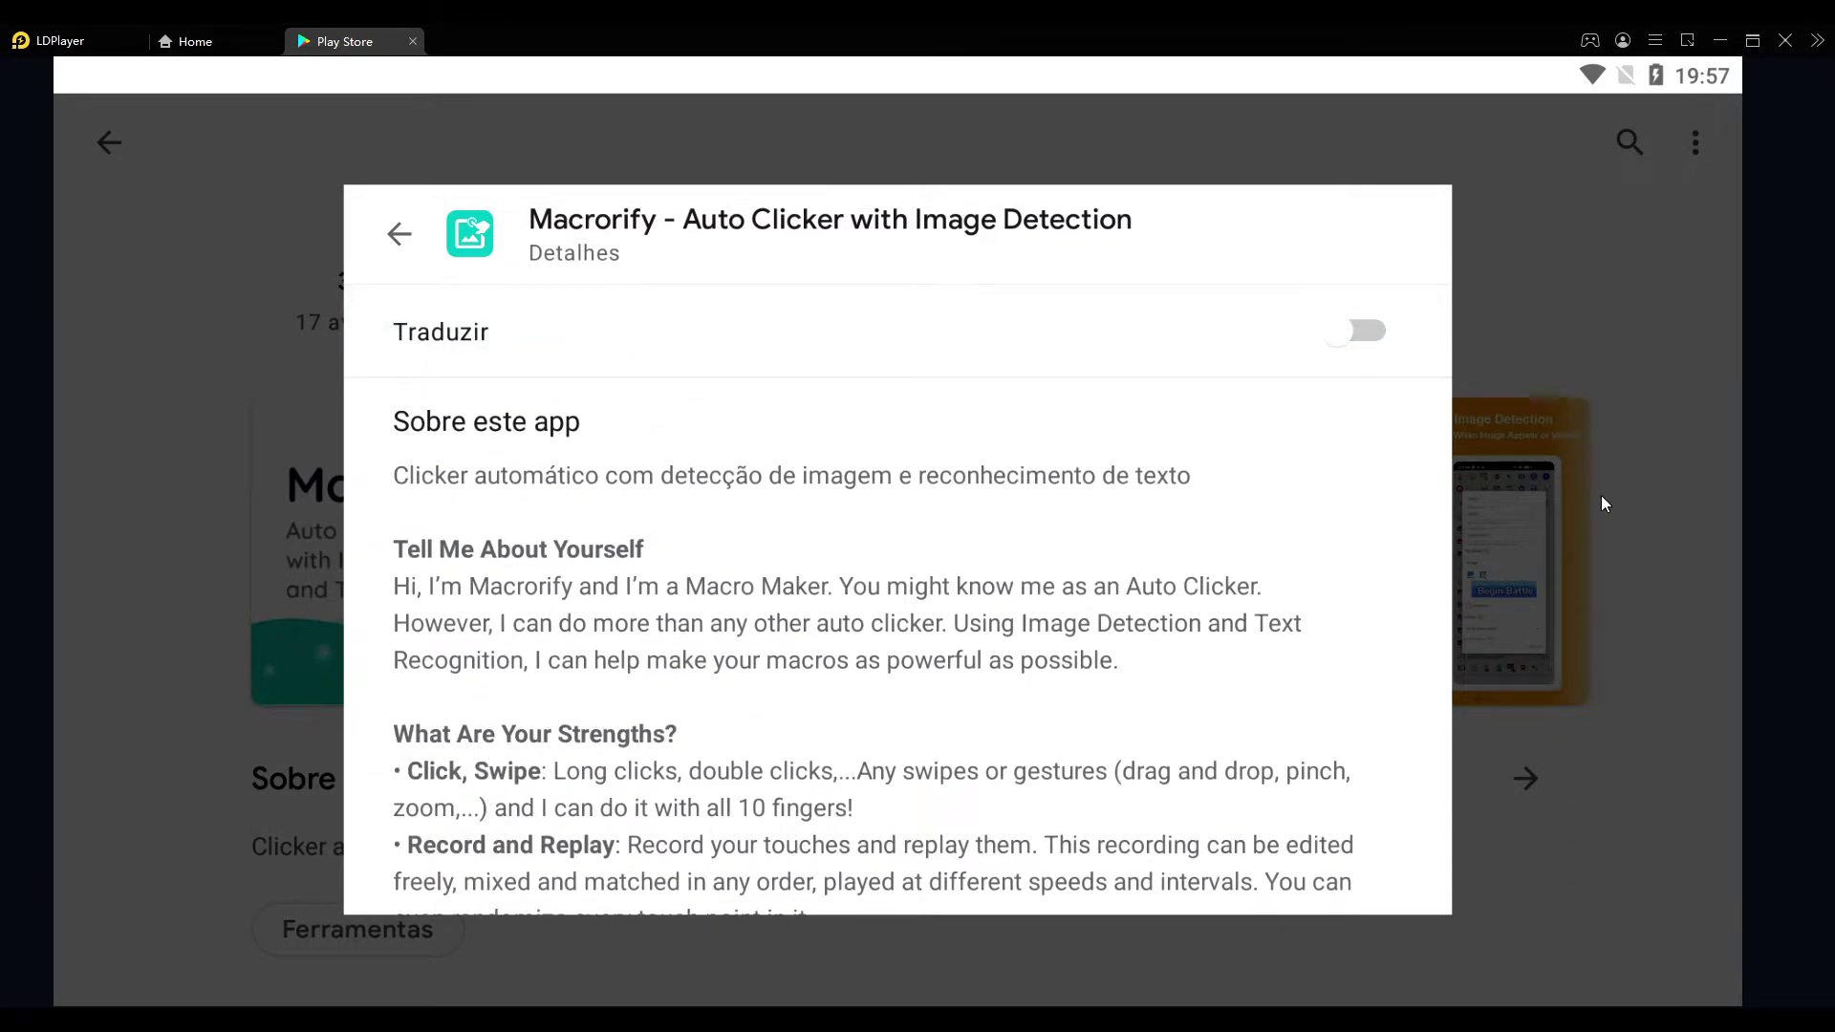
left_click(1602, 495)
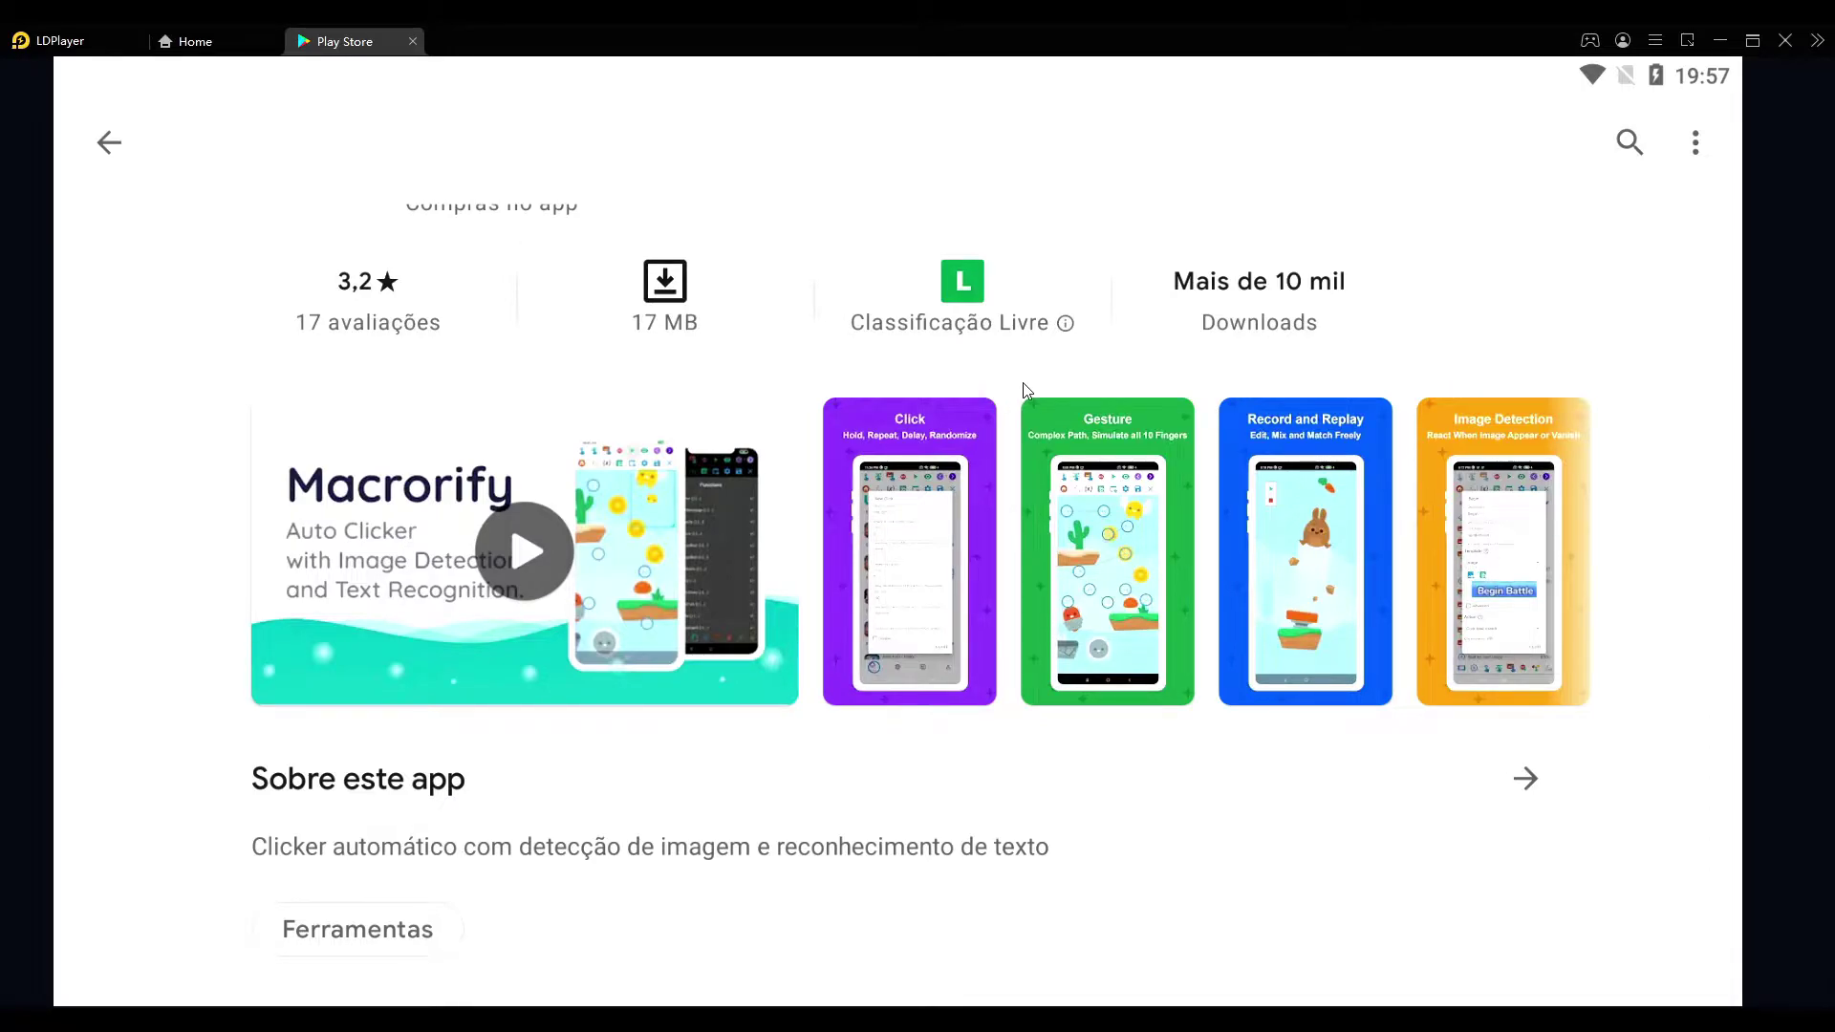
scroll(1023, 401, "up", 1)
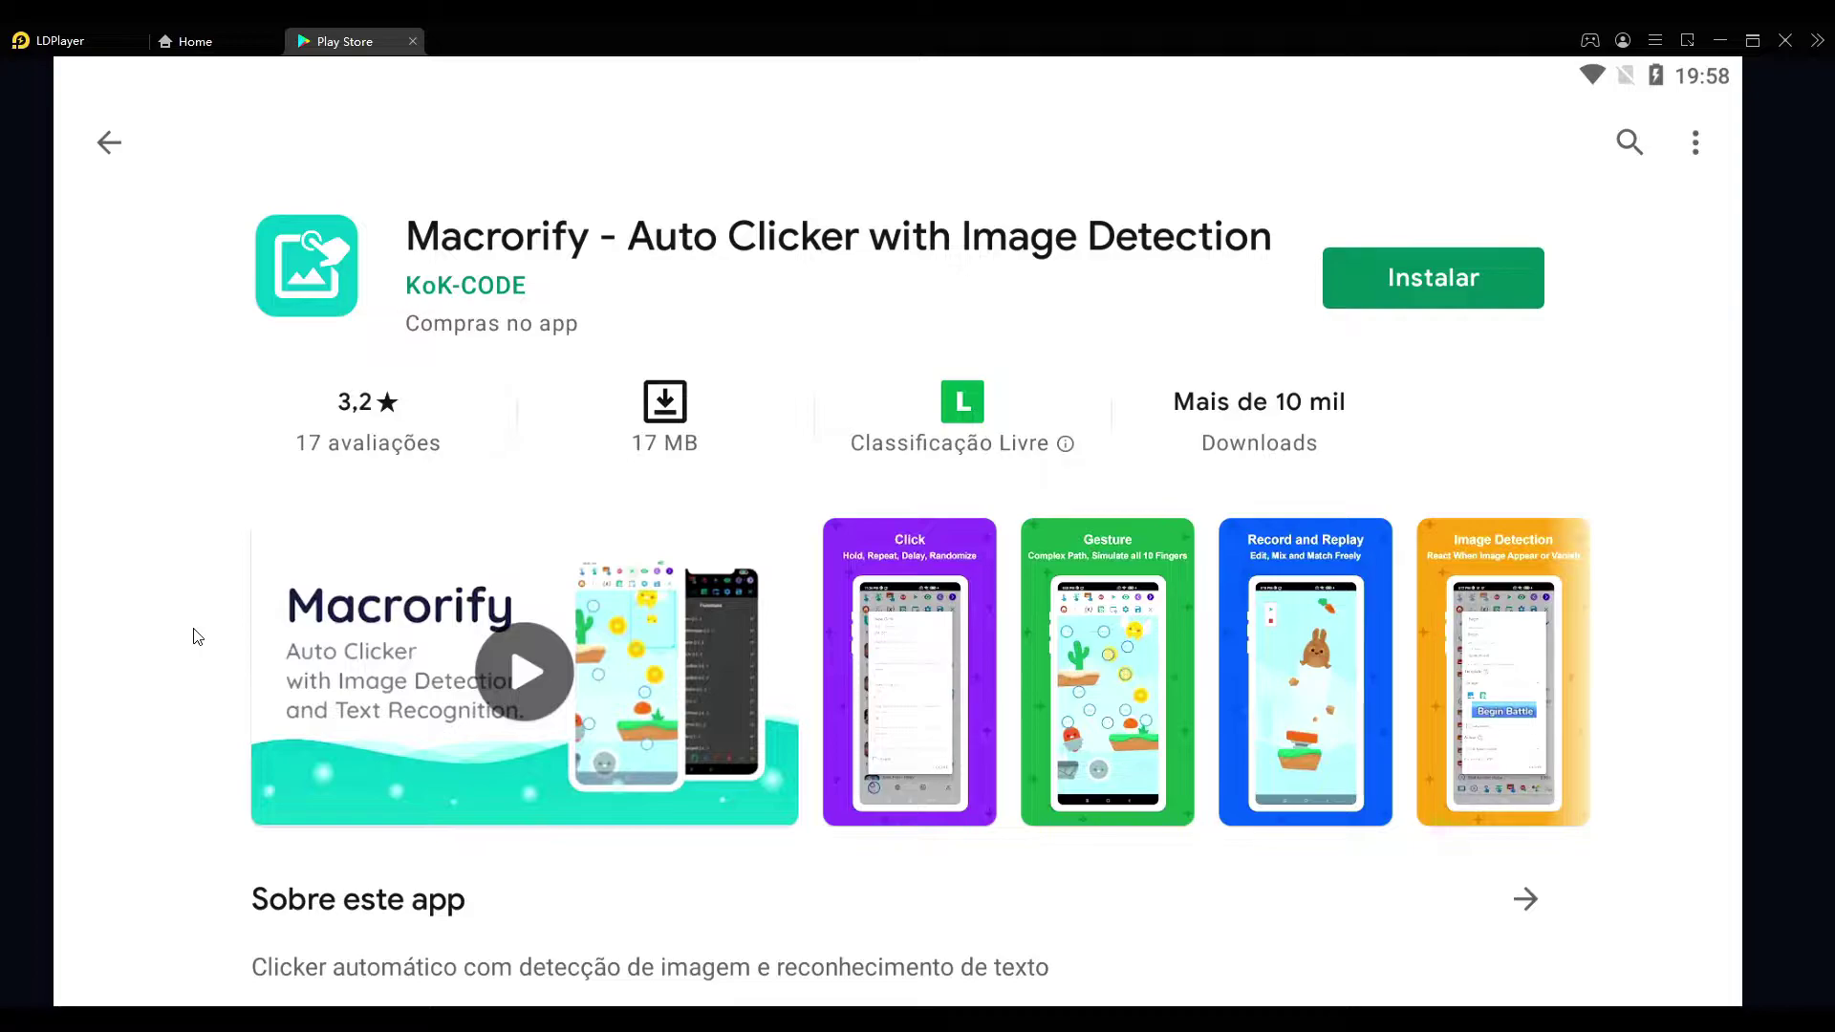
- Examine the ratings and reviews on Macrorify's Play Store page
scroll(208, 768, "down", 5)
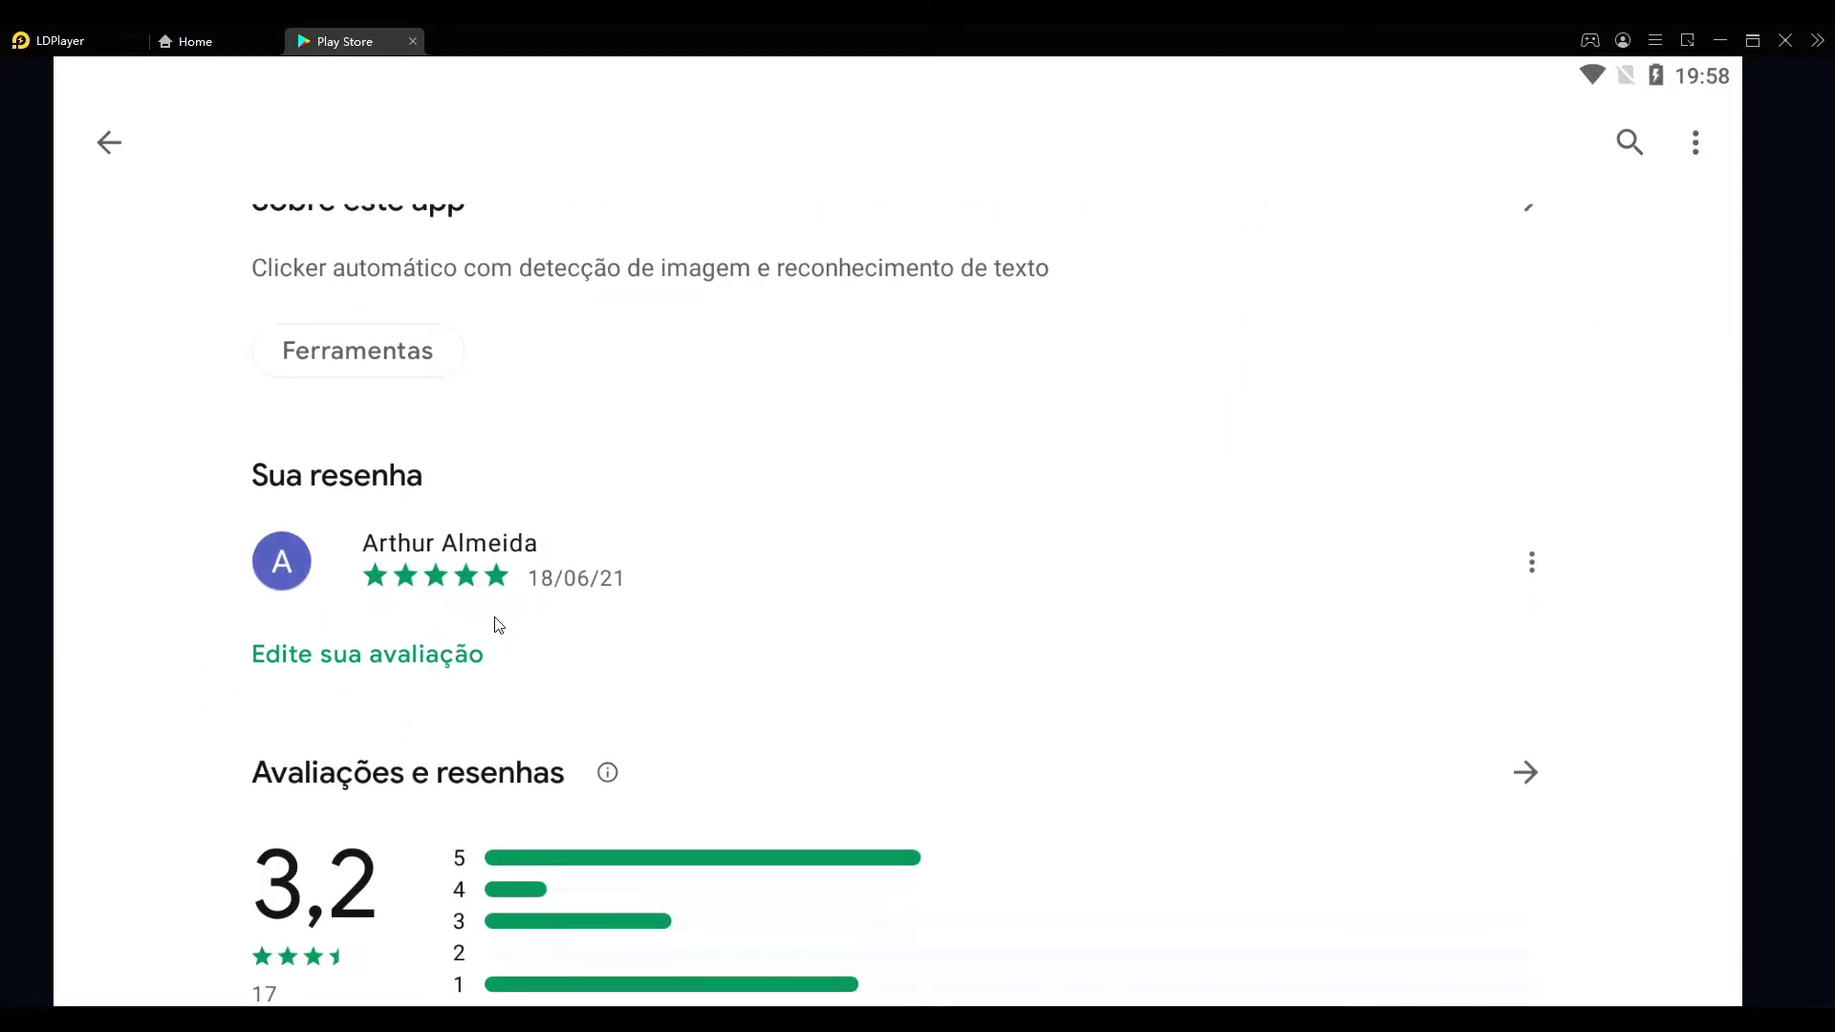
left_click_drag(586, 742, 571, 545)
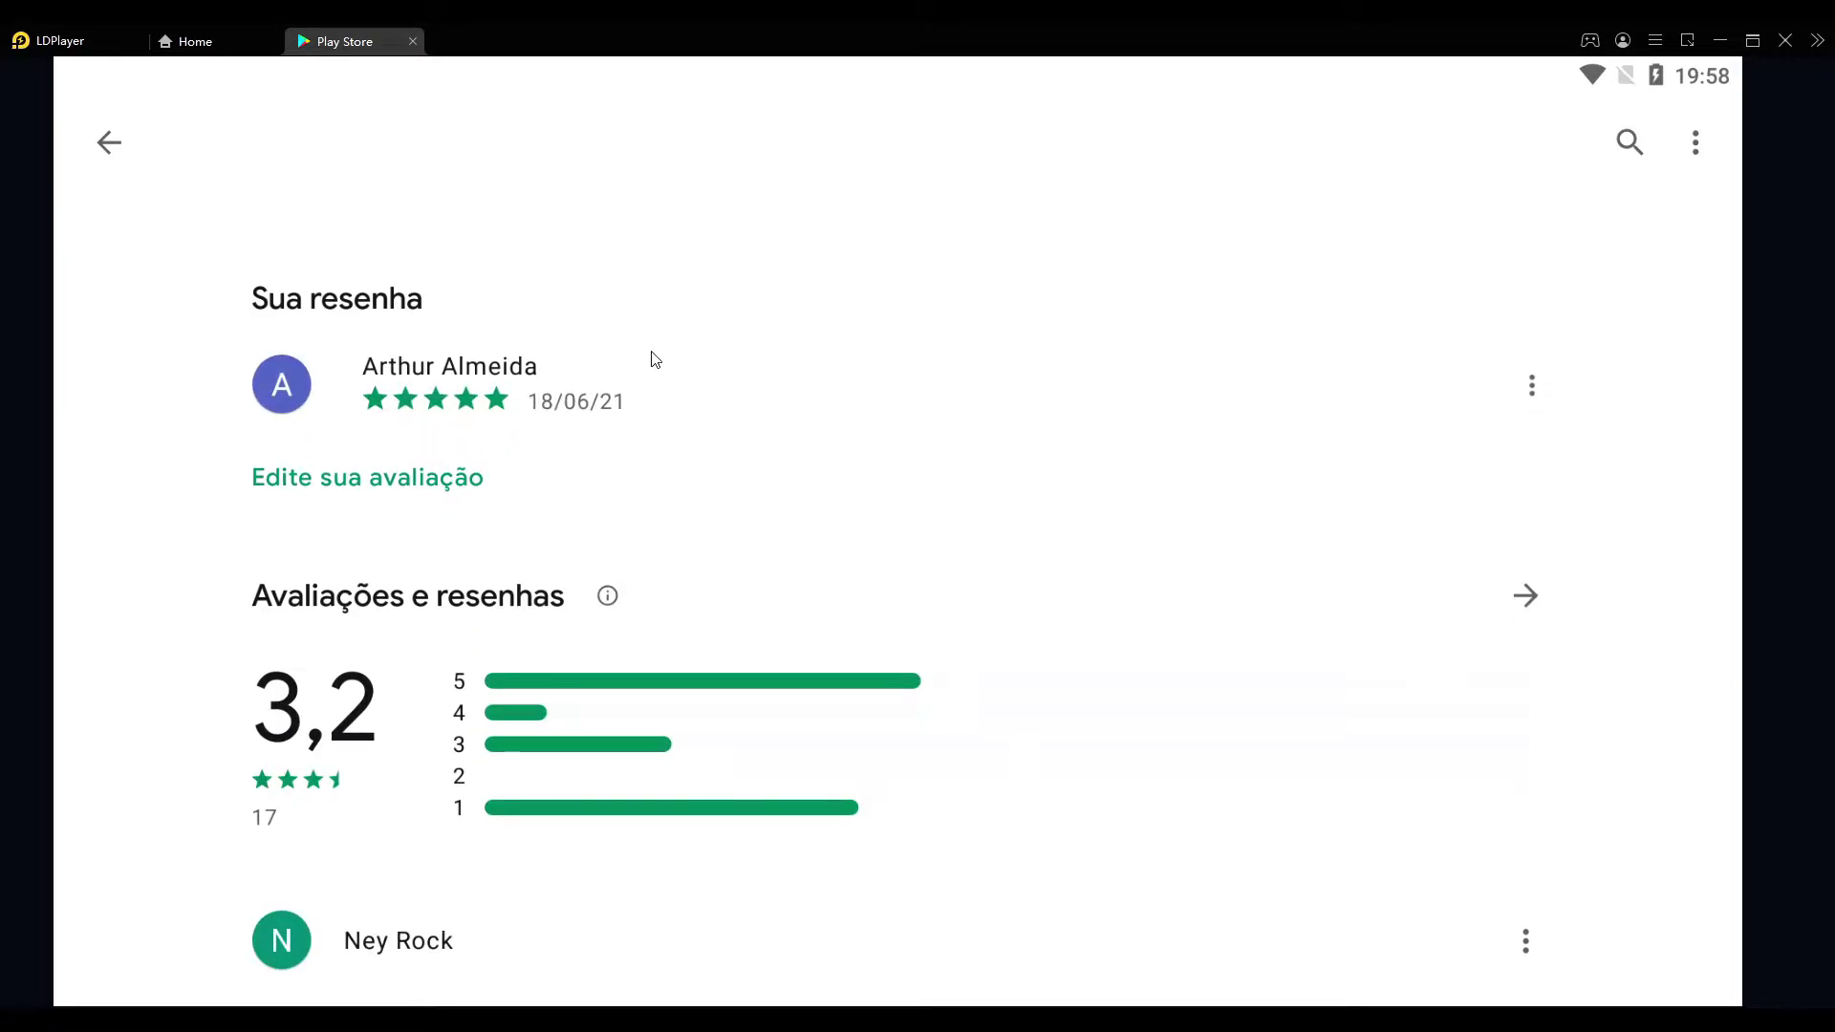
left_click_drag(651, 357, 658, 518)
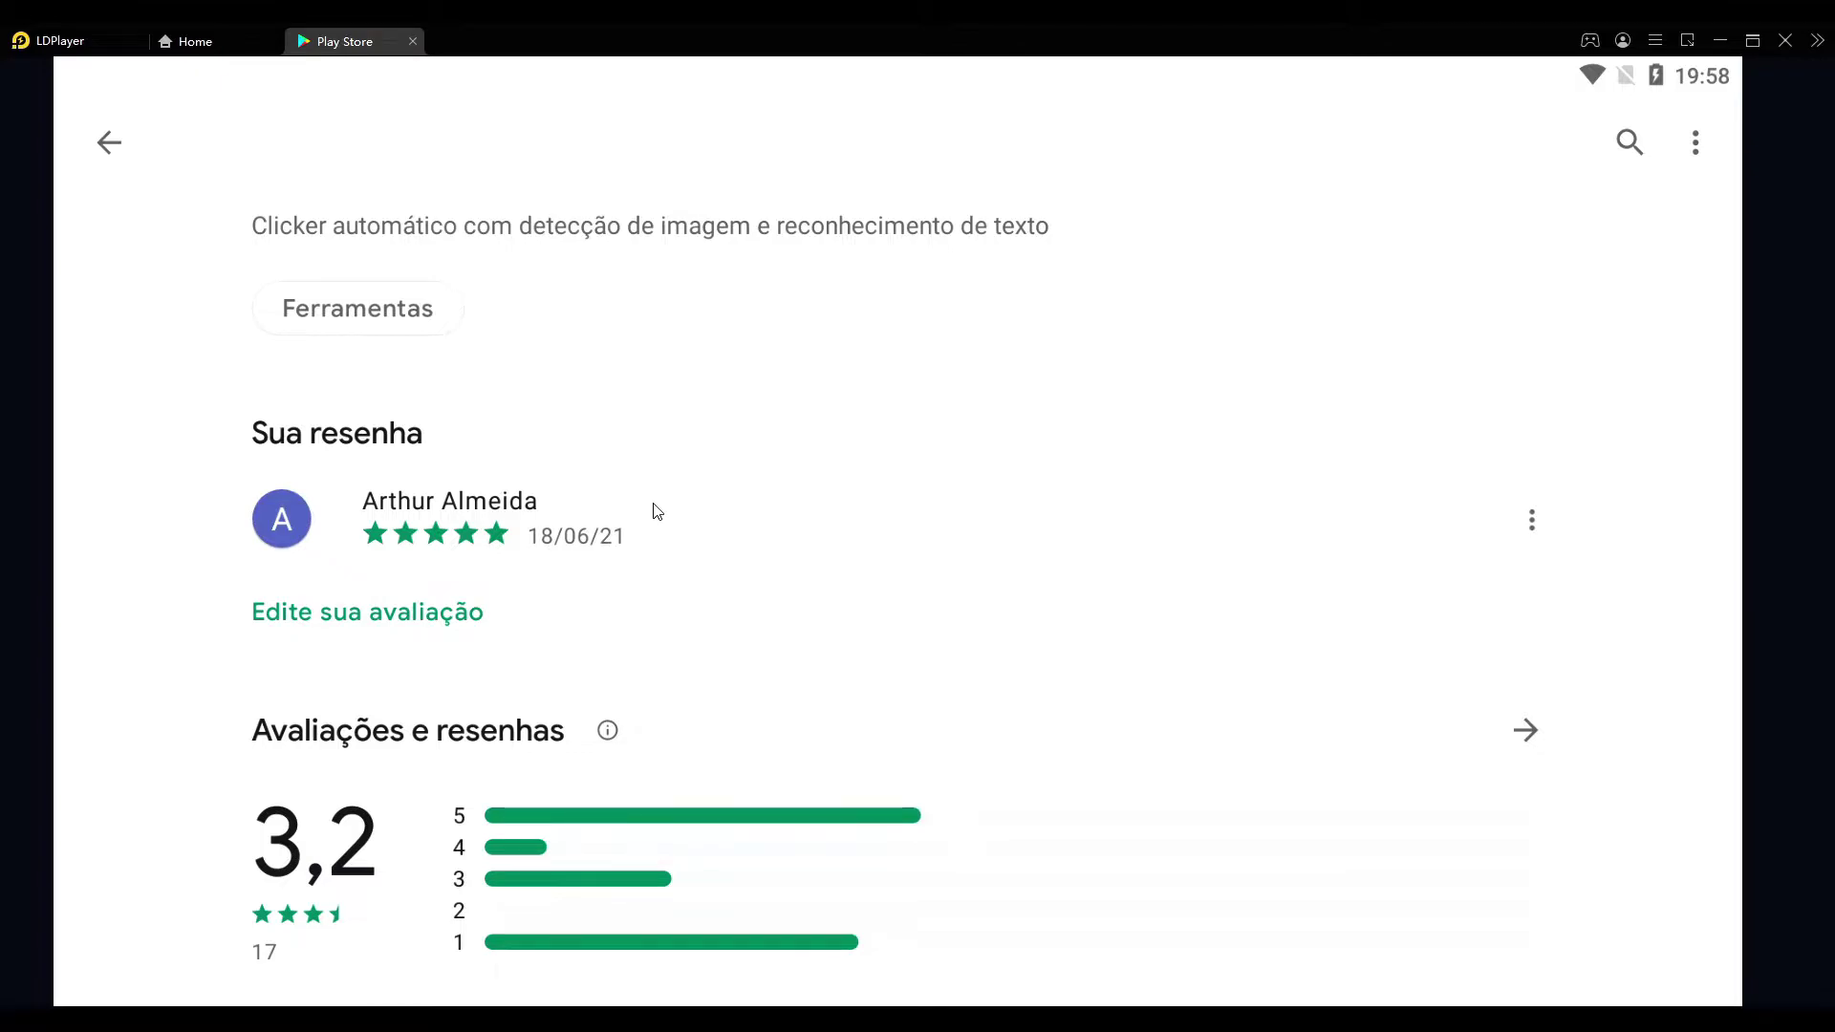
left_click_drag(582, 262, 599, 455)
left_click_drag(591, 370, 587, 626)
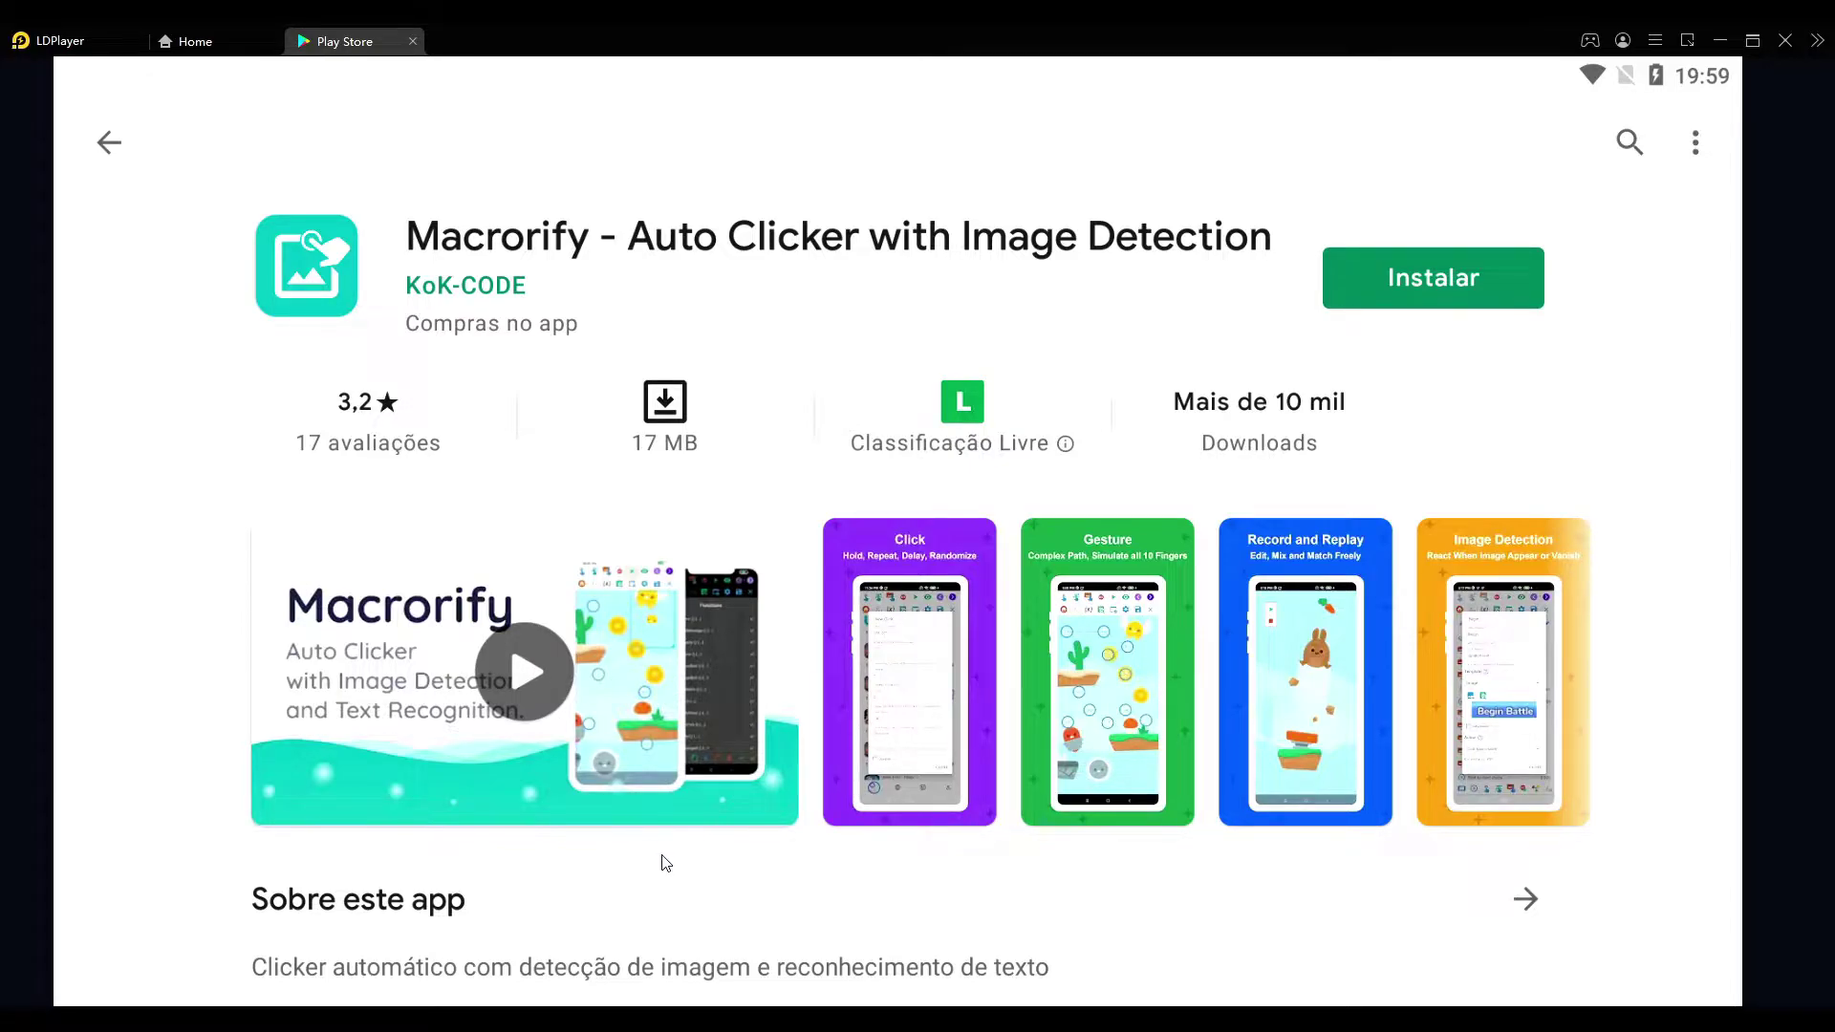
scroll(665, 863, "down", 5)
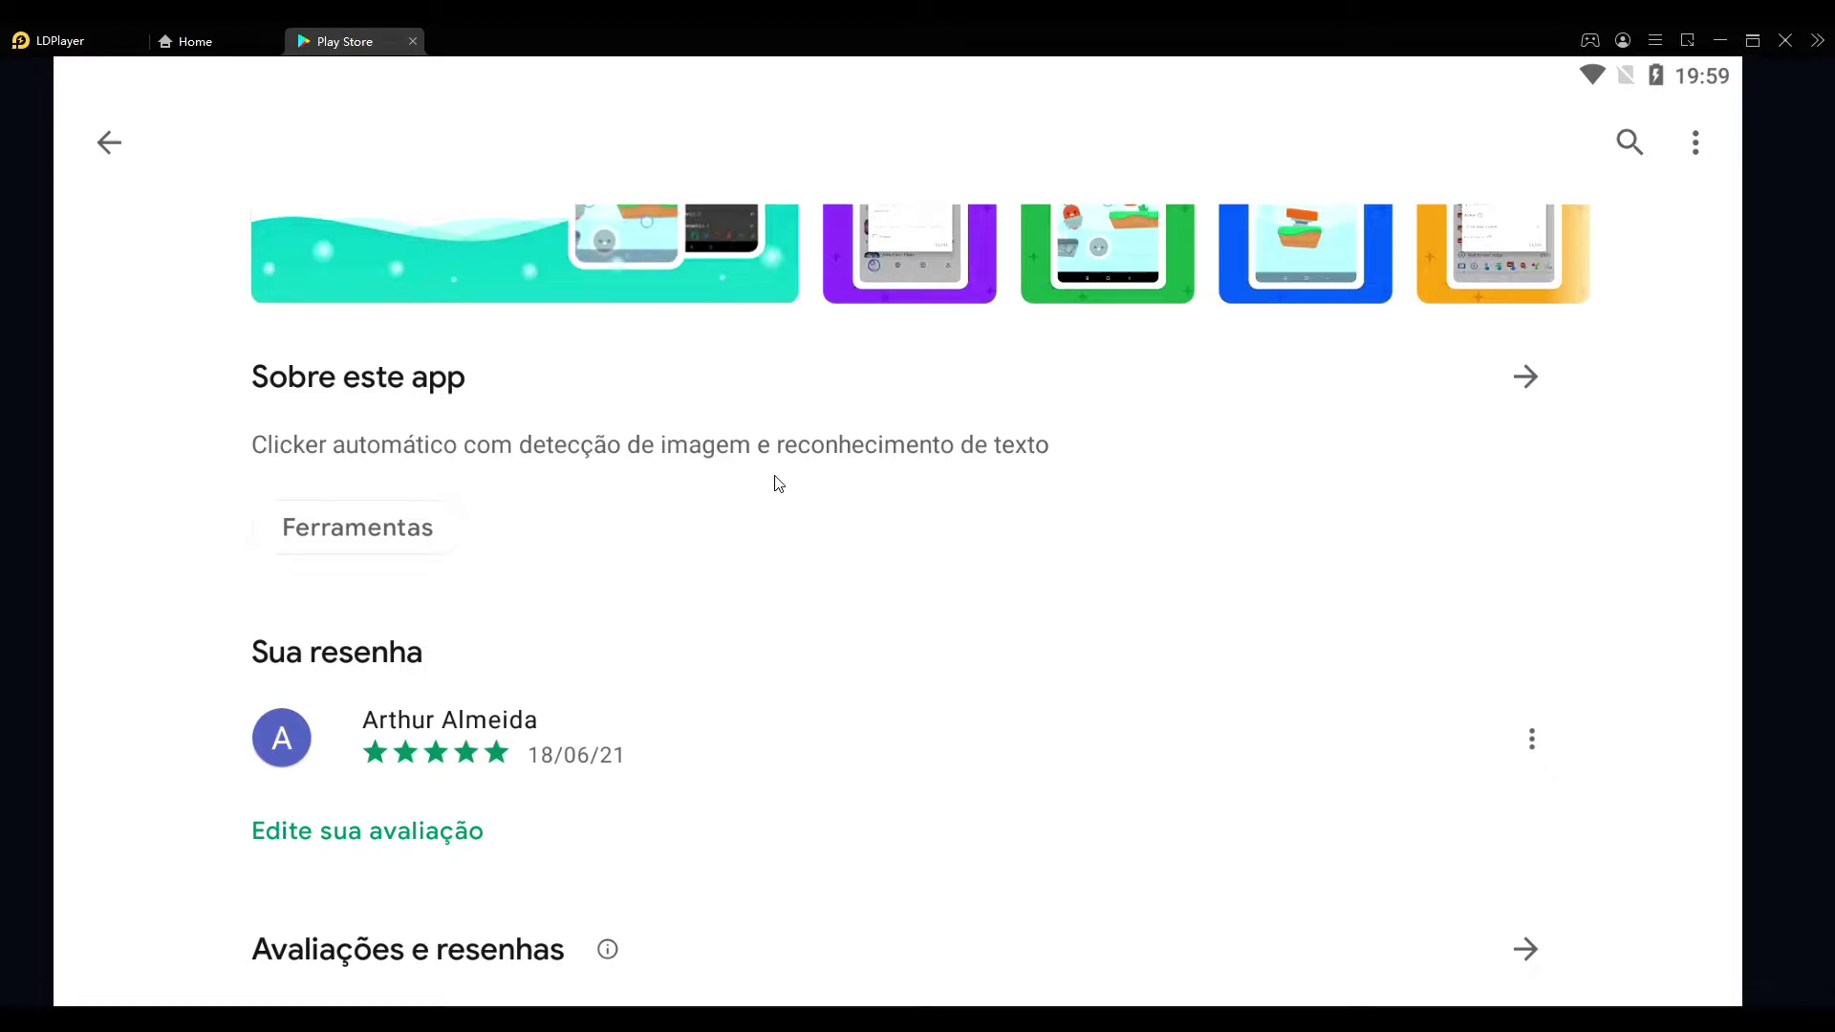
scroll(779, 483, "up", 5)
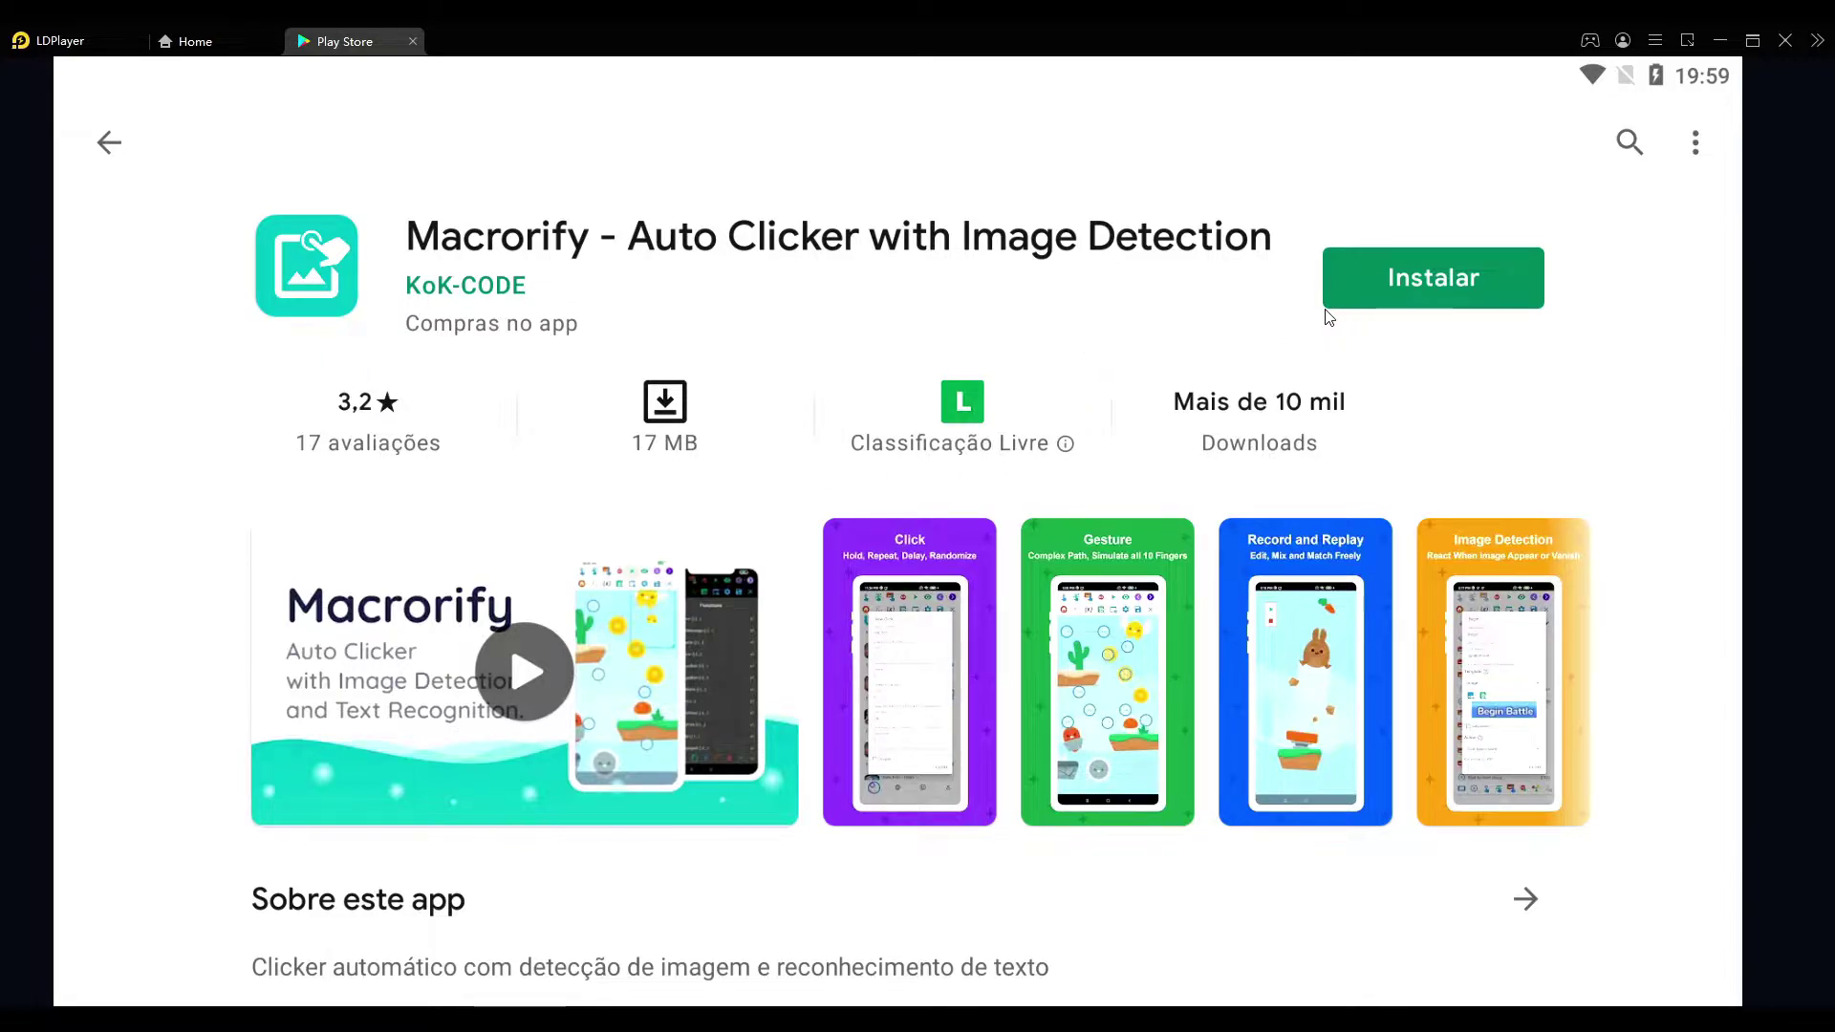
- Install Macrorify - Auto Clicker with Image Detection from the Play Store
left_click(1384, 287)
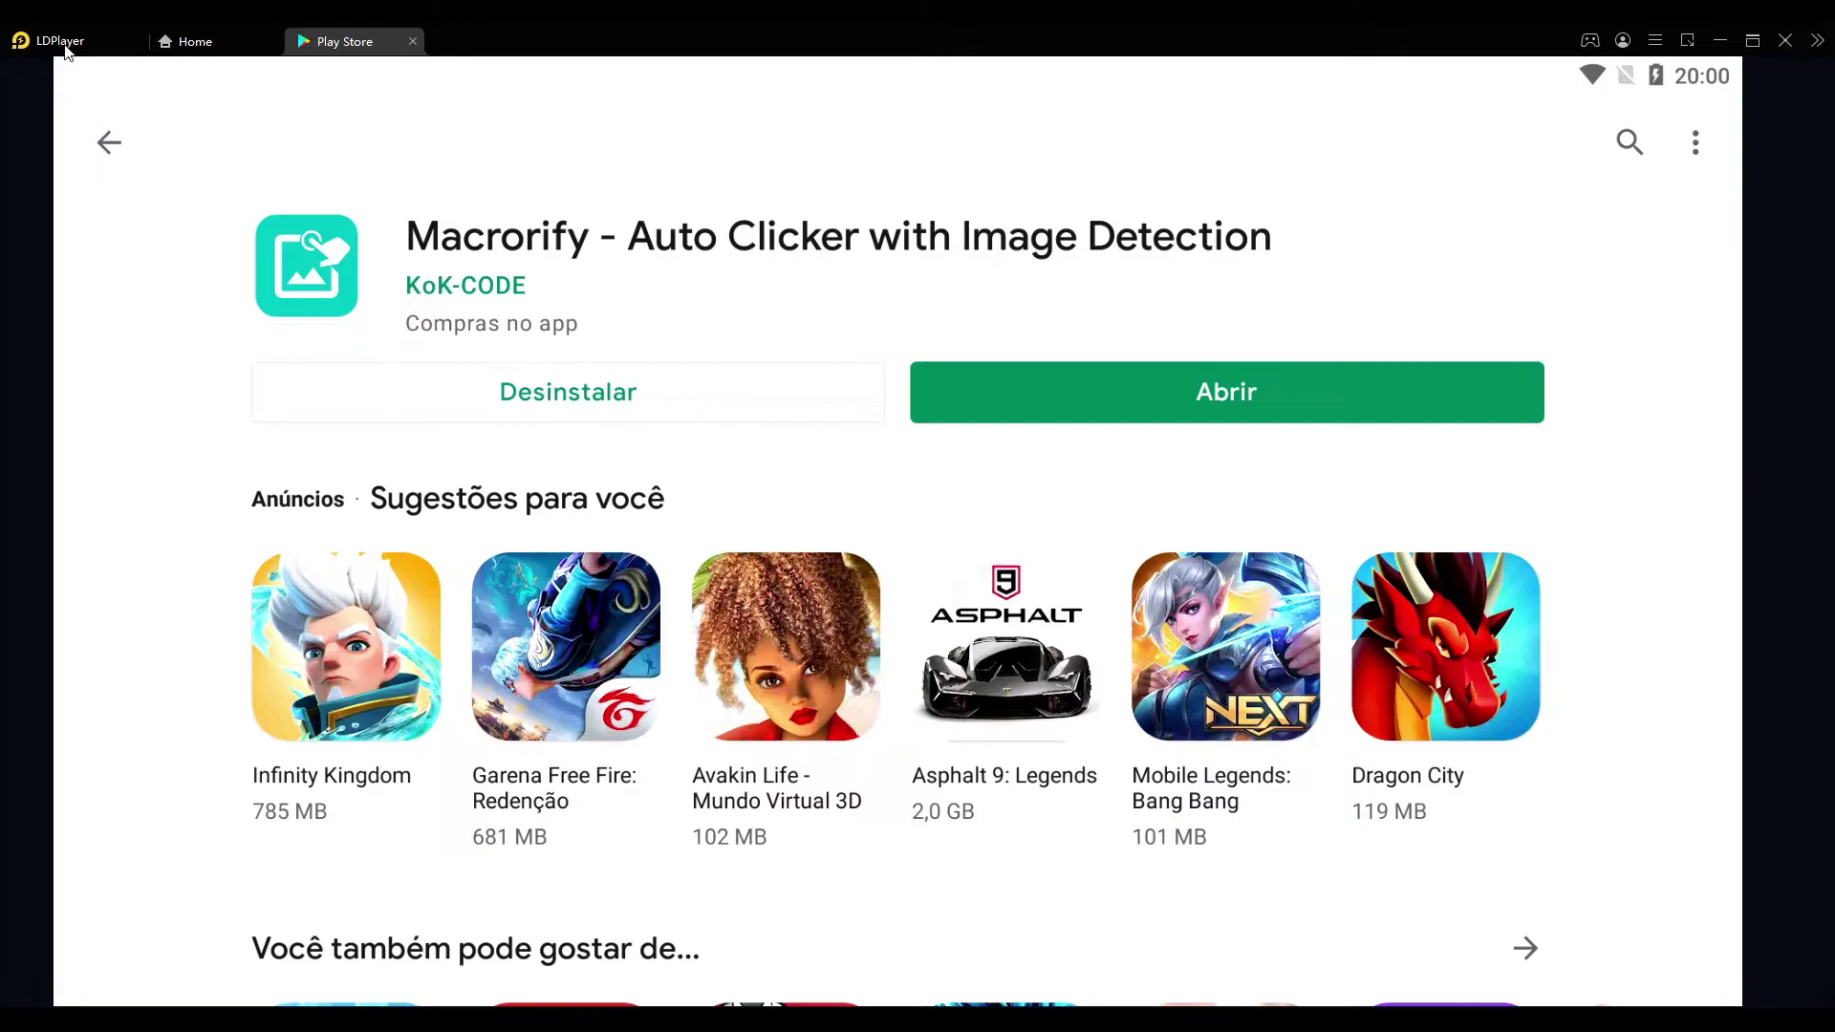
left_click(218, 47)
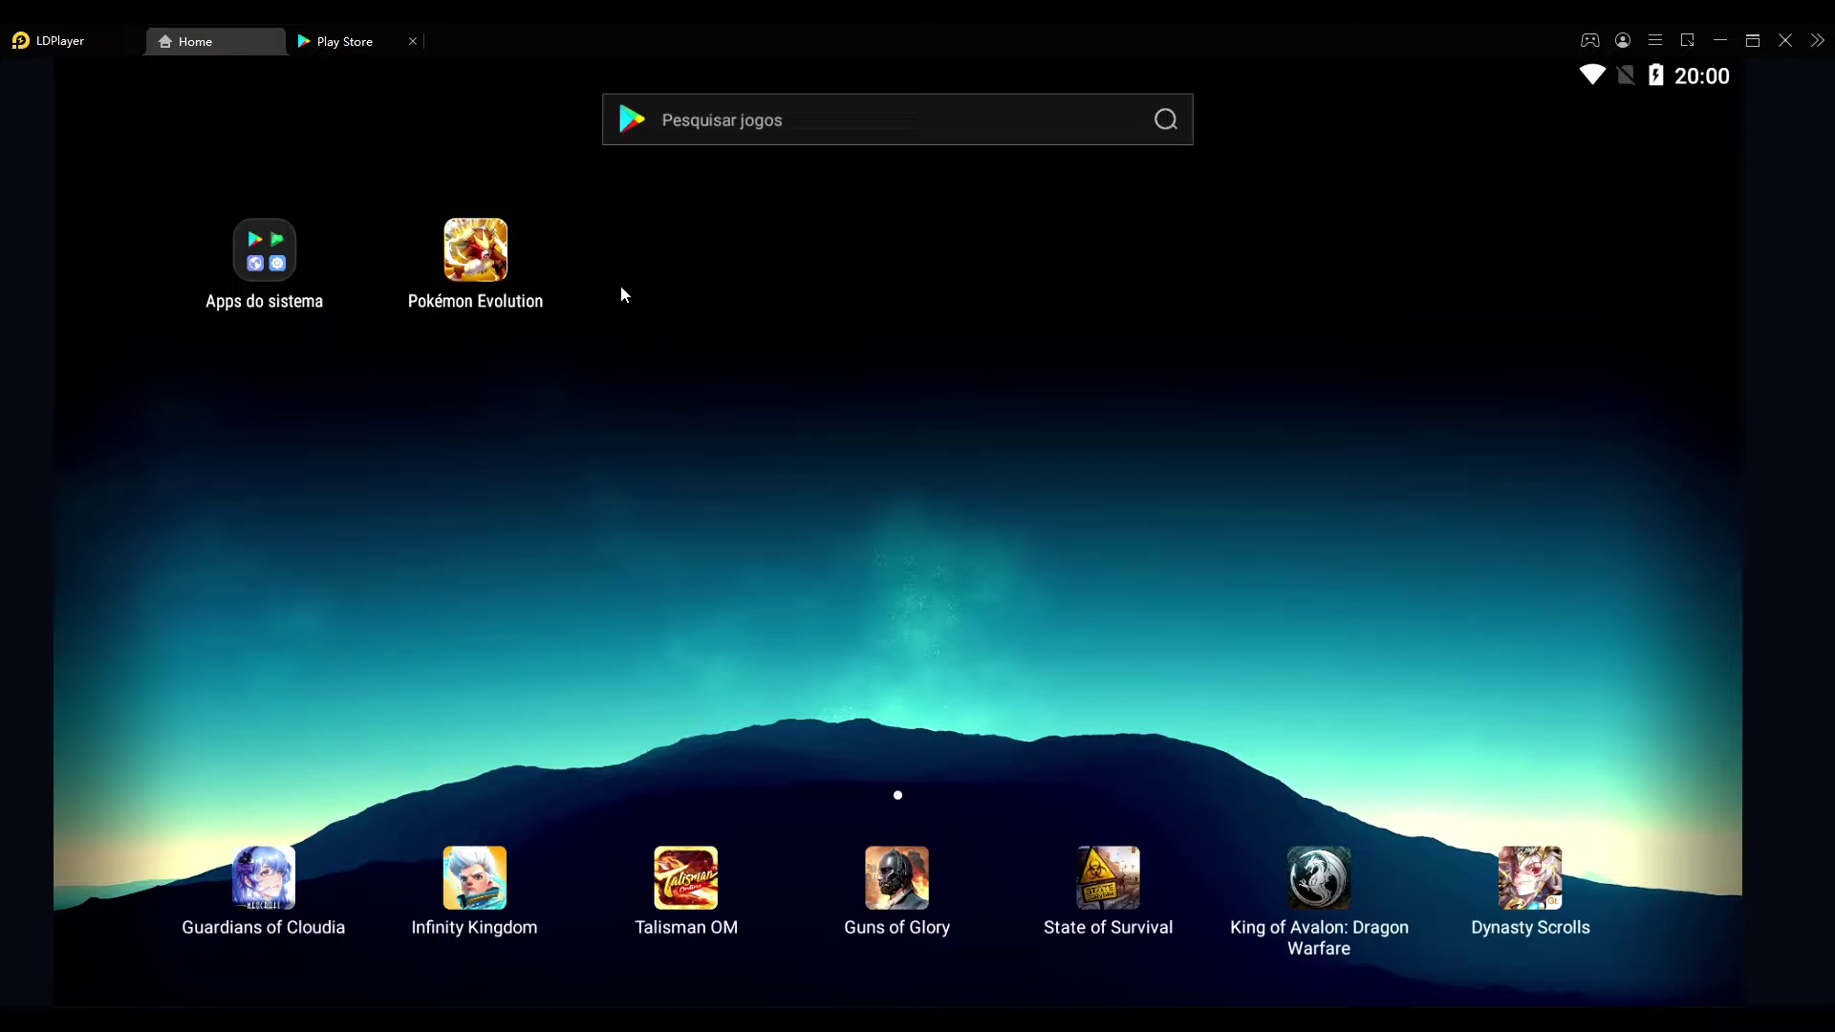
left_click(329, 42)
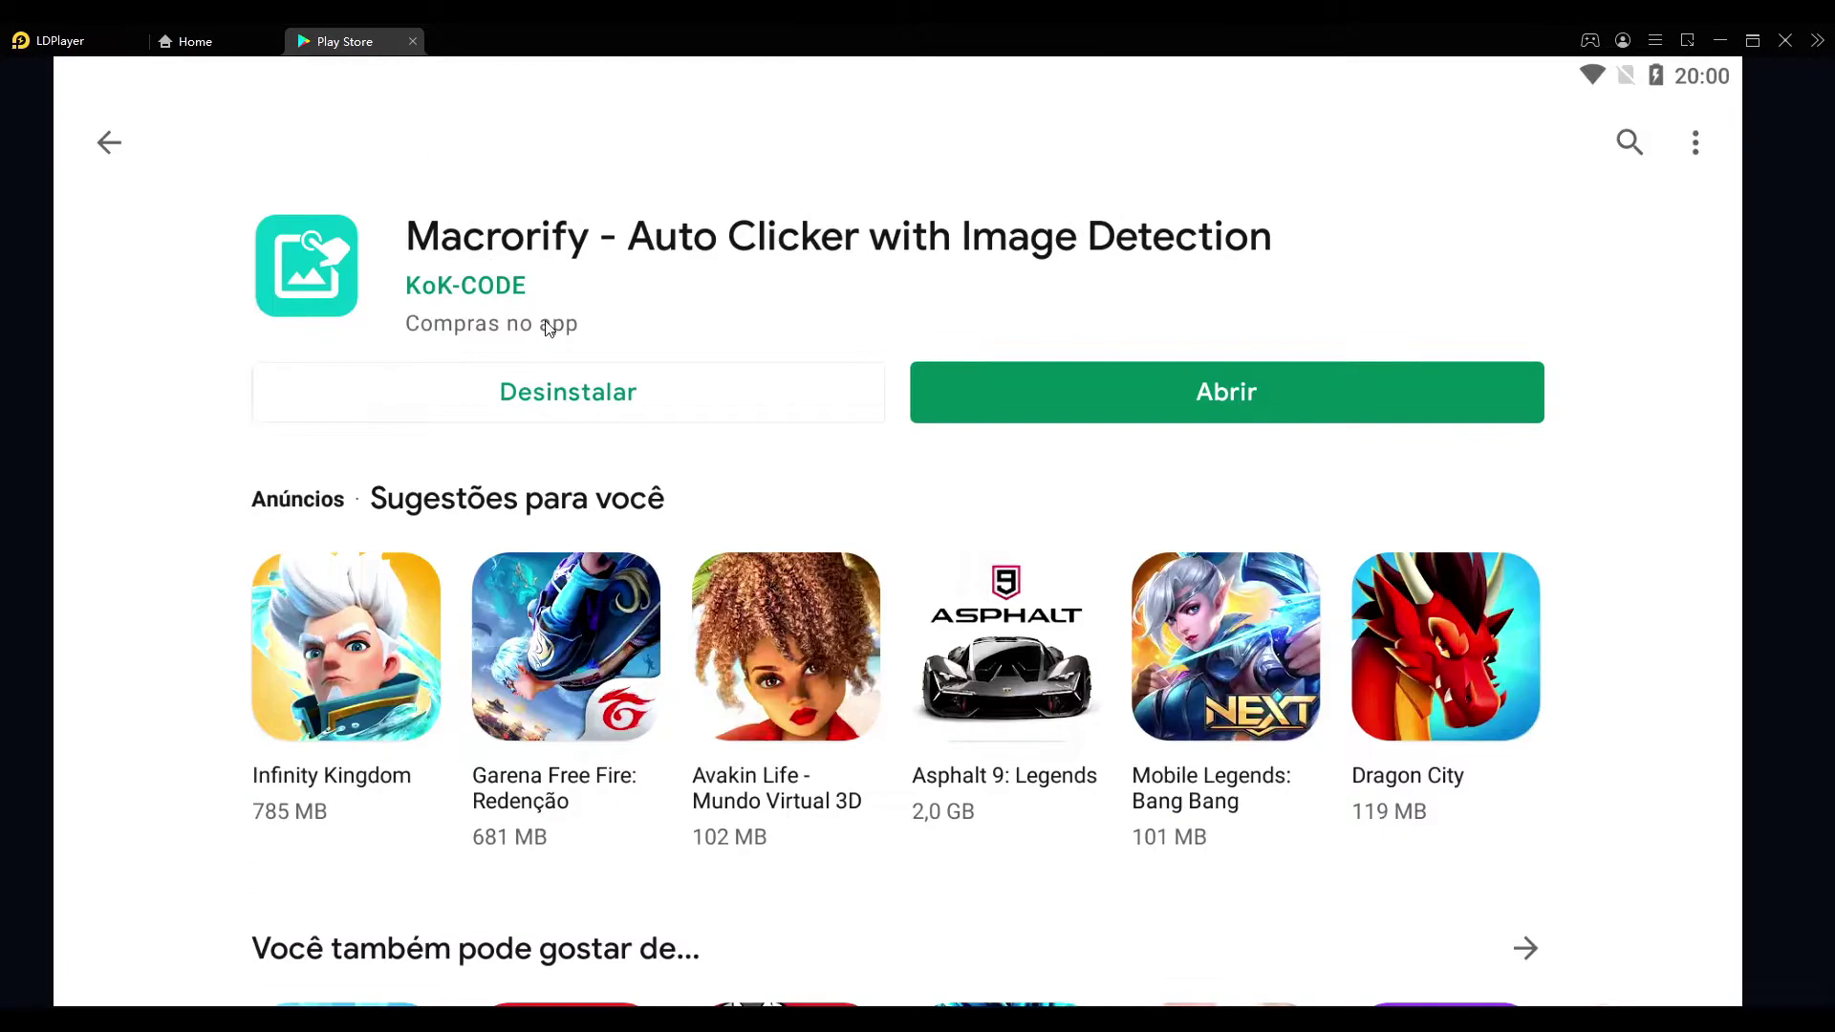
- Open Macrorify, accept its terms and leave the setup wizard without choosing a device type
left_click(1069, 406)
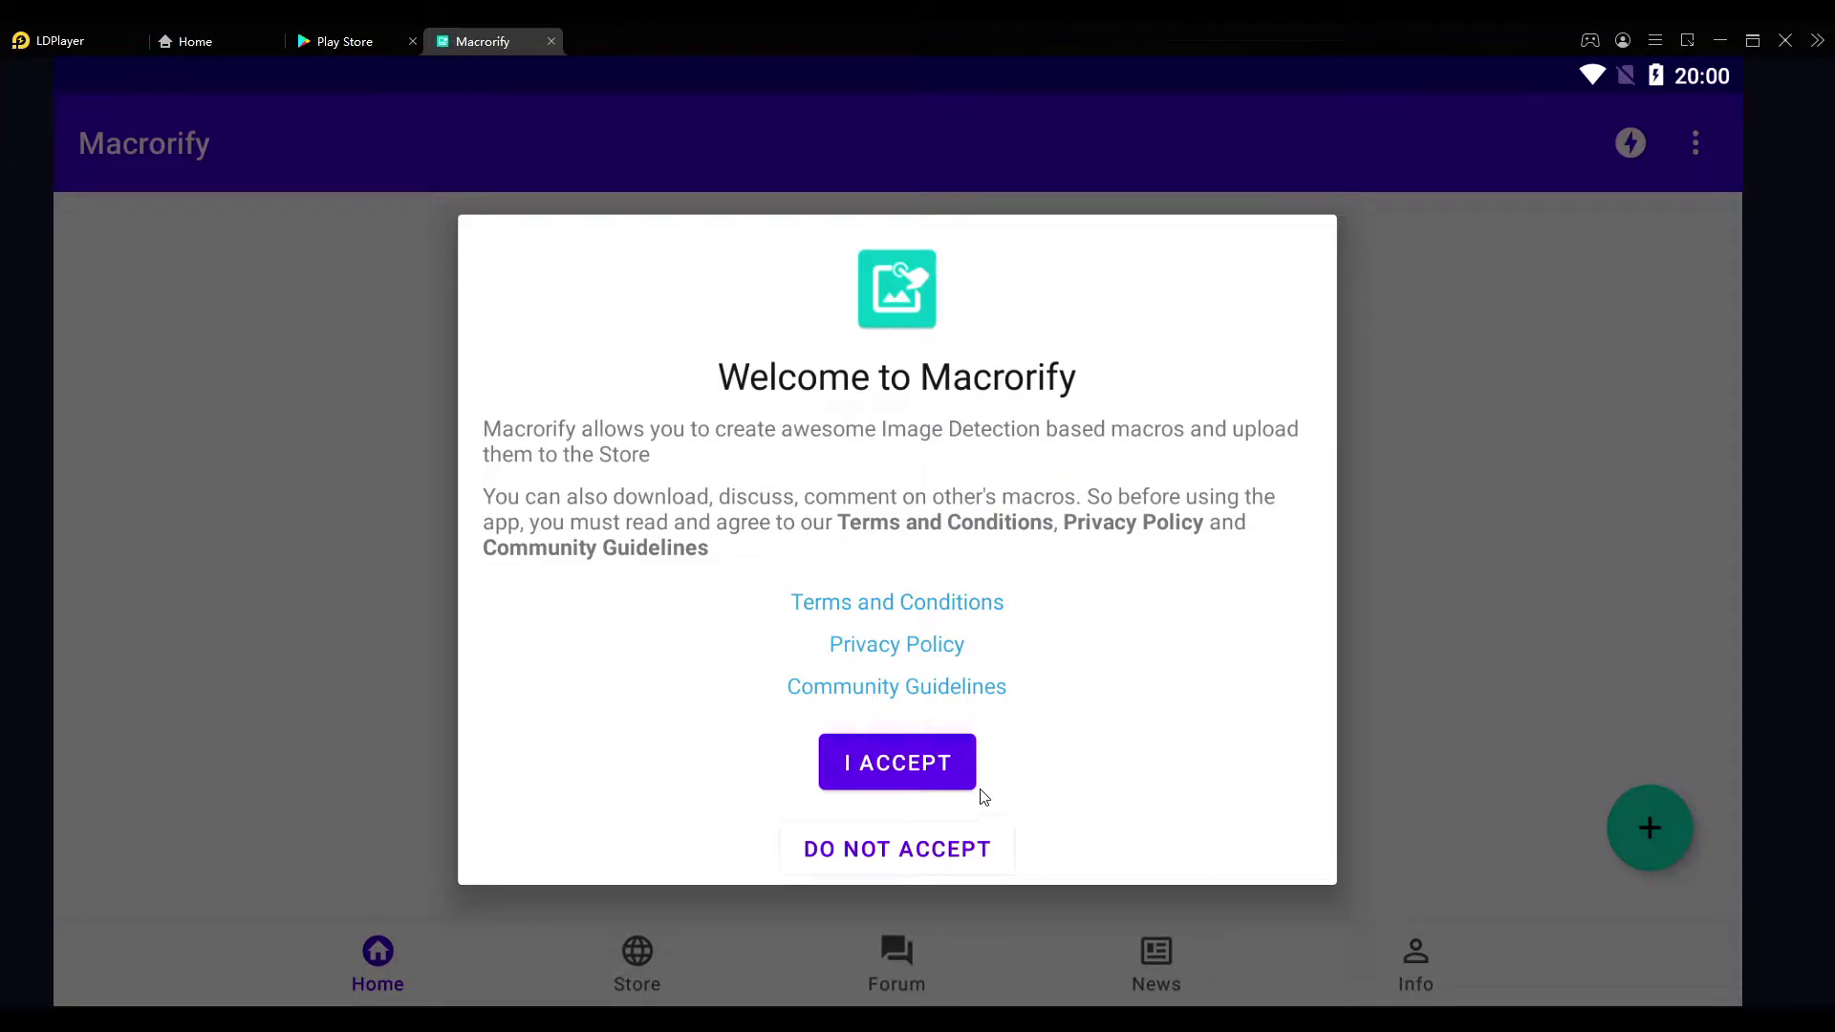
left_click(929, 780)
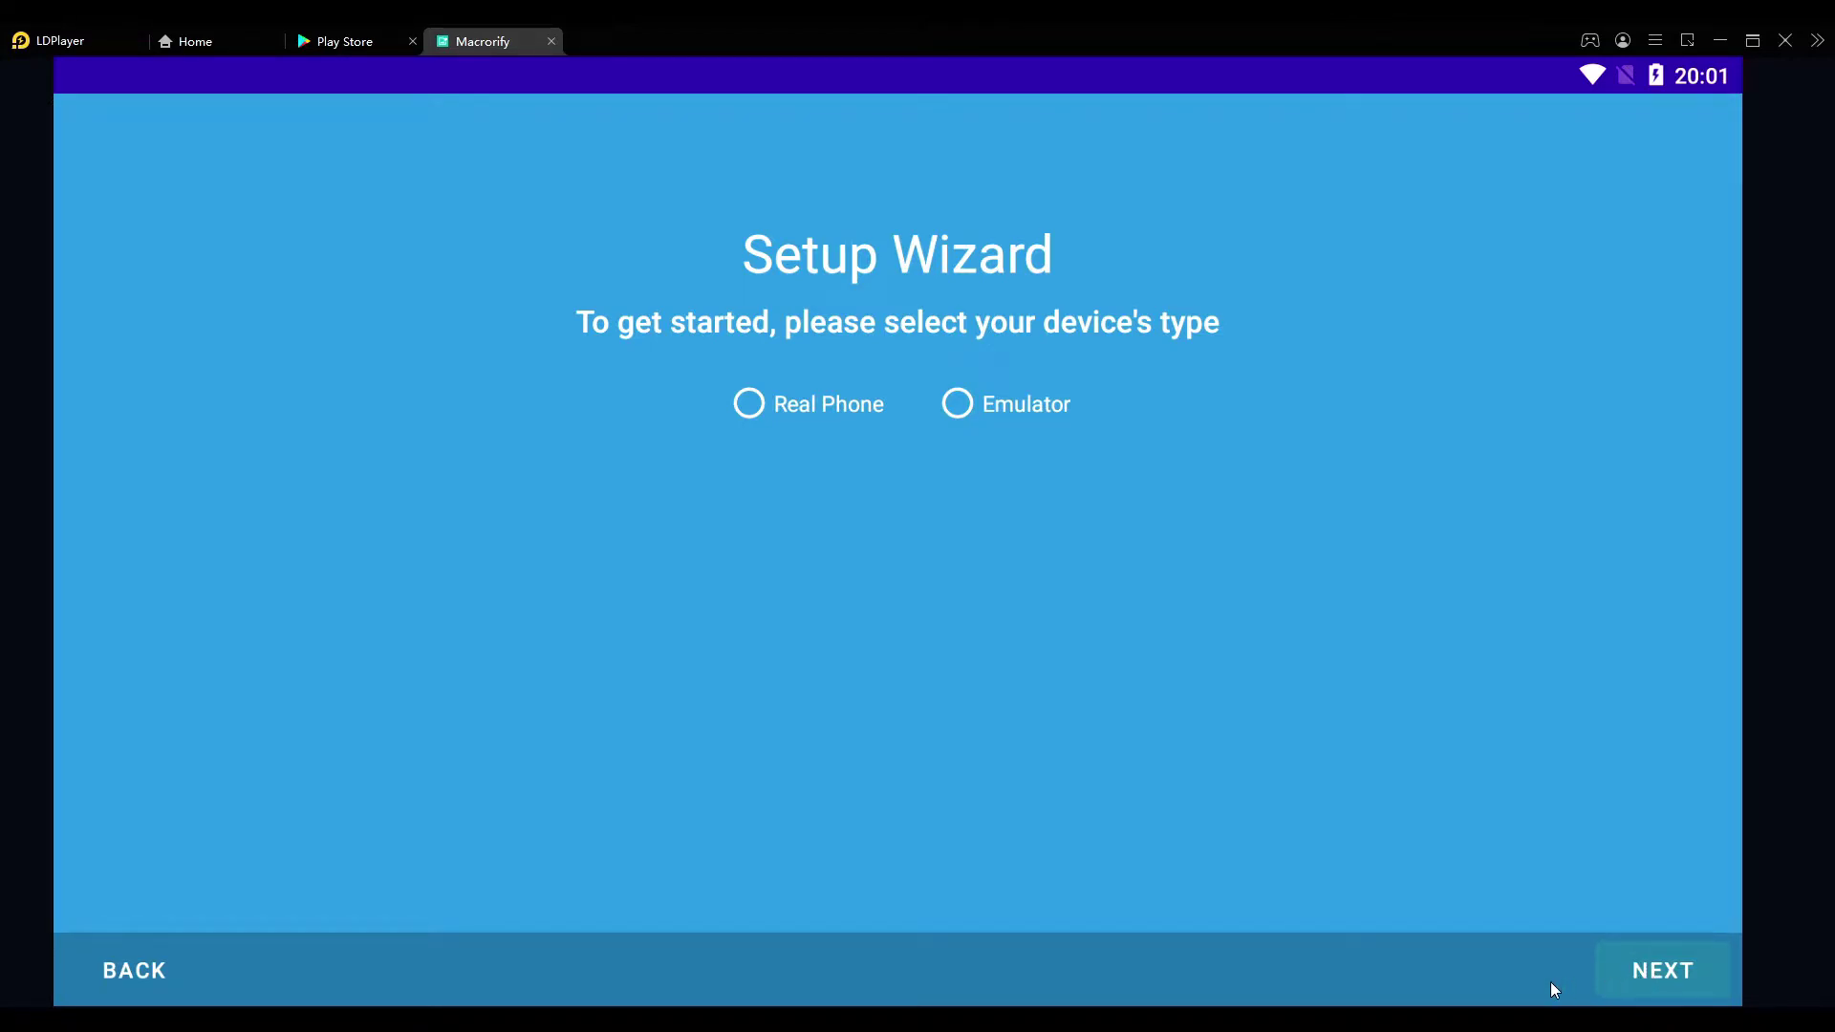
left_click(168, 968)
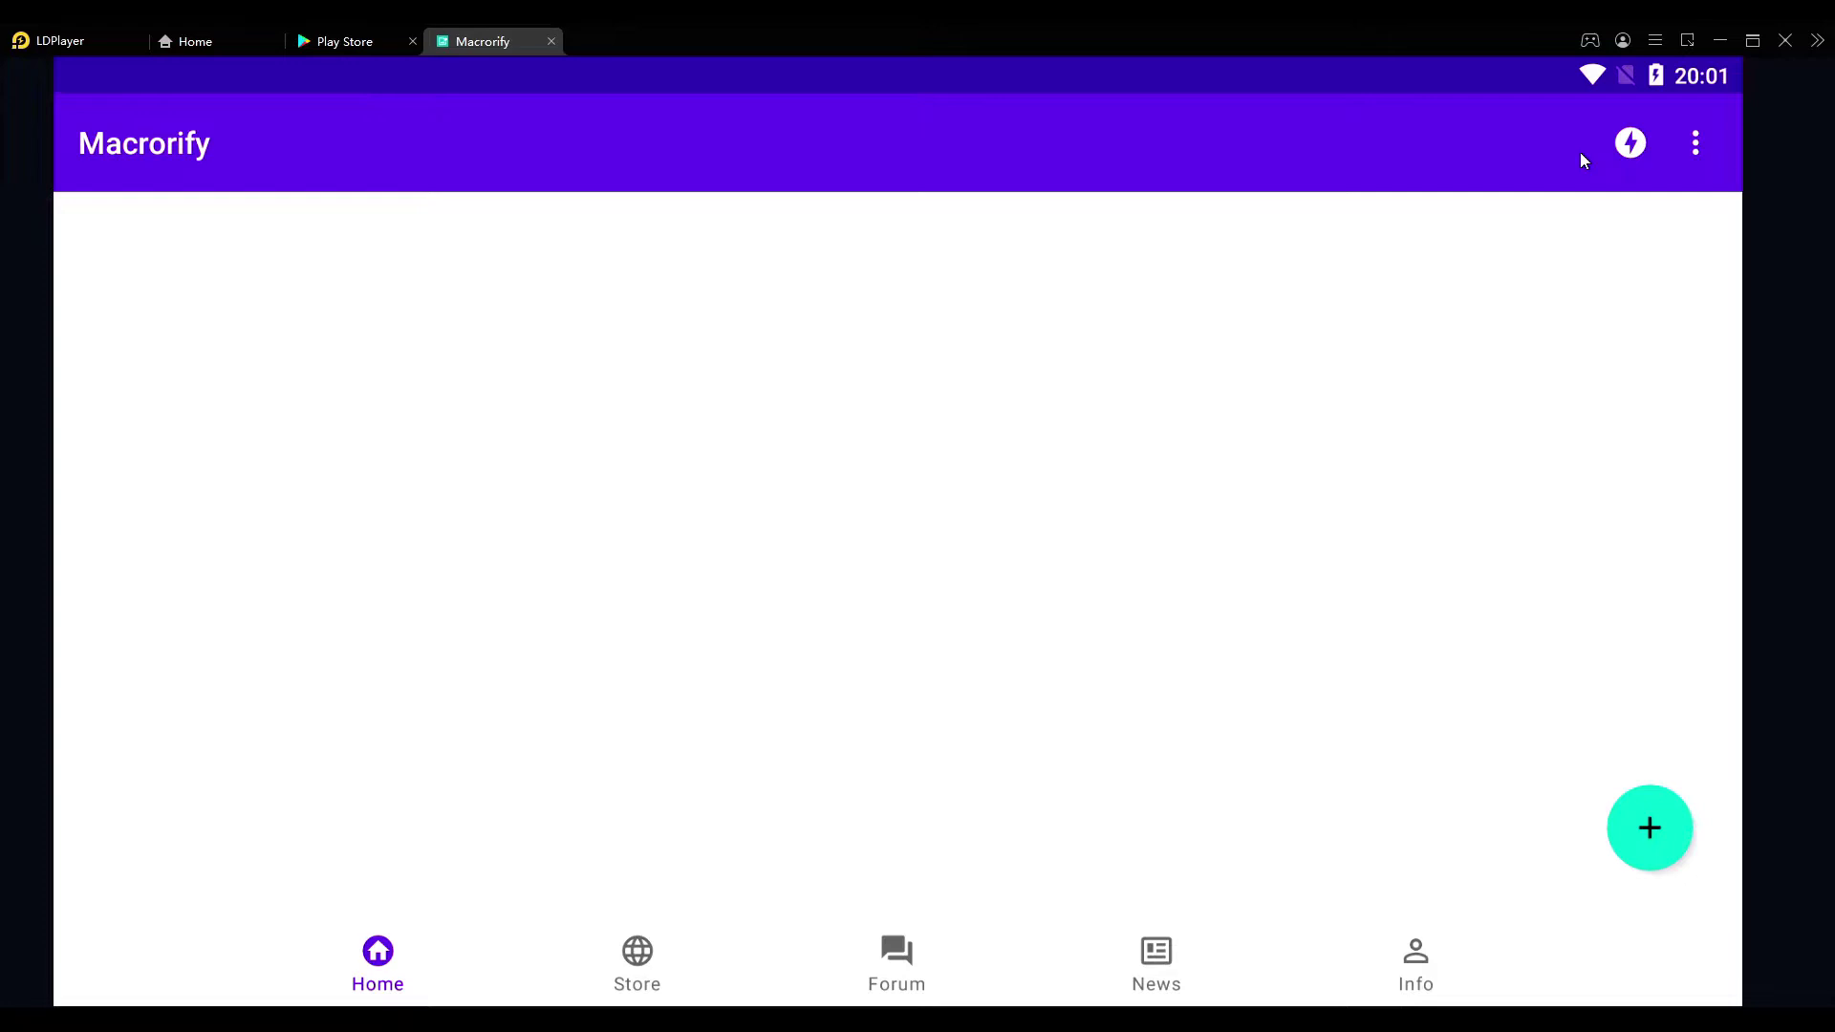
- Review Macrorify's service requirements and look for its entry in the Android accessibility settings
left_click(1630, 143)
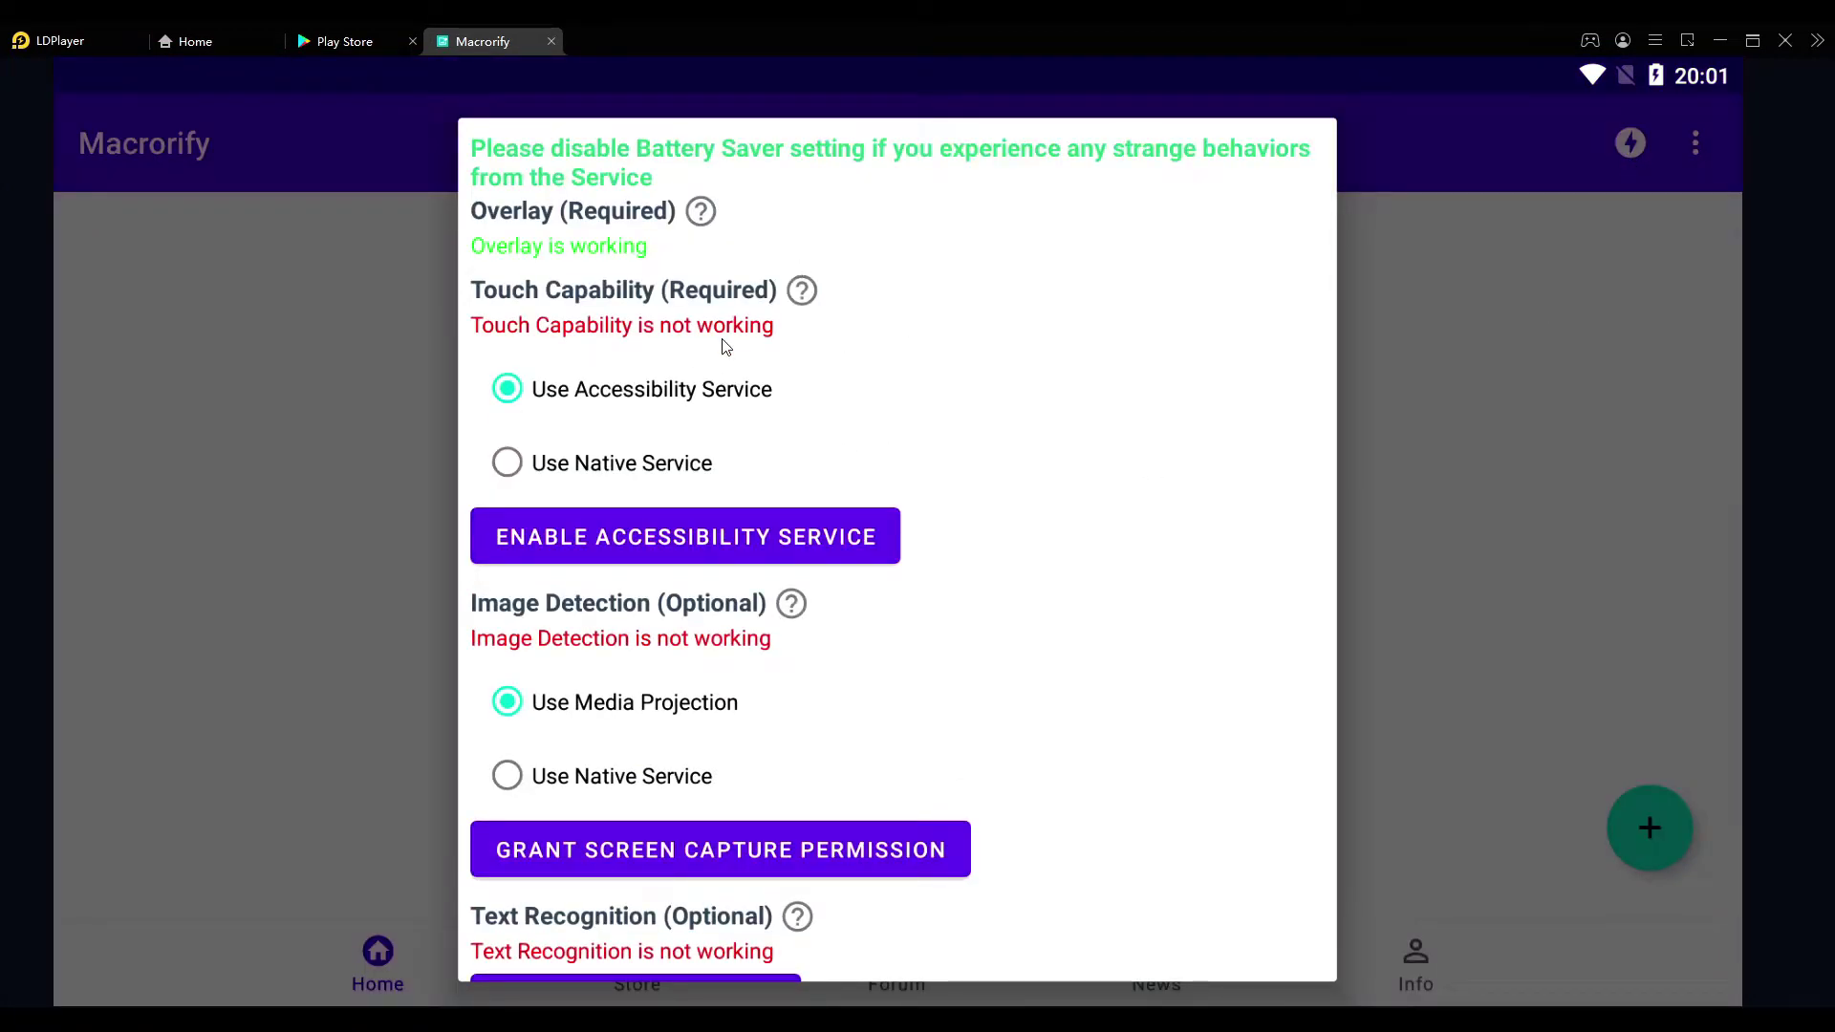
left_click_drag(1011, 684, 1024, 352)
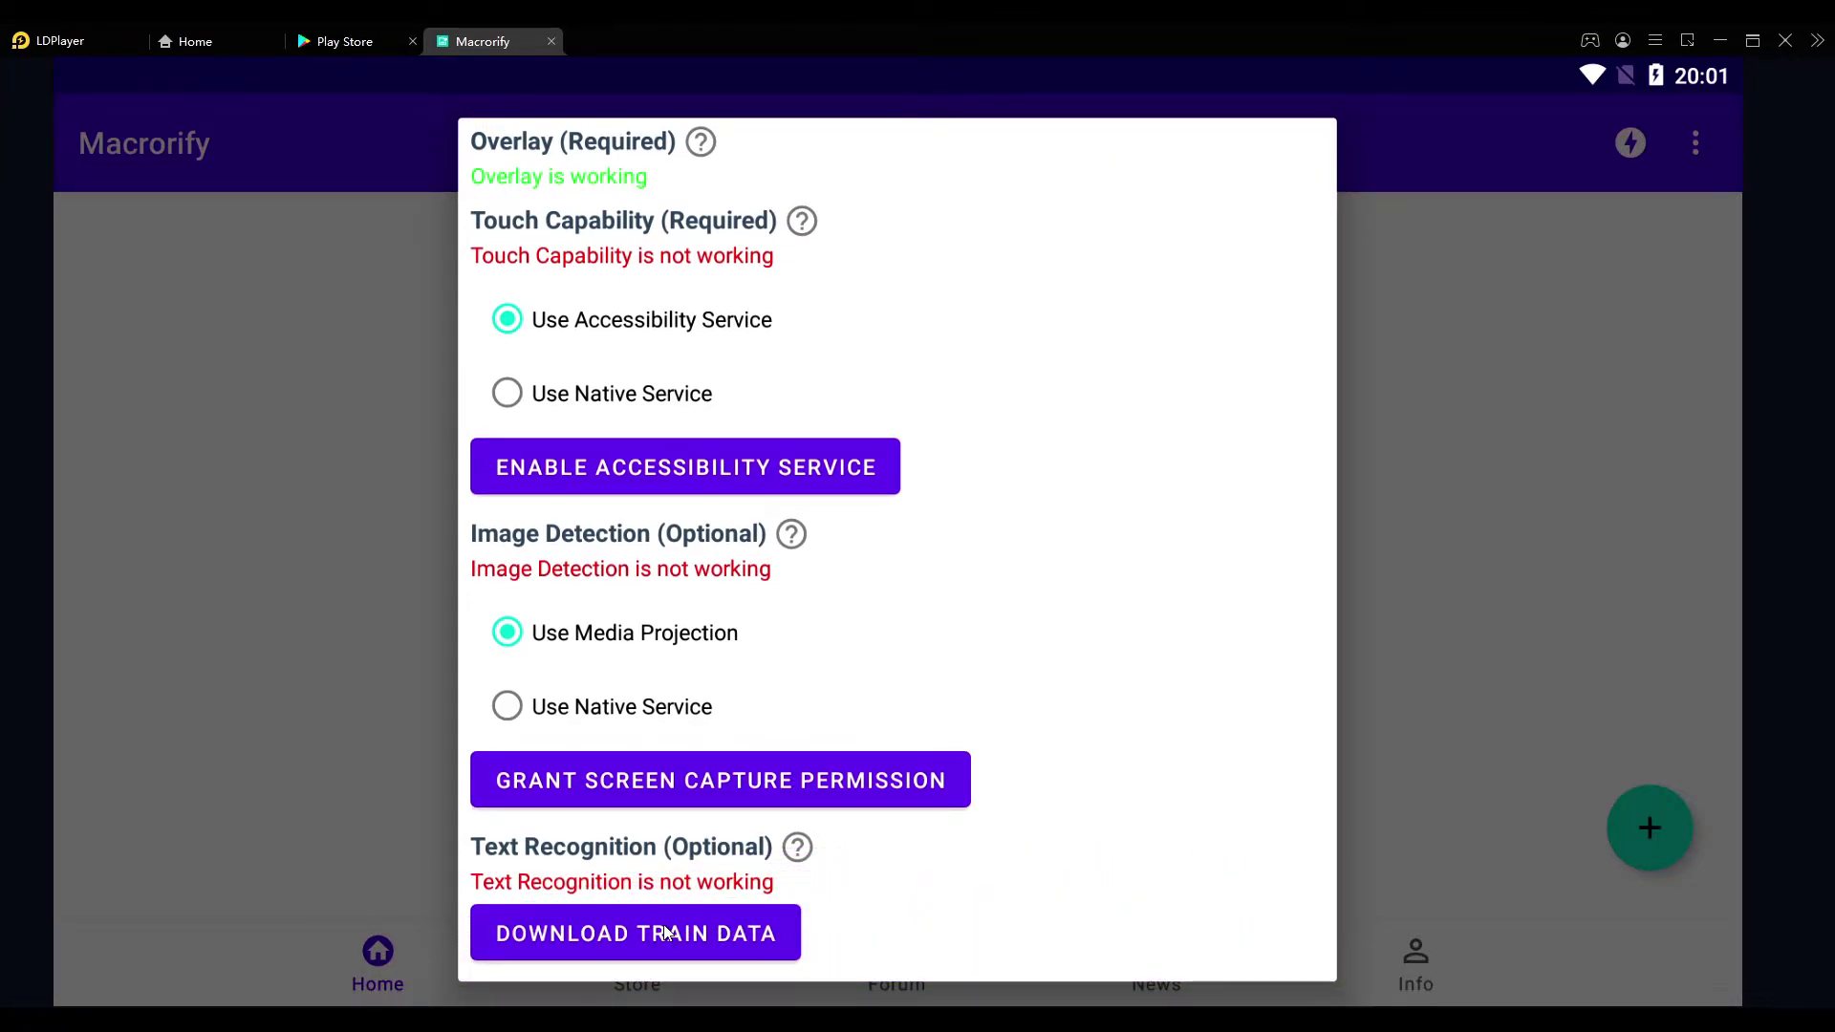
left_click_drag(934, 430, 950, 770)
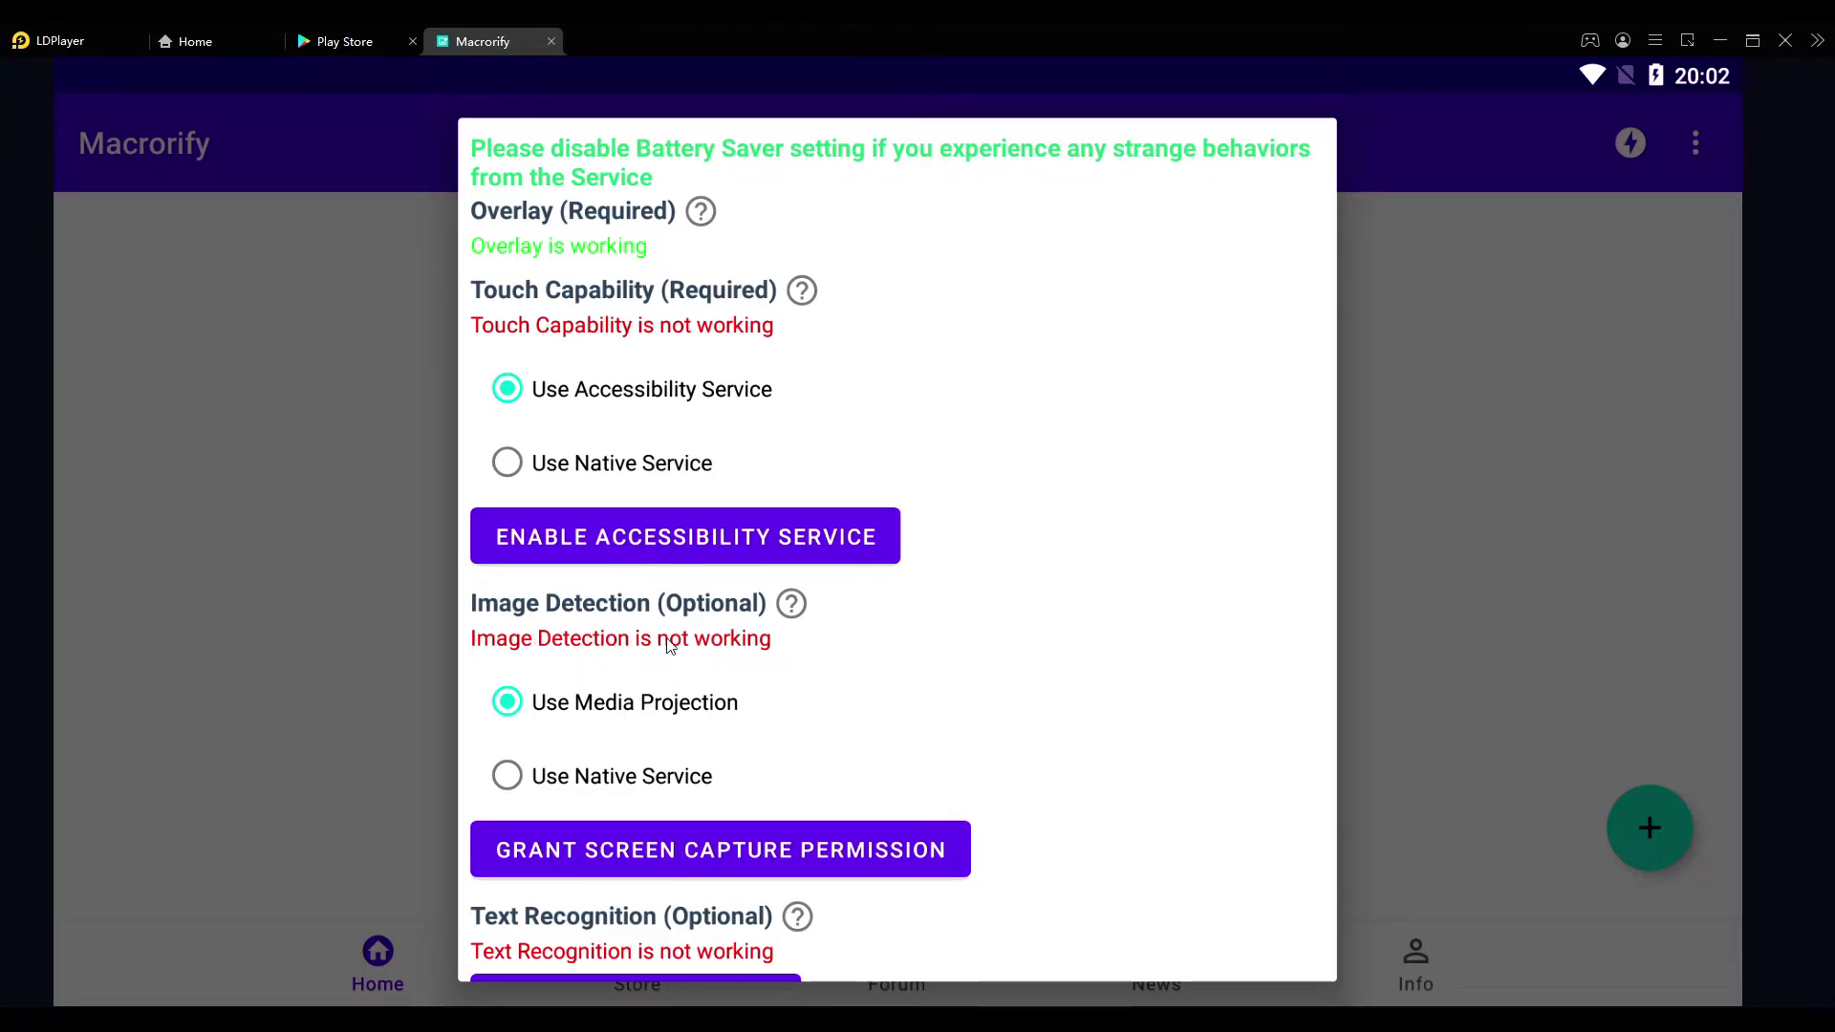
left_click(664, 538)
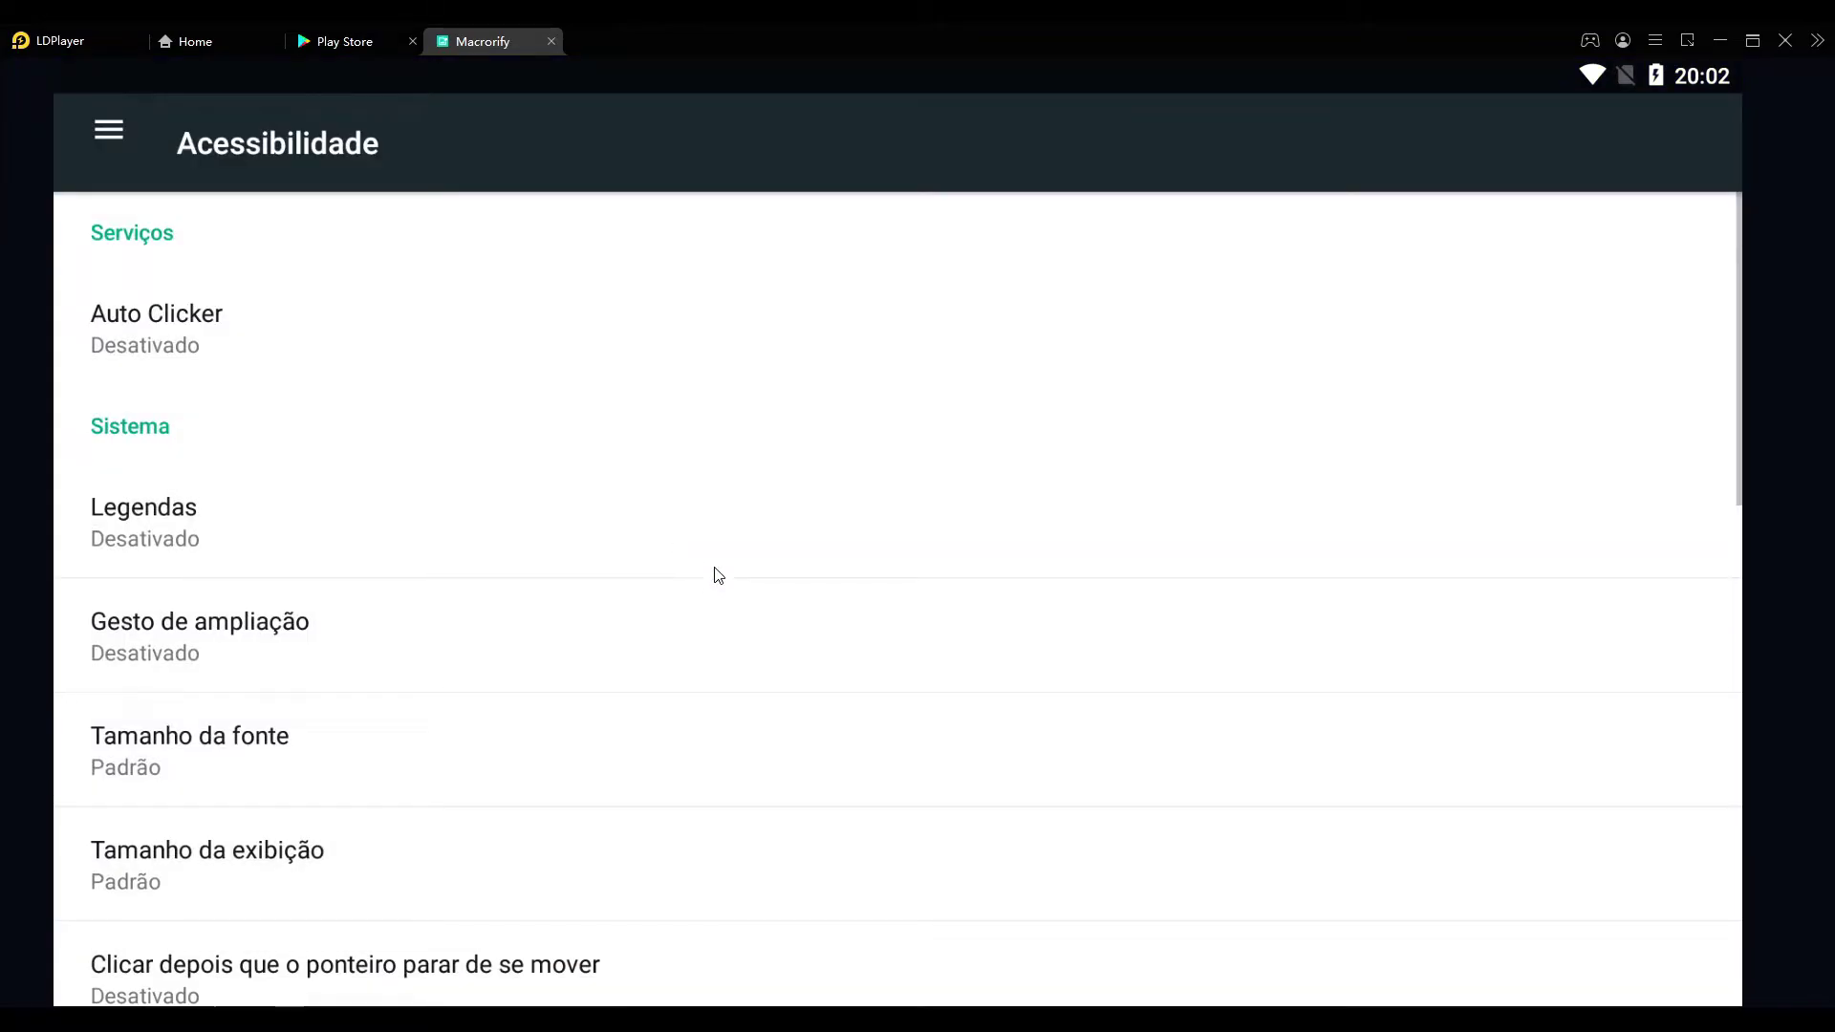
scroll(597, 583, "down", 1)
scroll(604, 621, "down", 10)
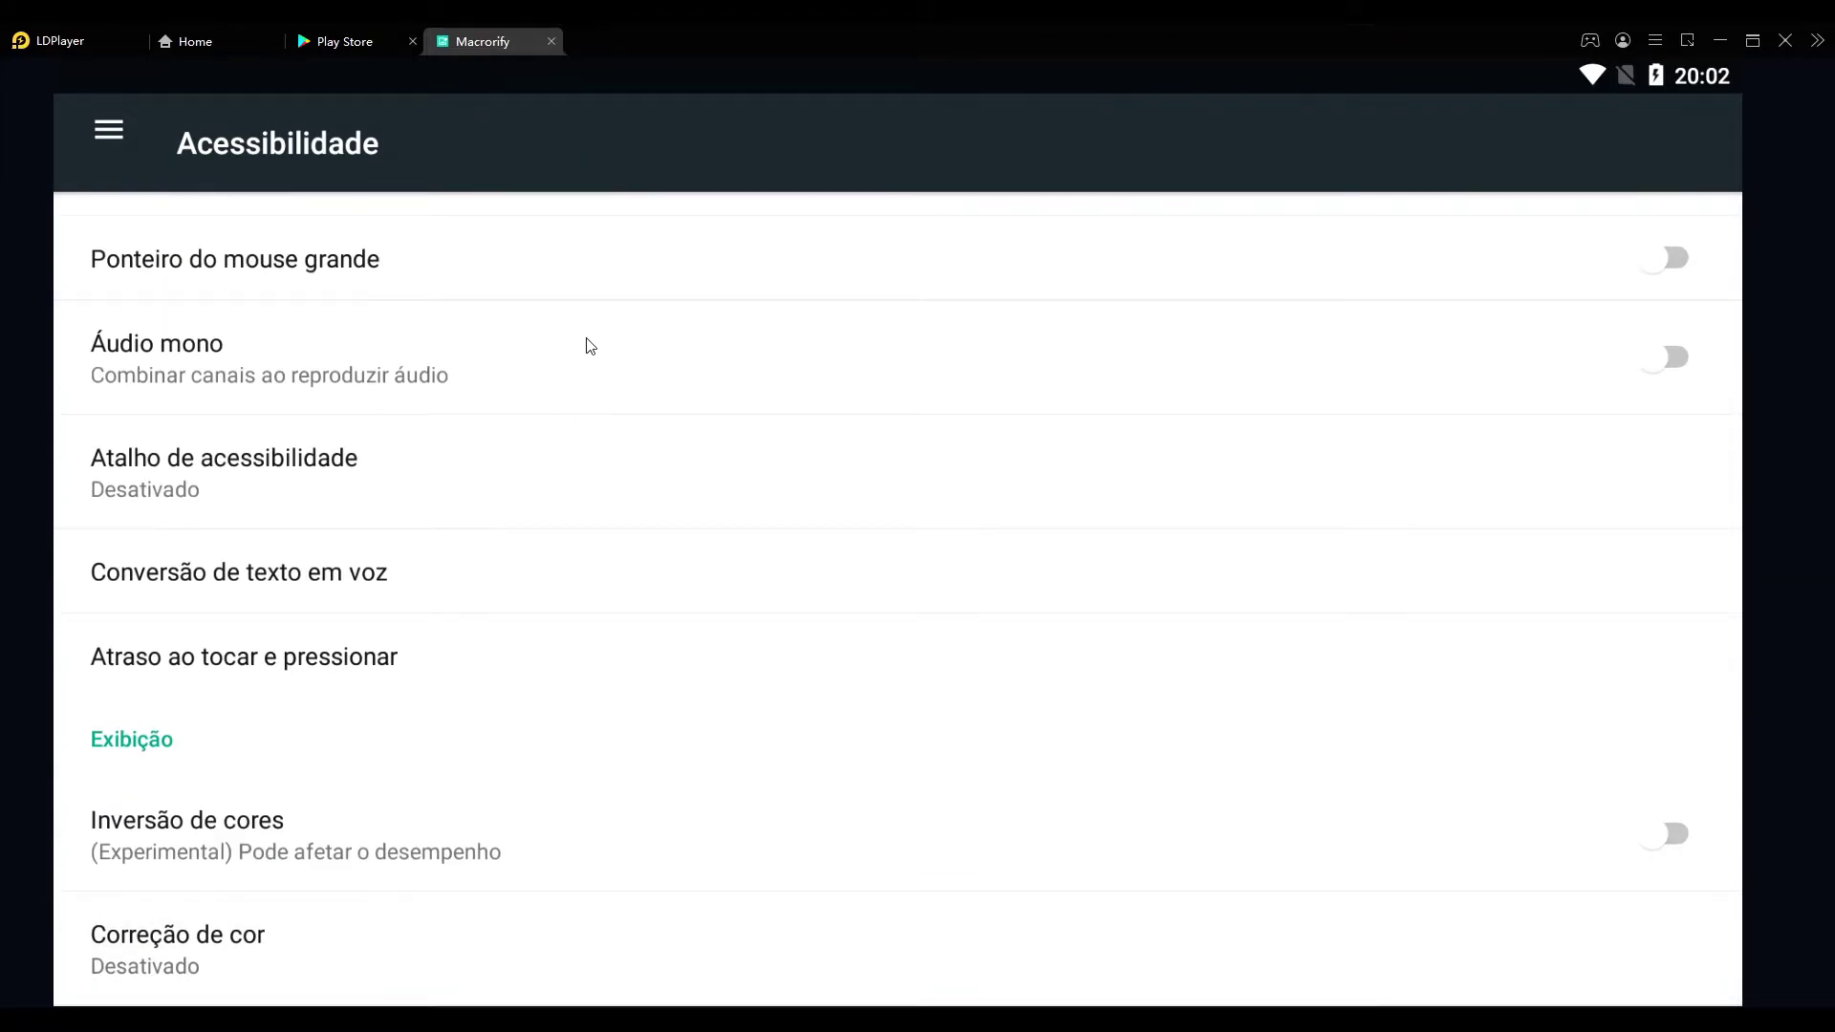
scroll(591, 382, "up", 12)
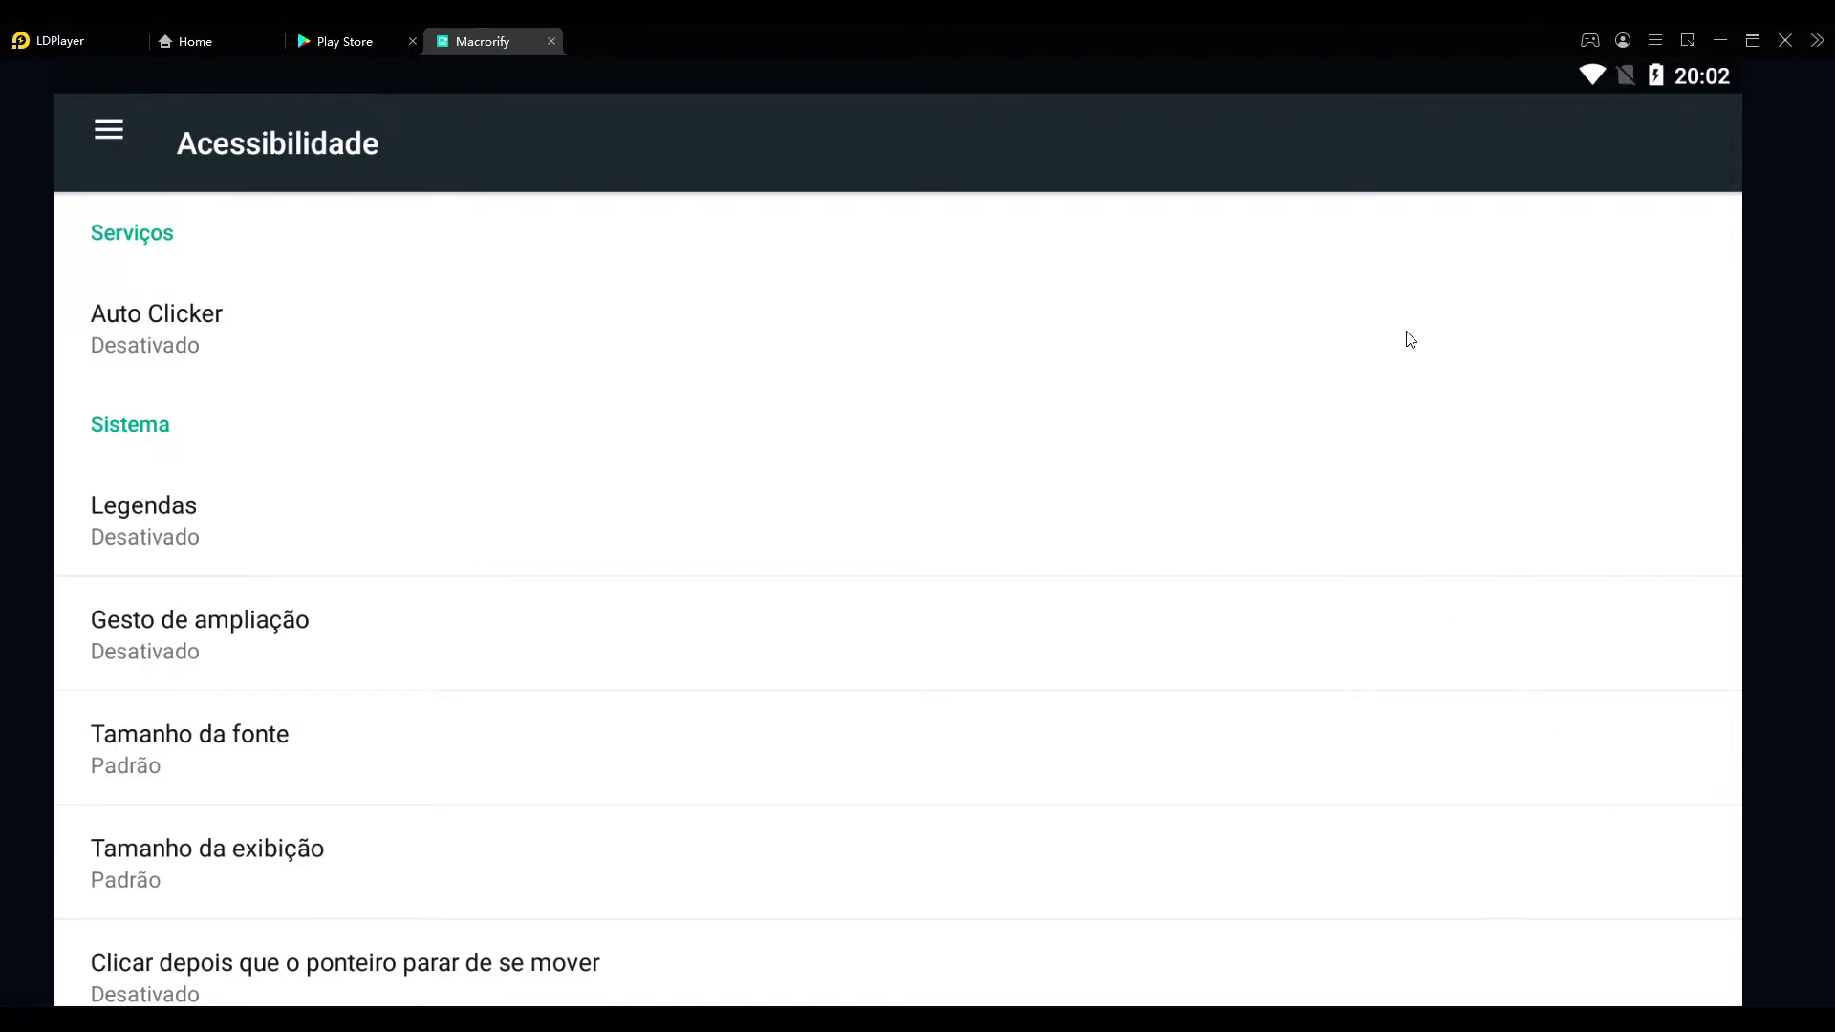
left_click(109, 136)
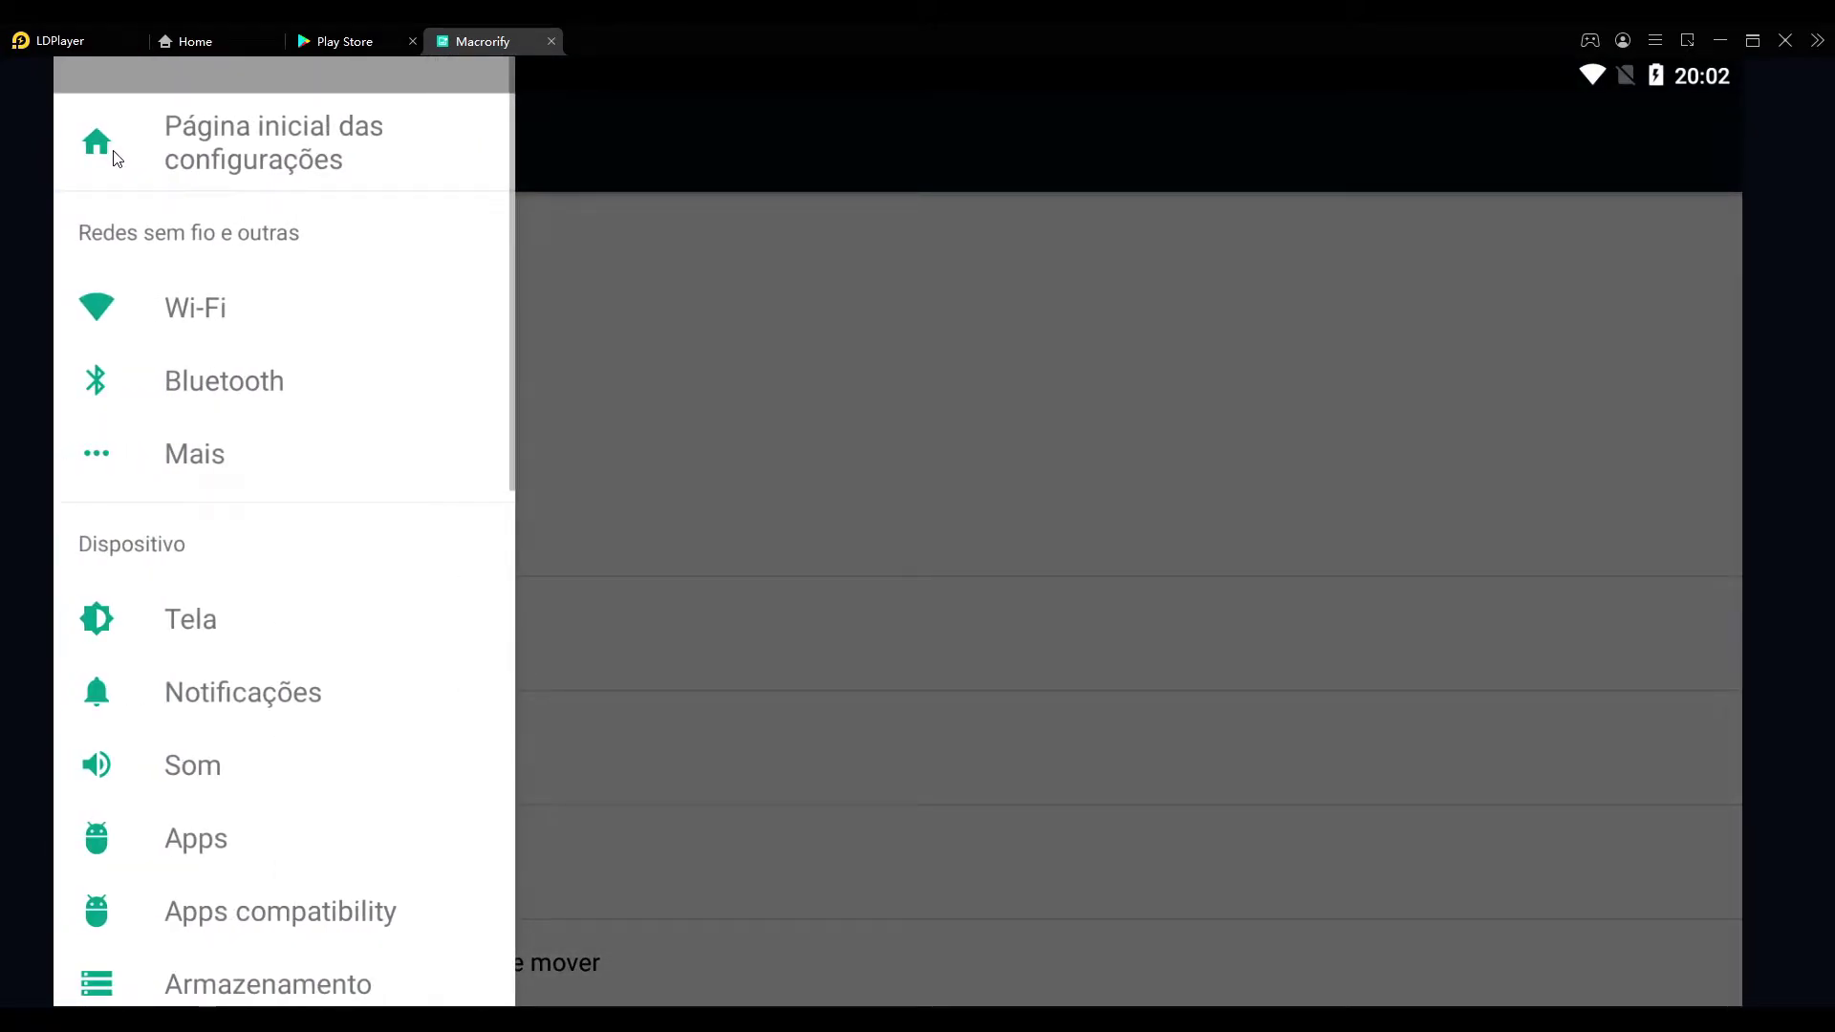
left_click(1123, 432)
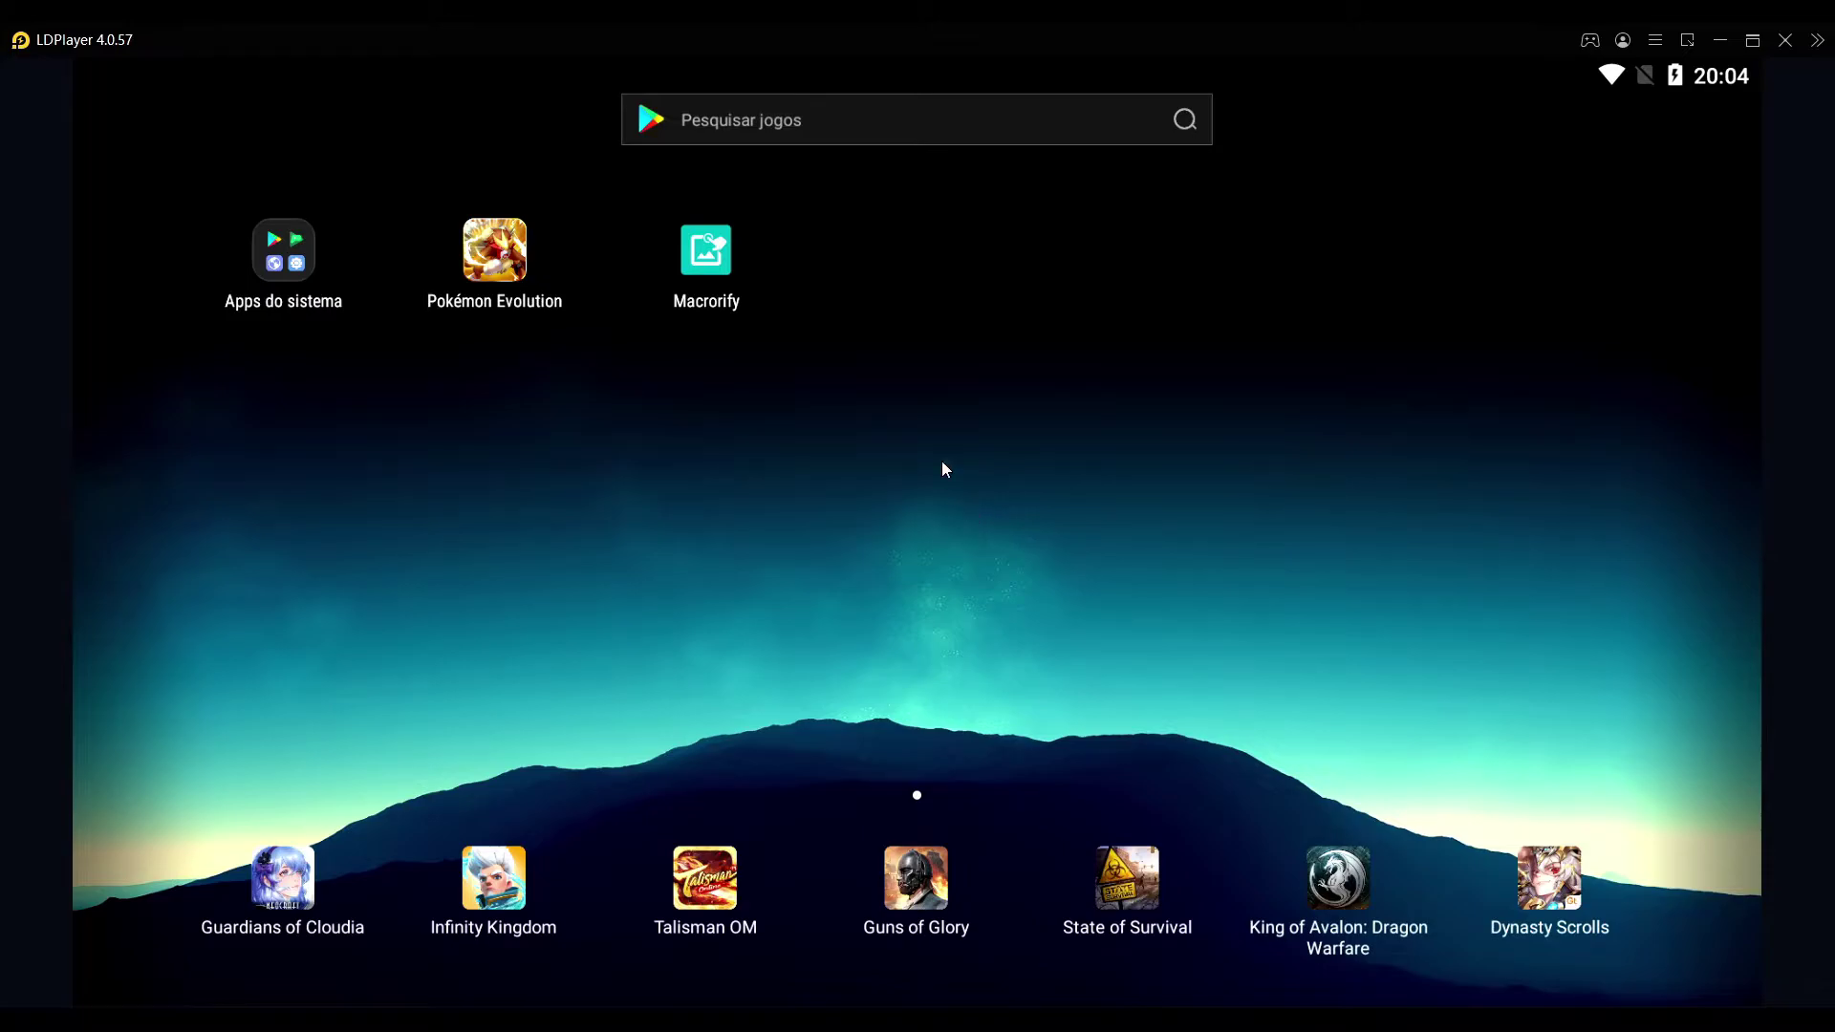
- Launch Macrorify from the emulator's home screen and enable its accessibility service for touch capability
left_click(701, 252)
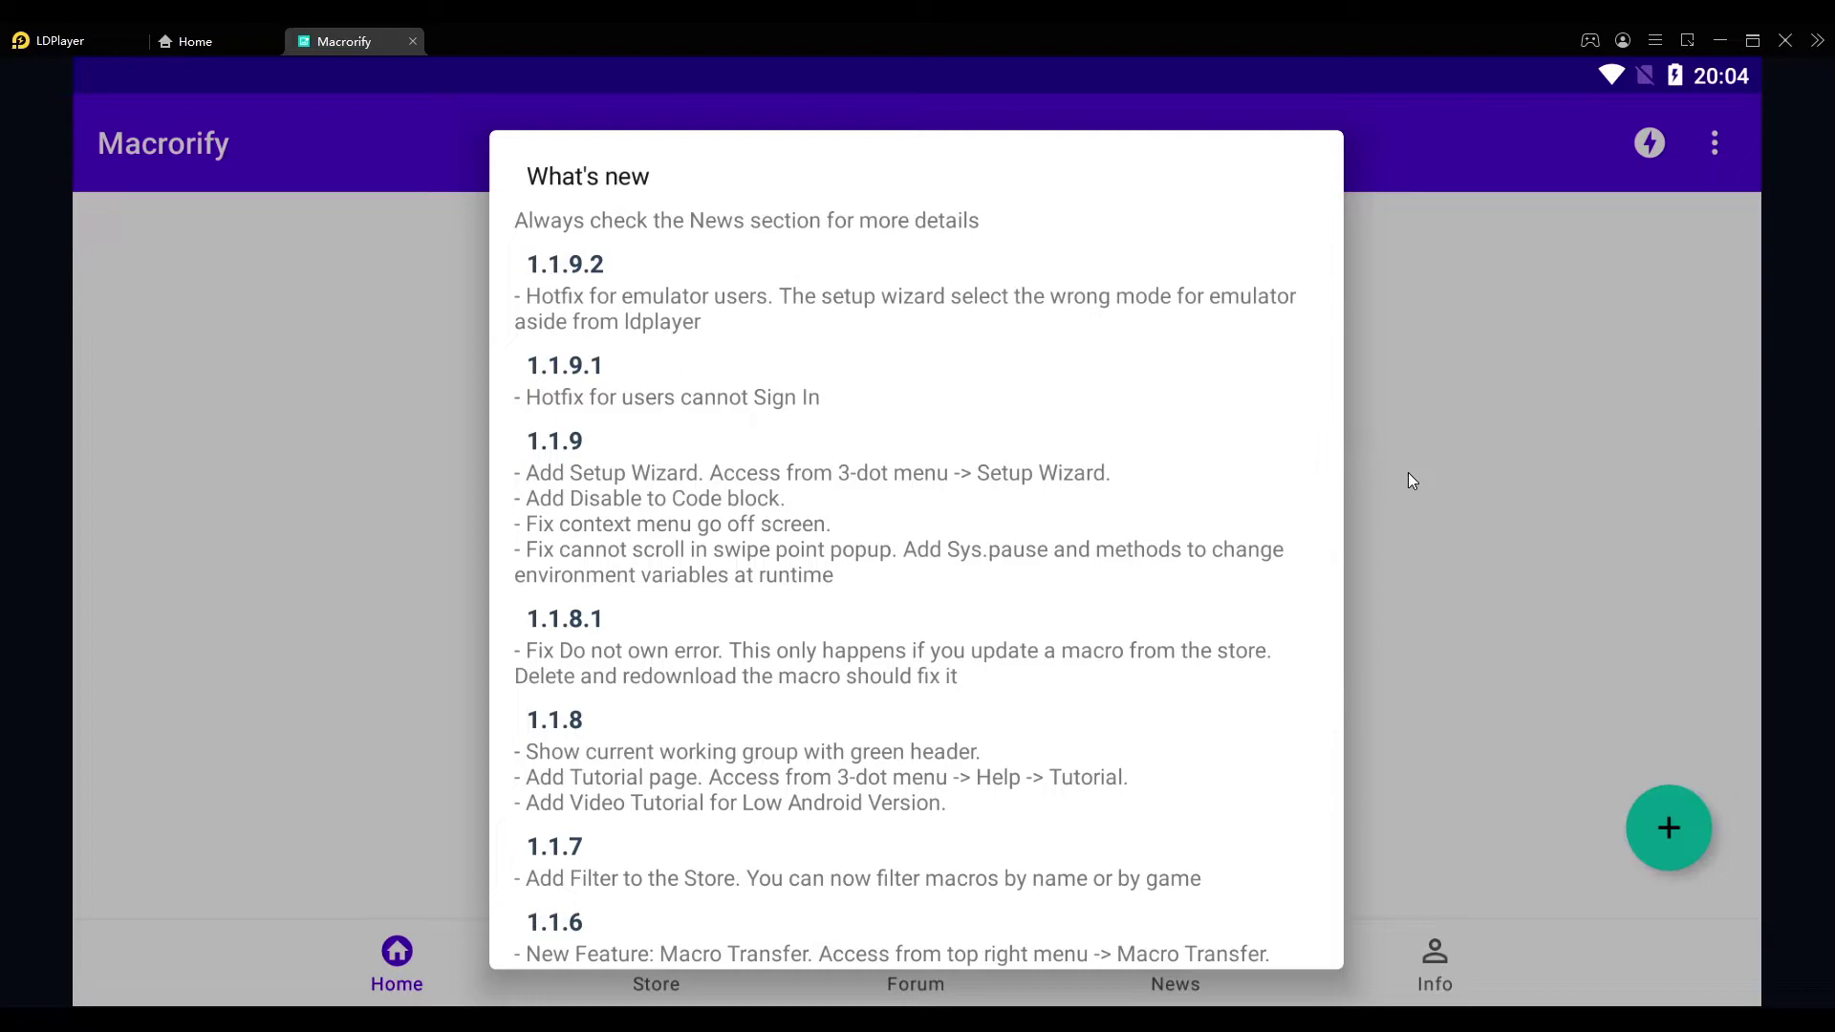
left_click(1498, 451)
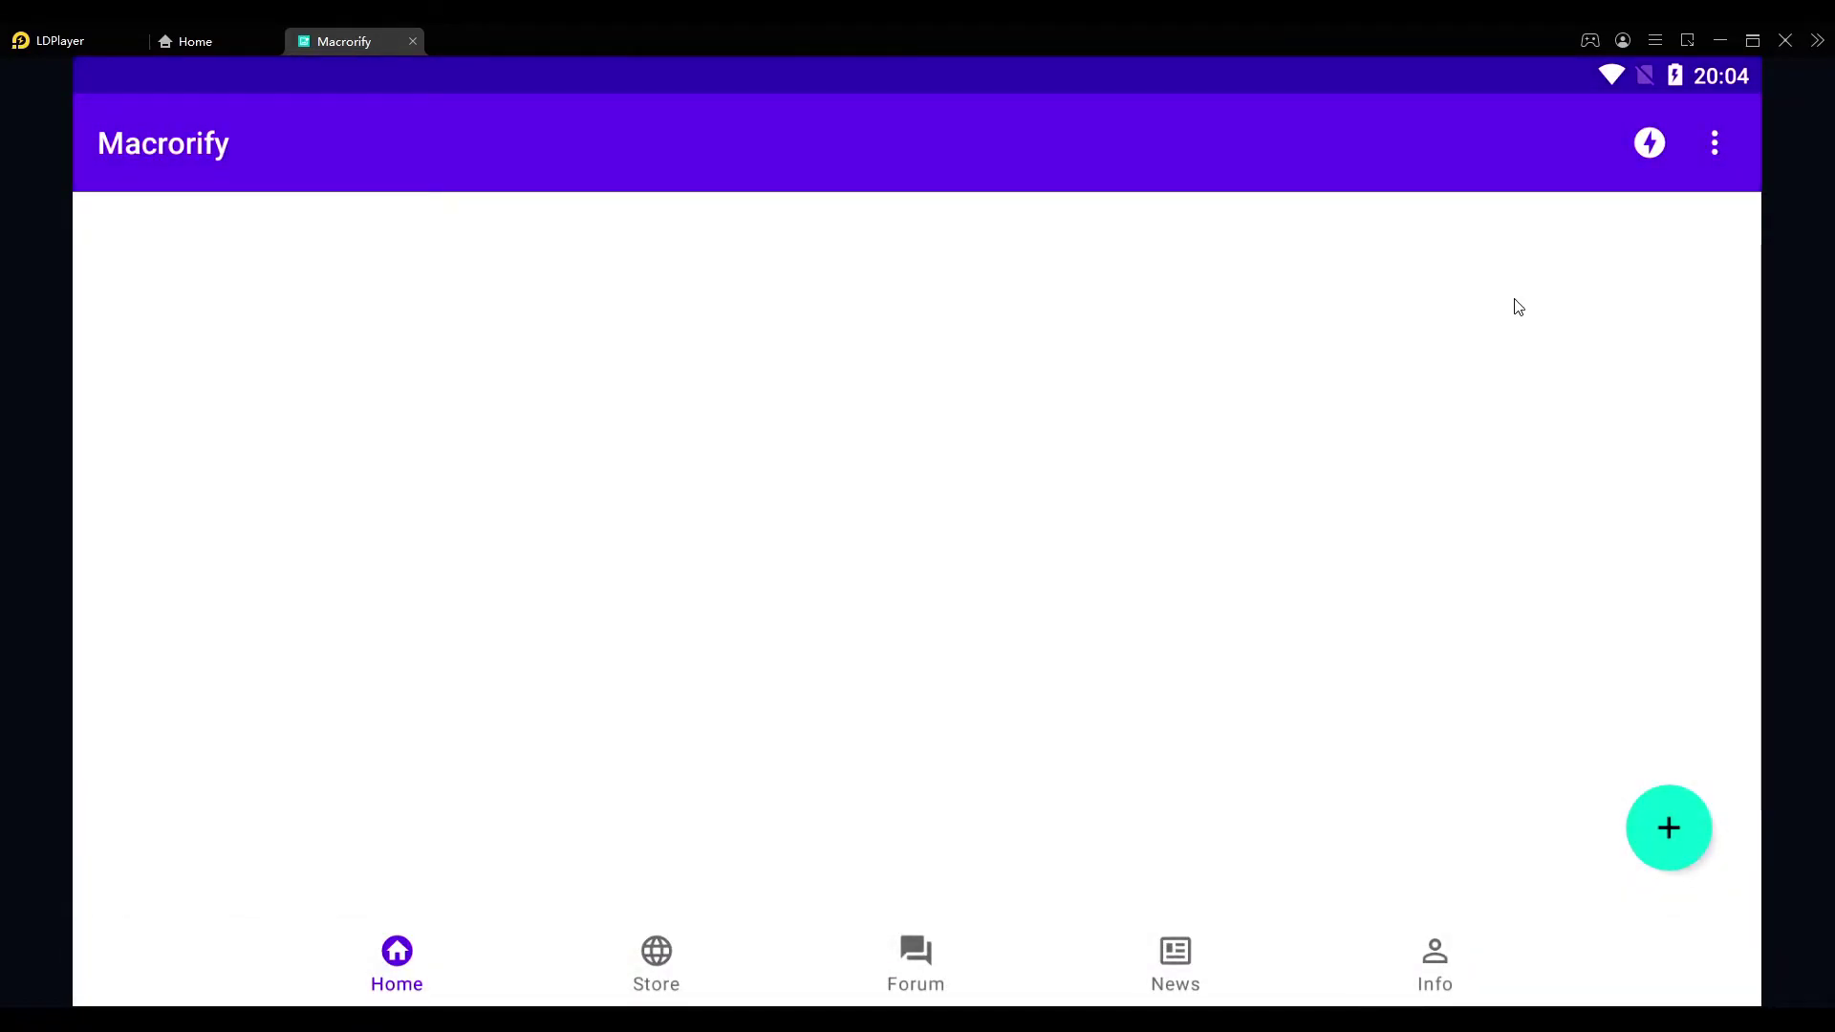
left_click(1648, 153)
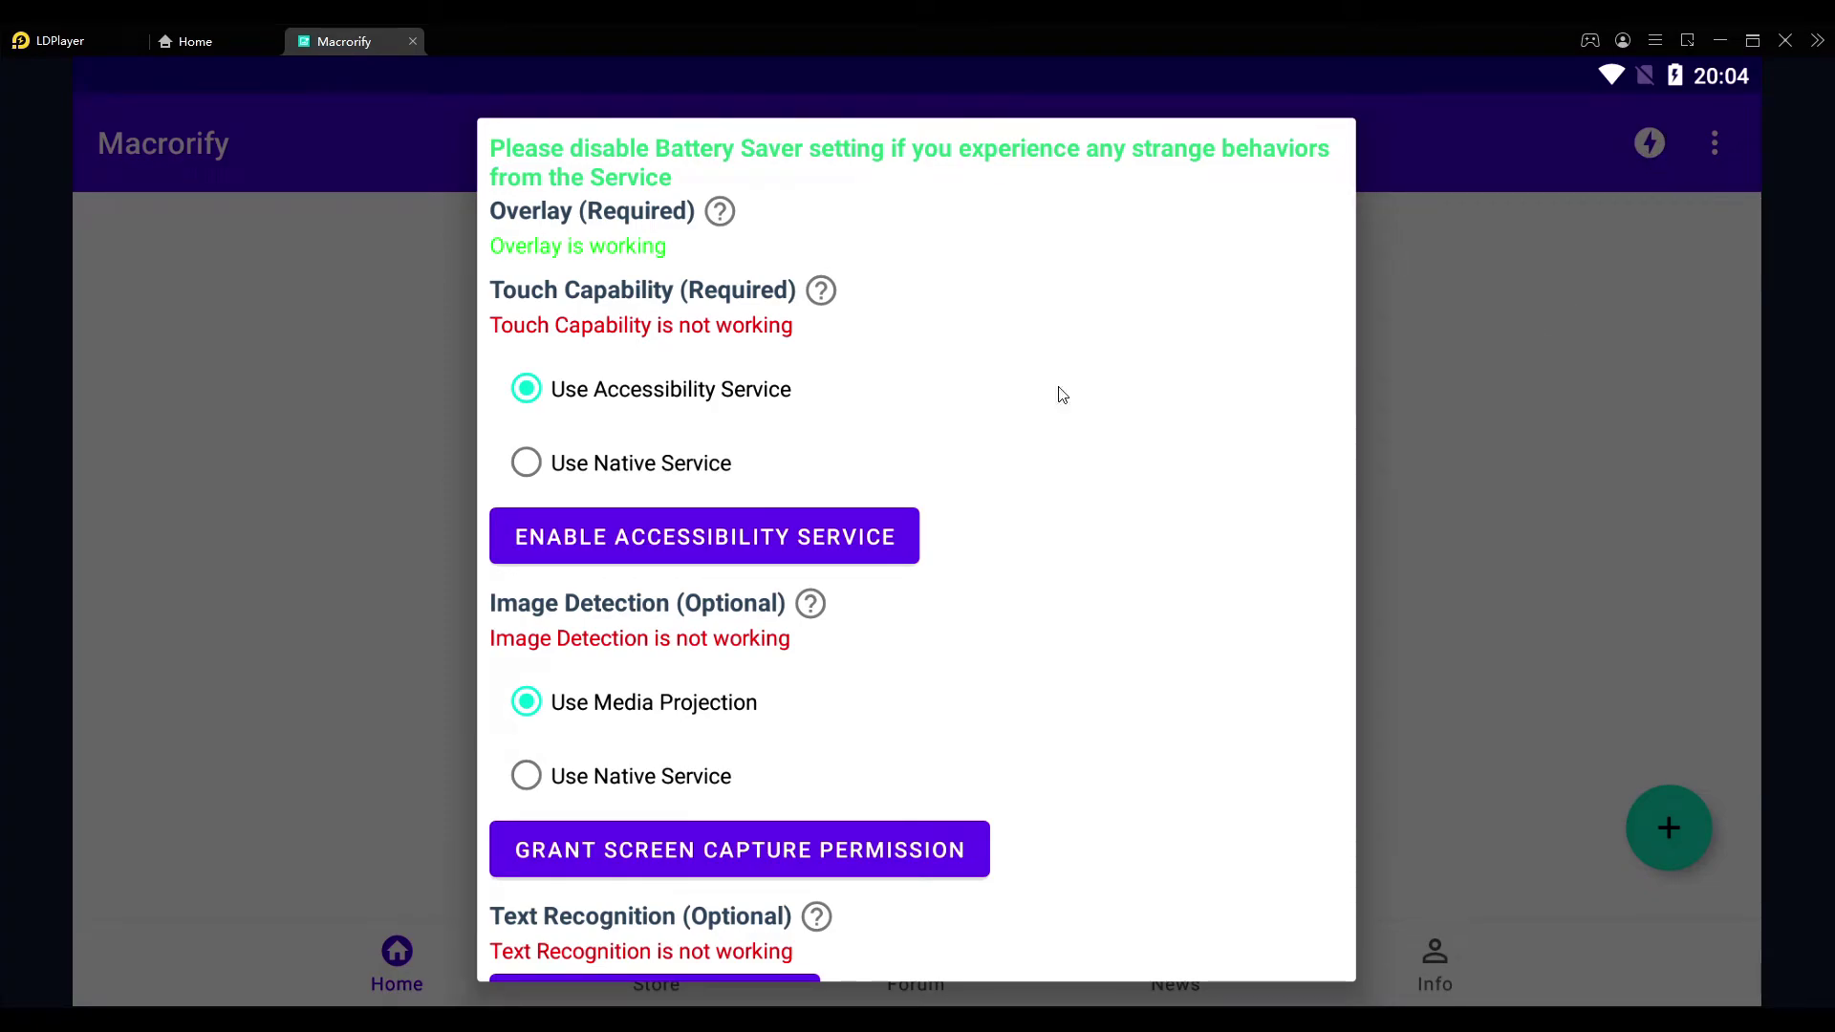
left_click(666, 540)
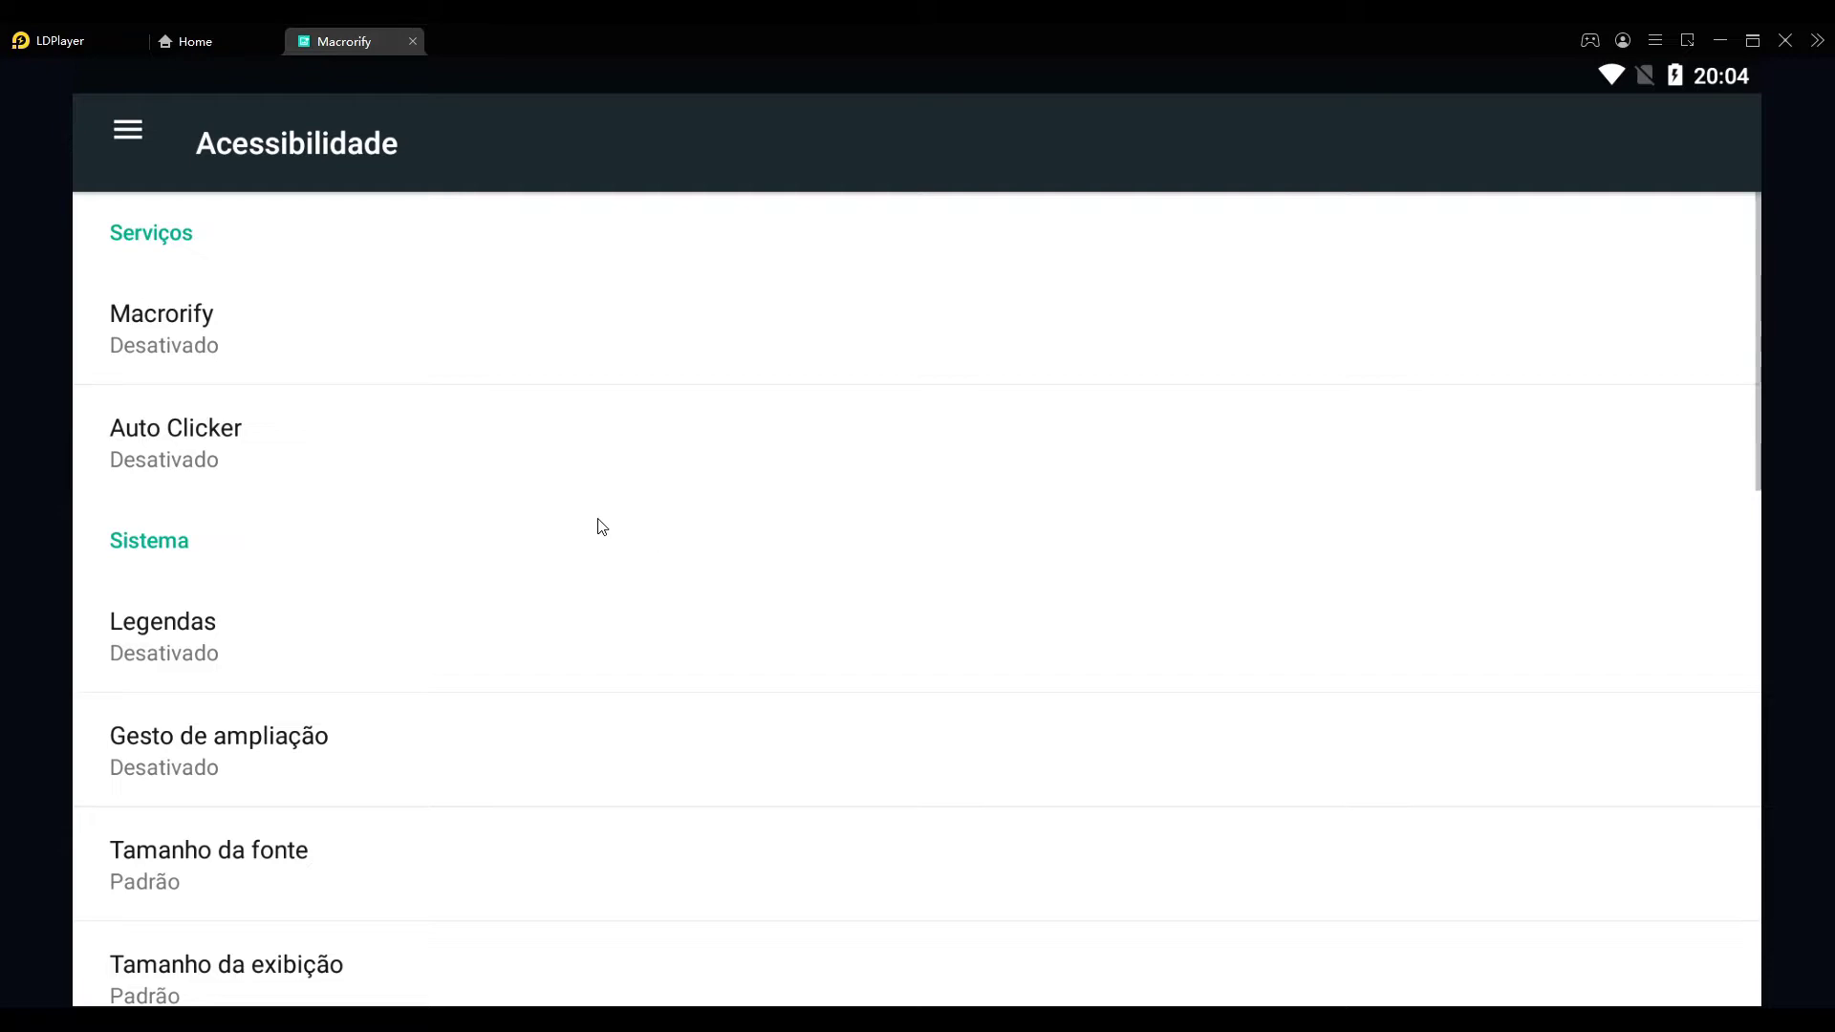
left_click(239, 332)
left_click(1673, 241)
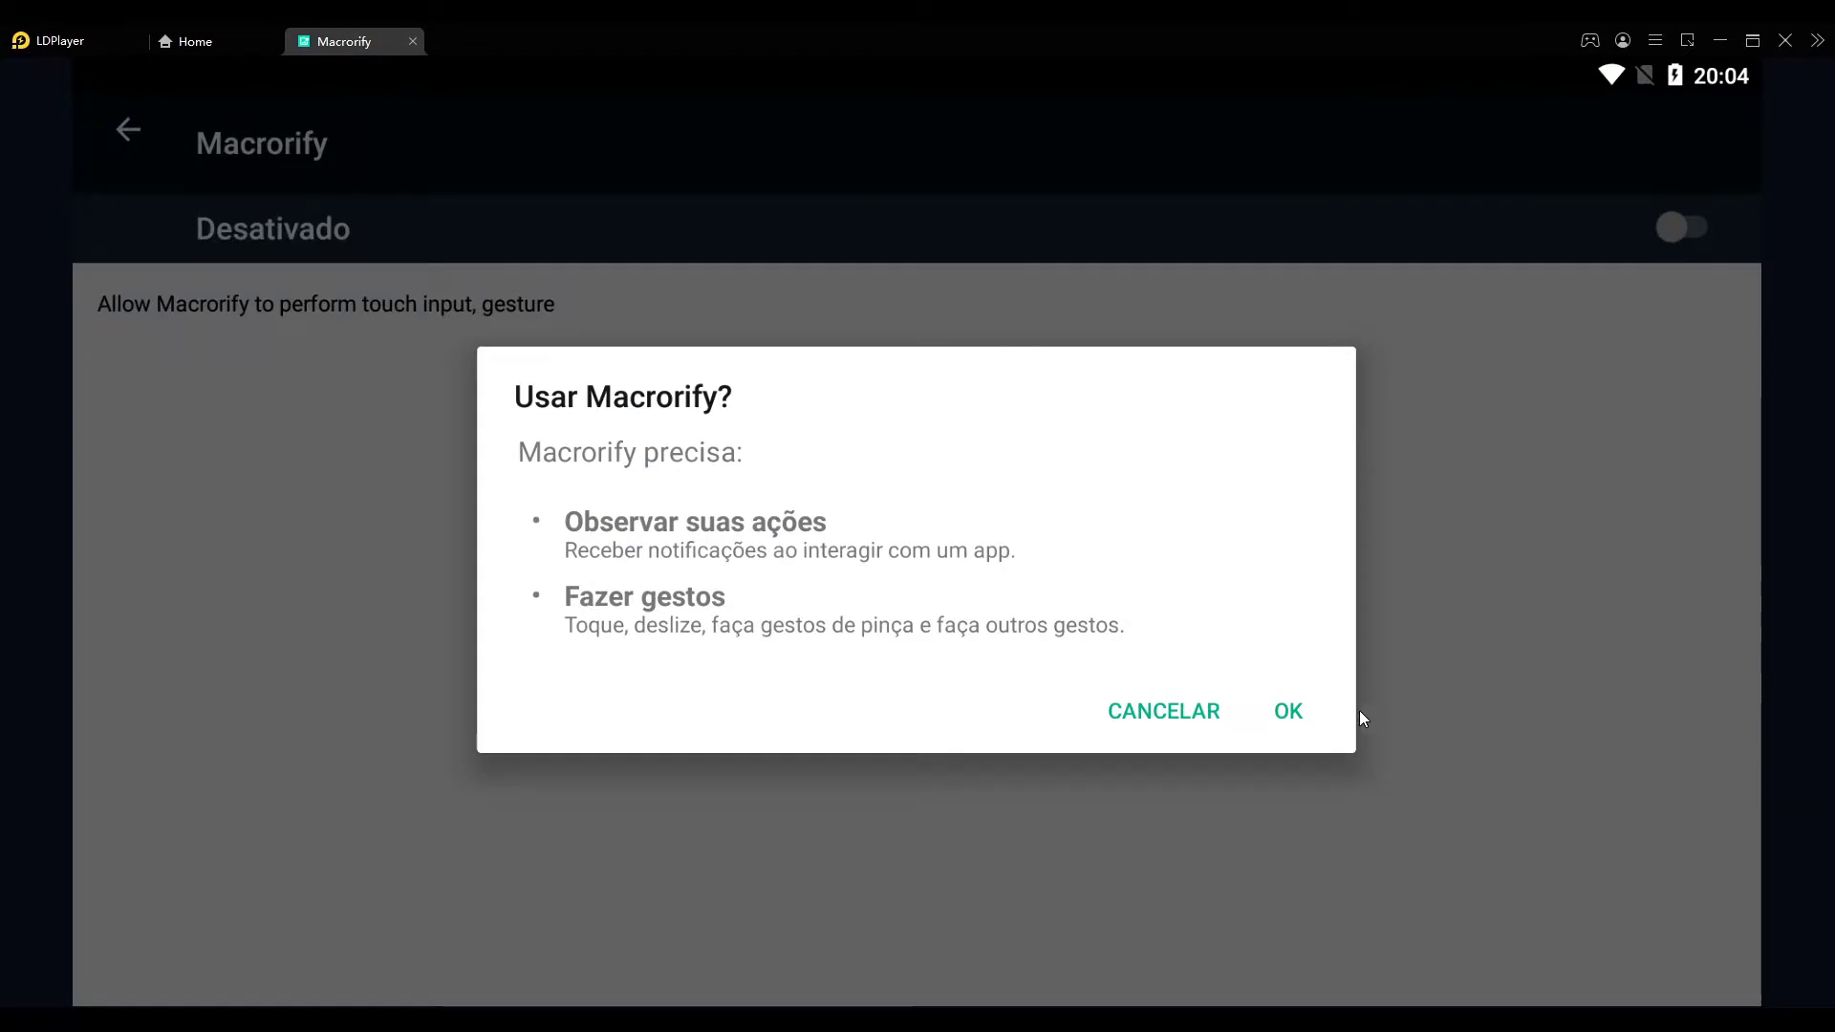
left_click(1292, 712)
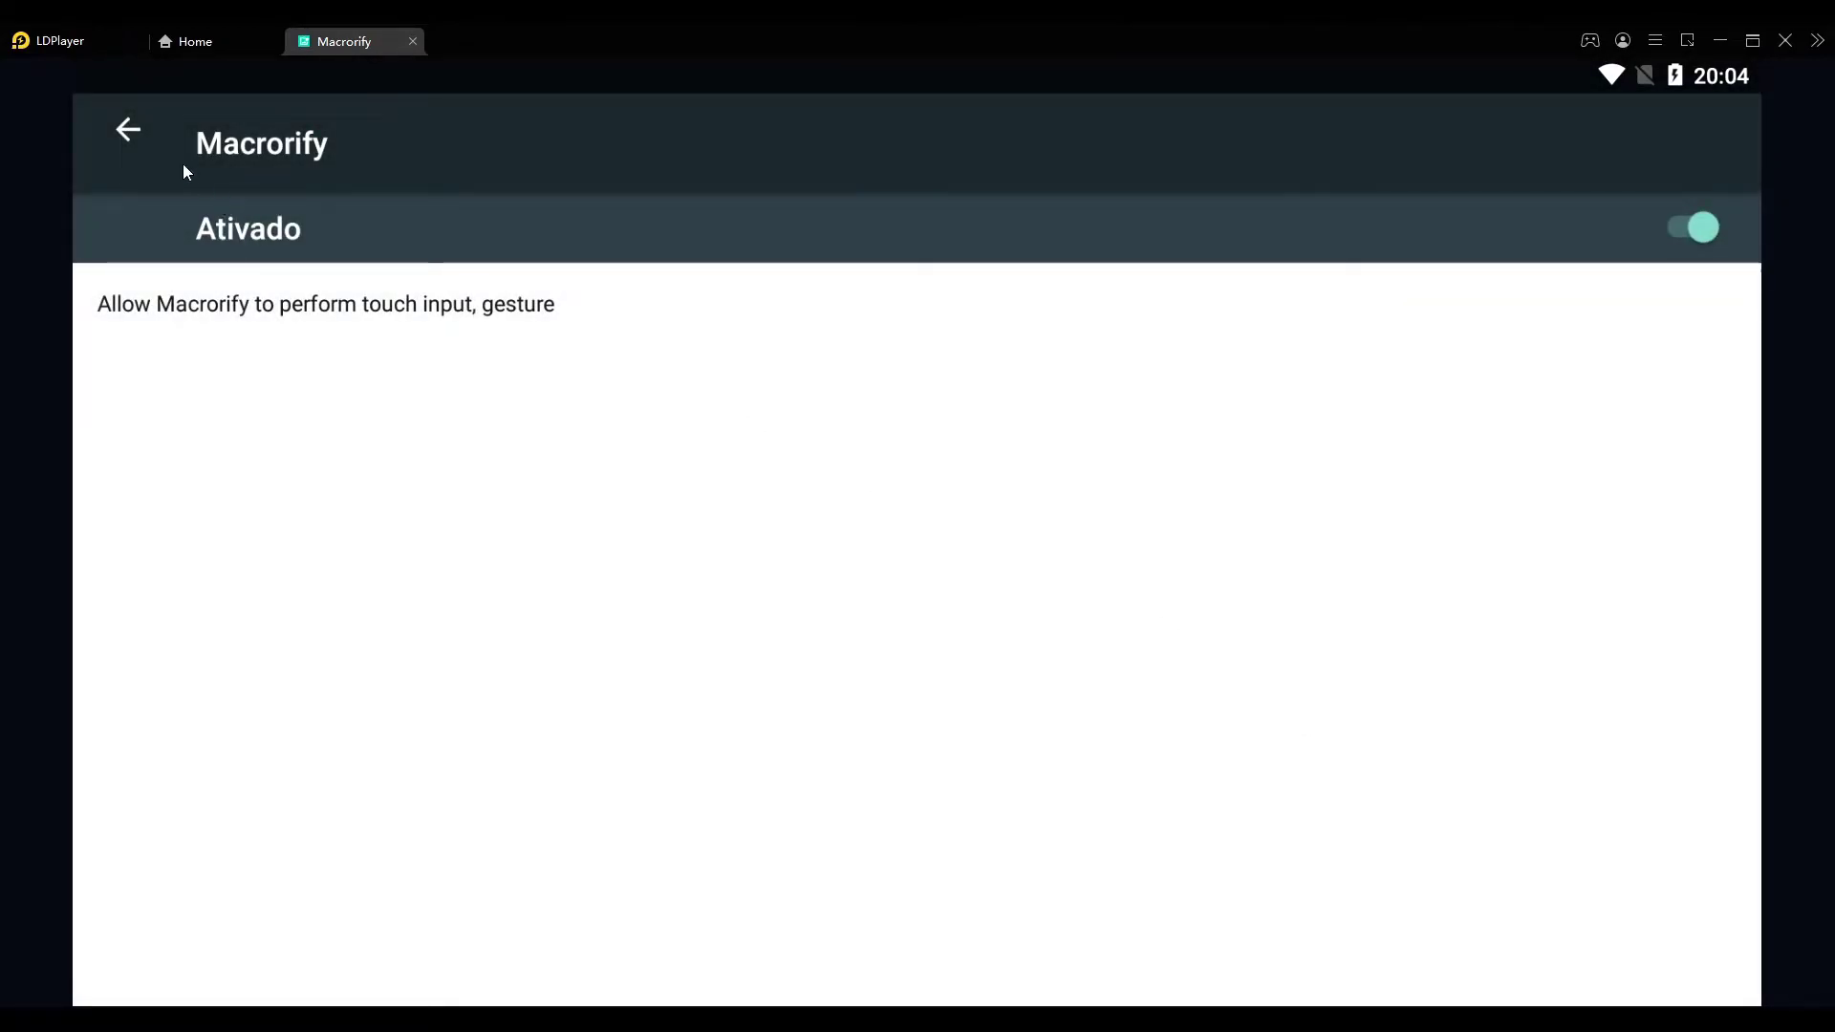
- Return to Macrorify's service requirements and grant the screen capture permission for image detection with "Não mostrar novamente" enabled
left_click(126, 130)
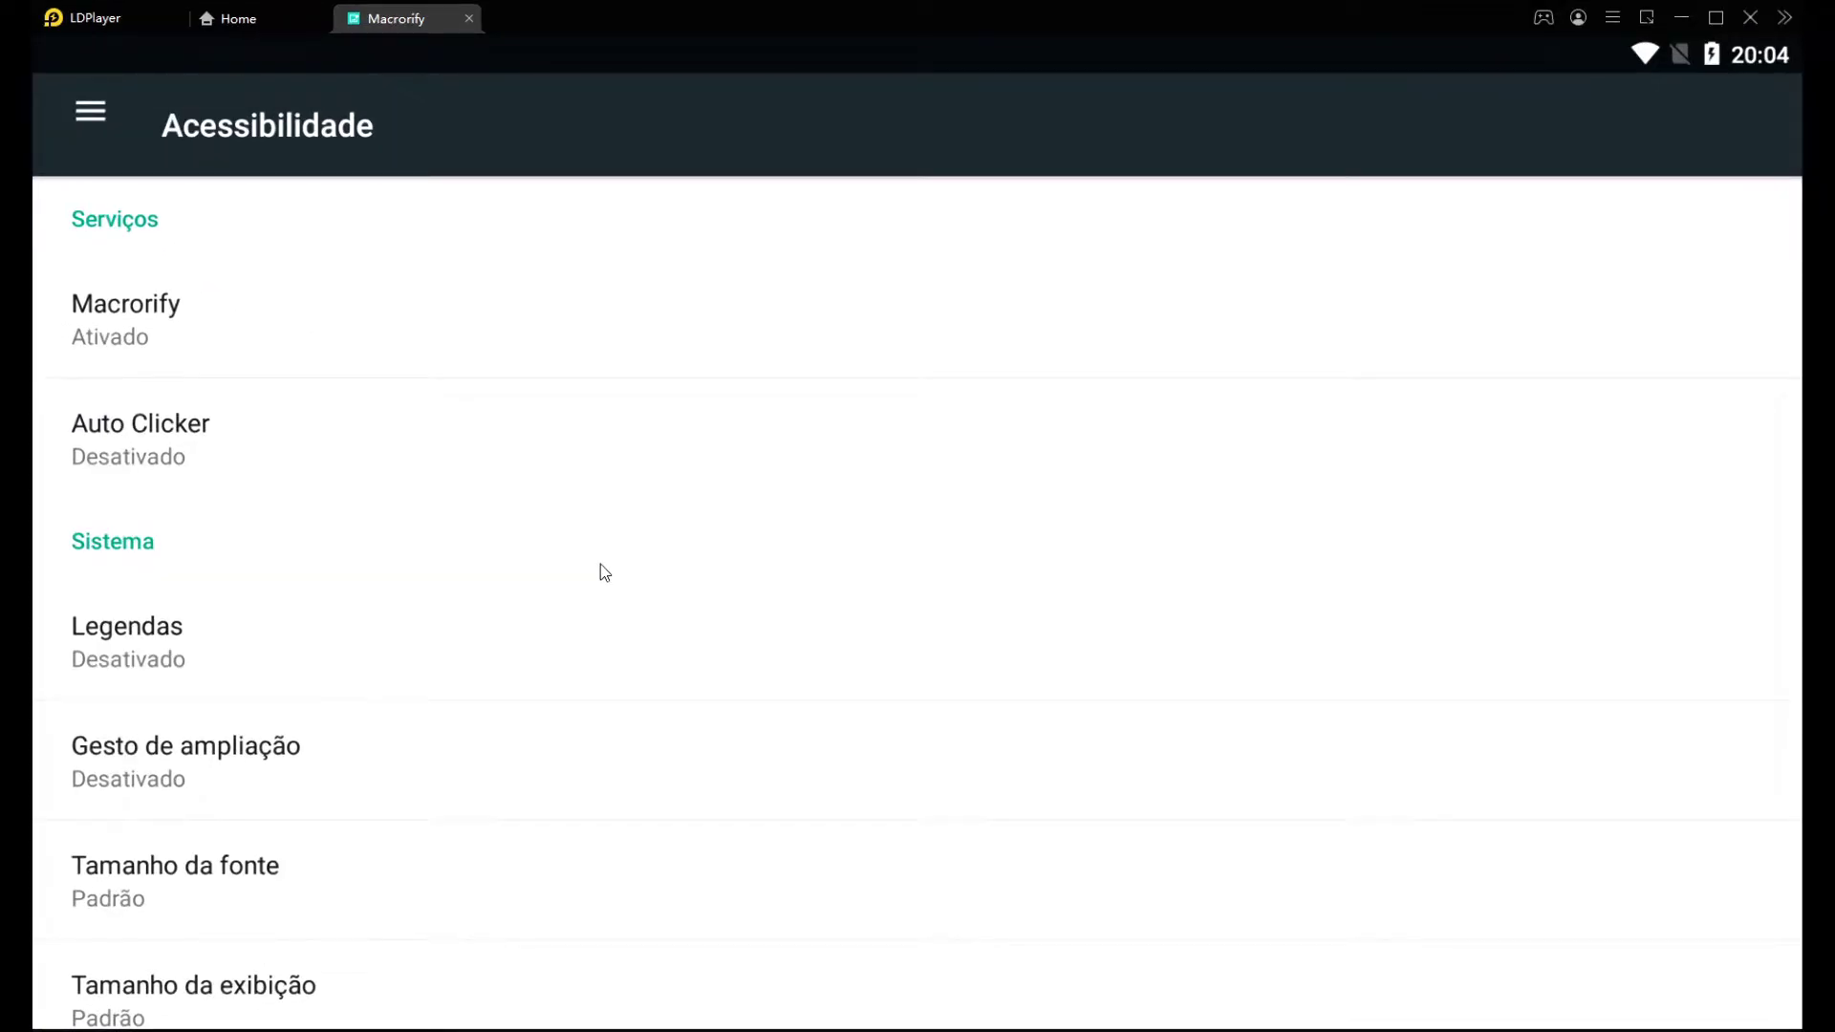
left_click(1817, 892)
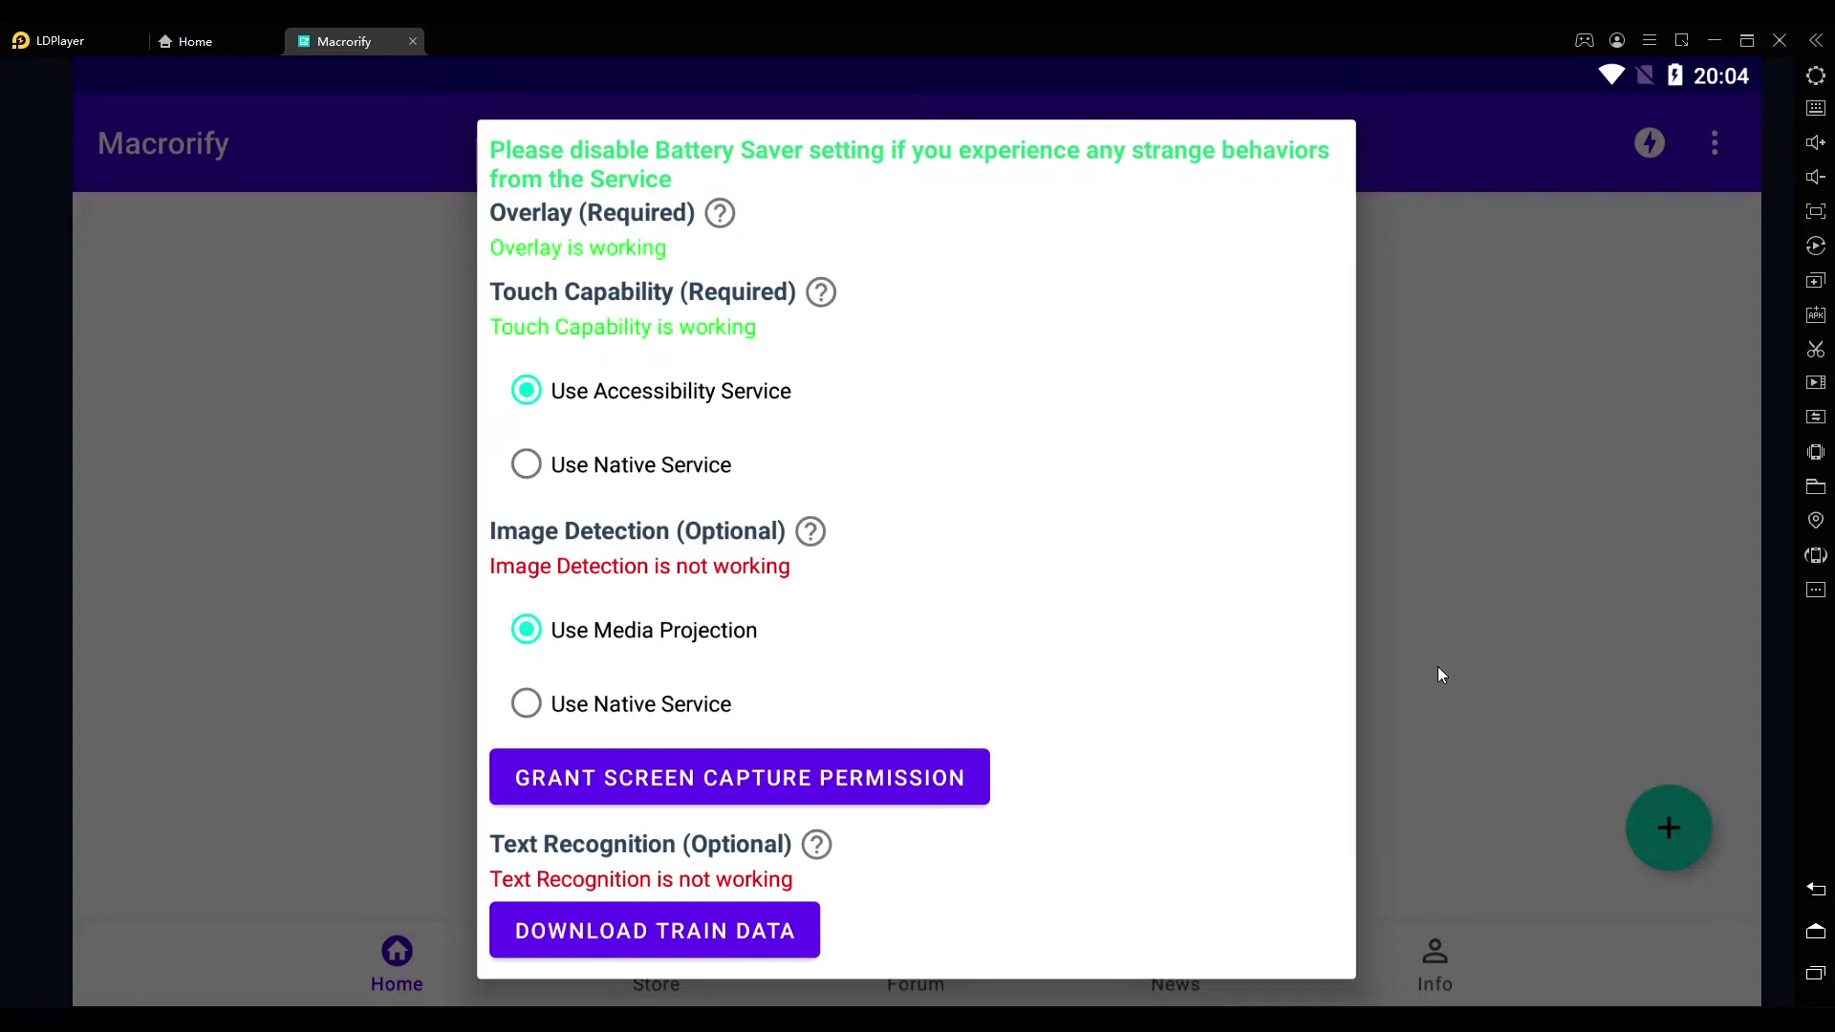
left_click(674, 774)
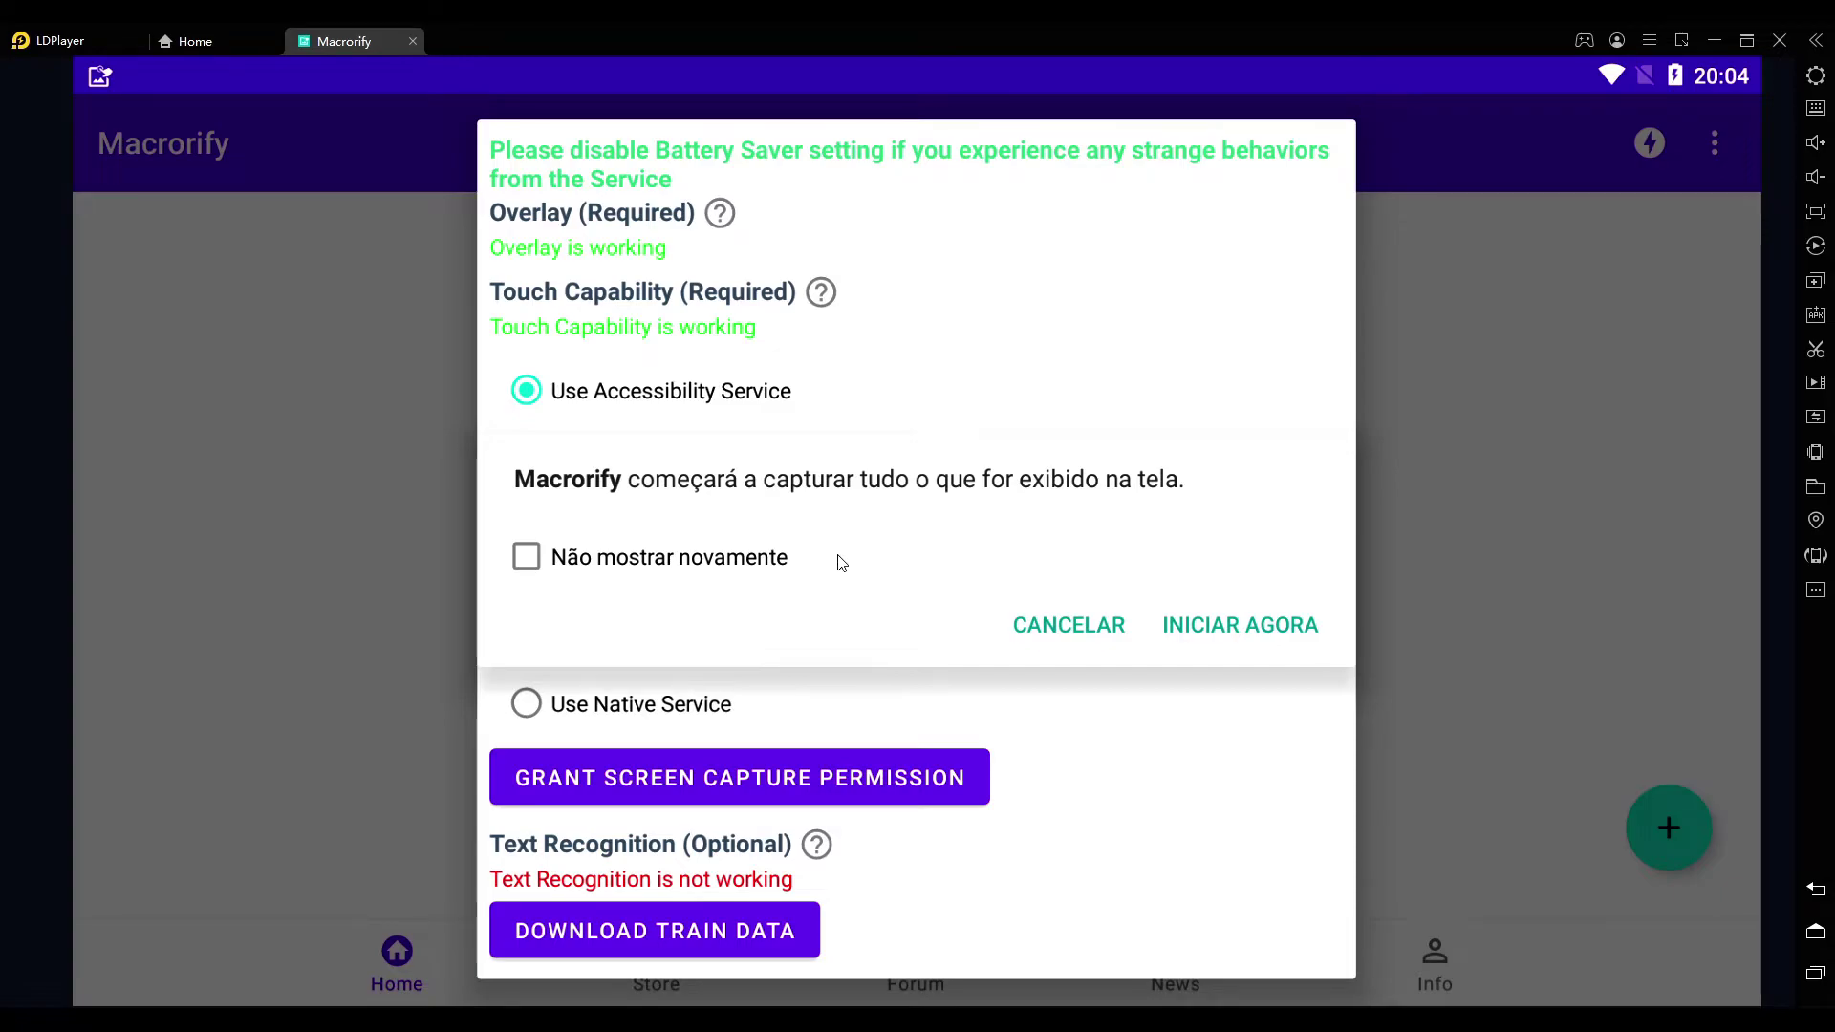
left_click(698, 558)
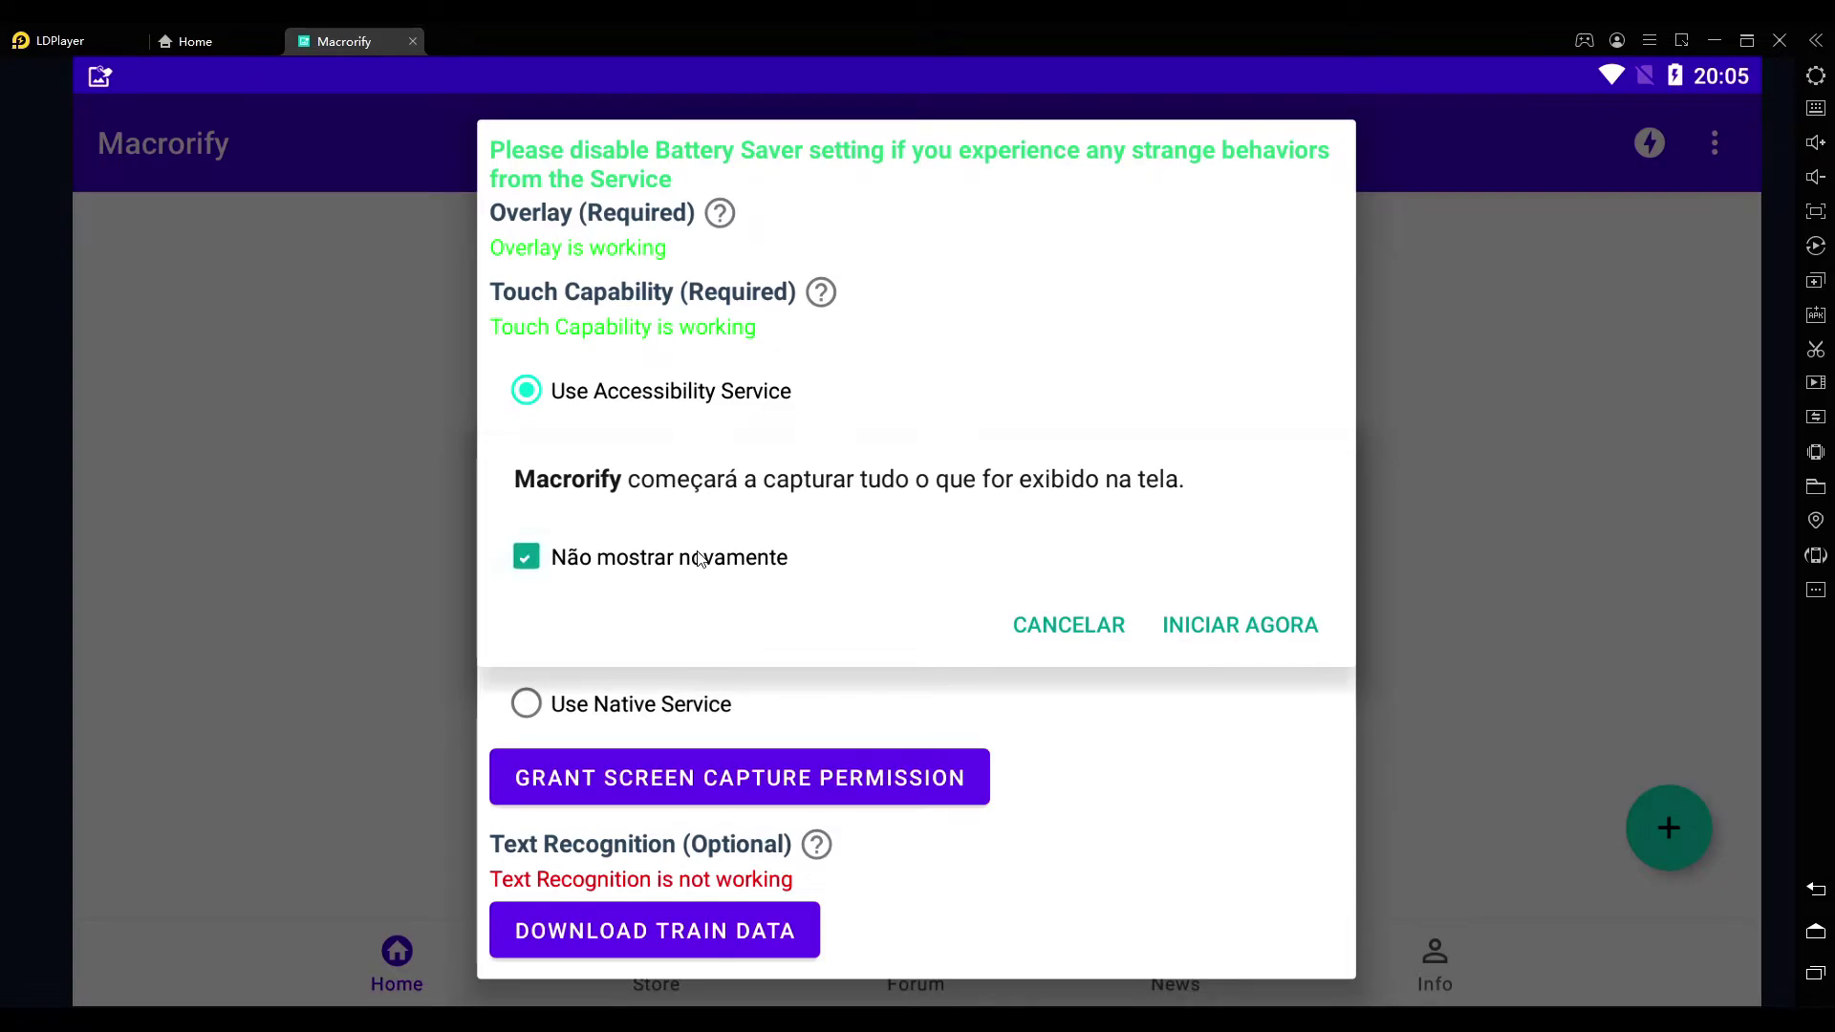
left_click(1252, 631)
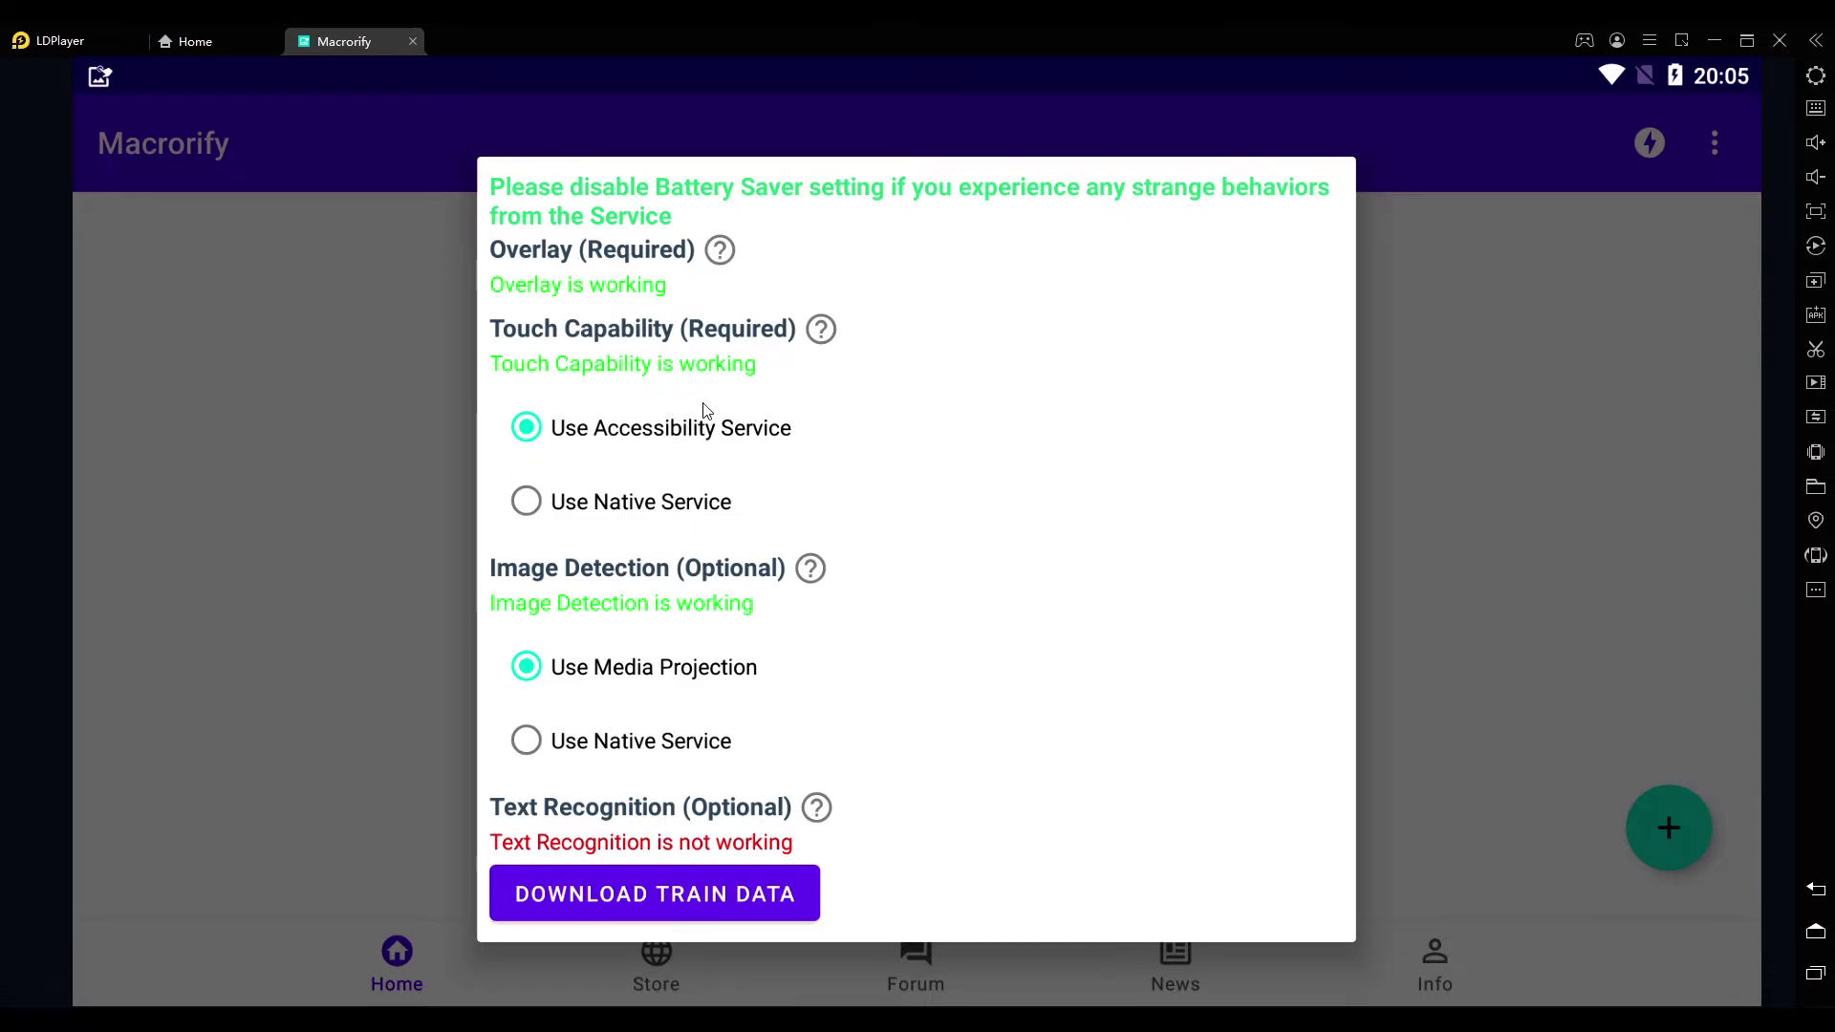
left_click(253, 365)
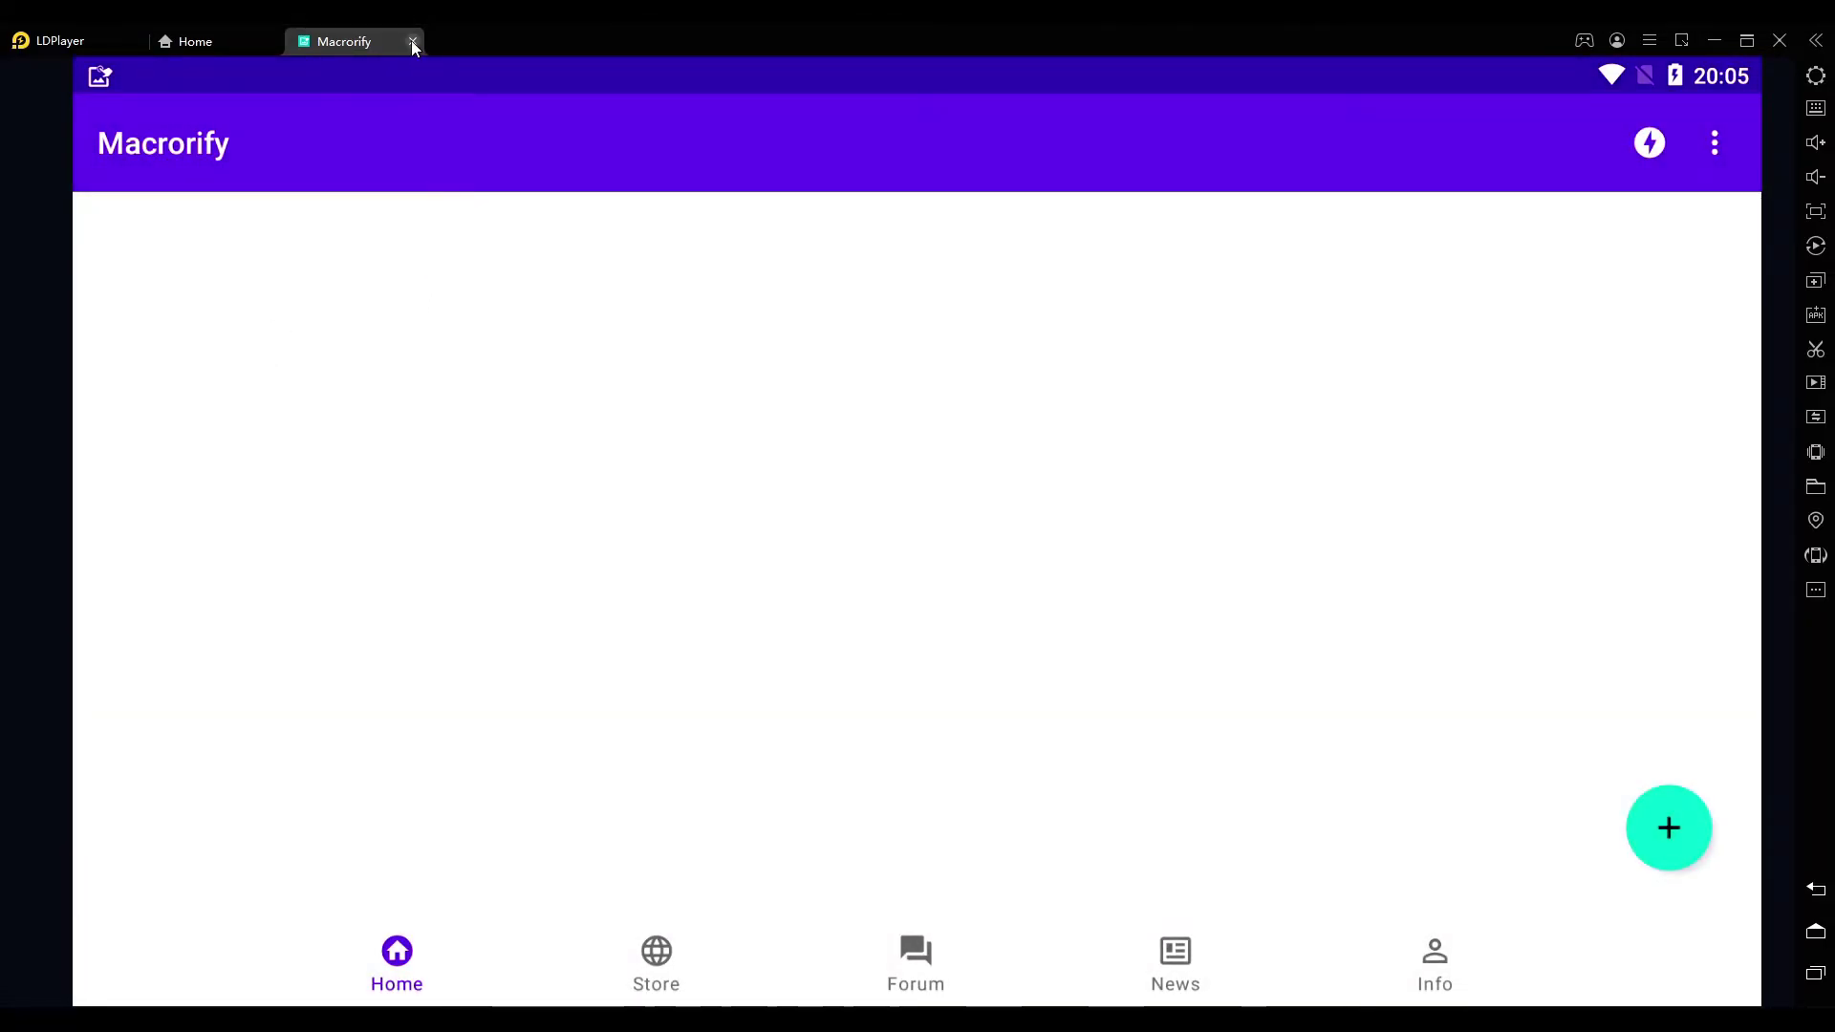
- Close Macrorify and examine its Android app info page for permission, battery and overlay settings
left_click(412, 41)
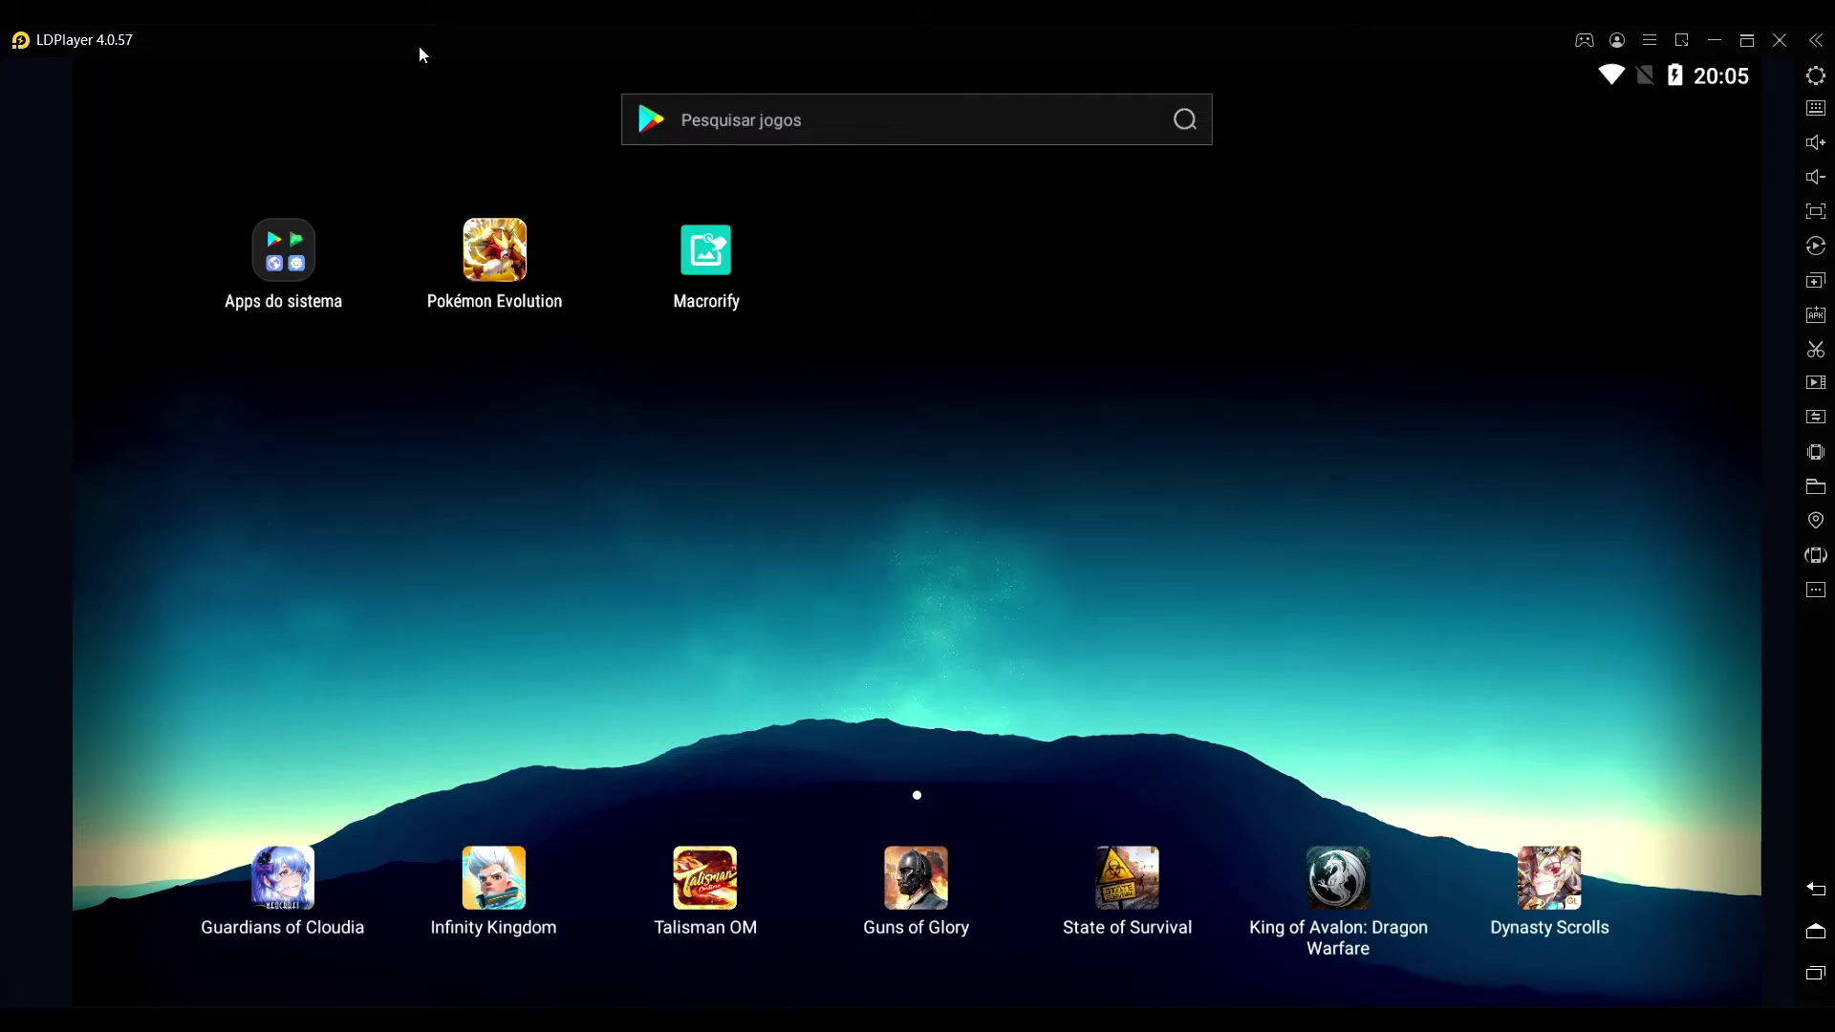
left_click_drag(714, 244, 714, 243)
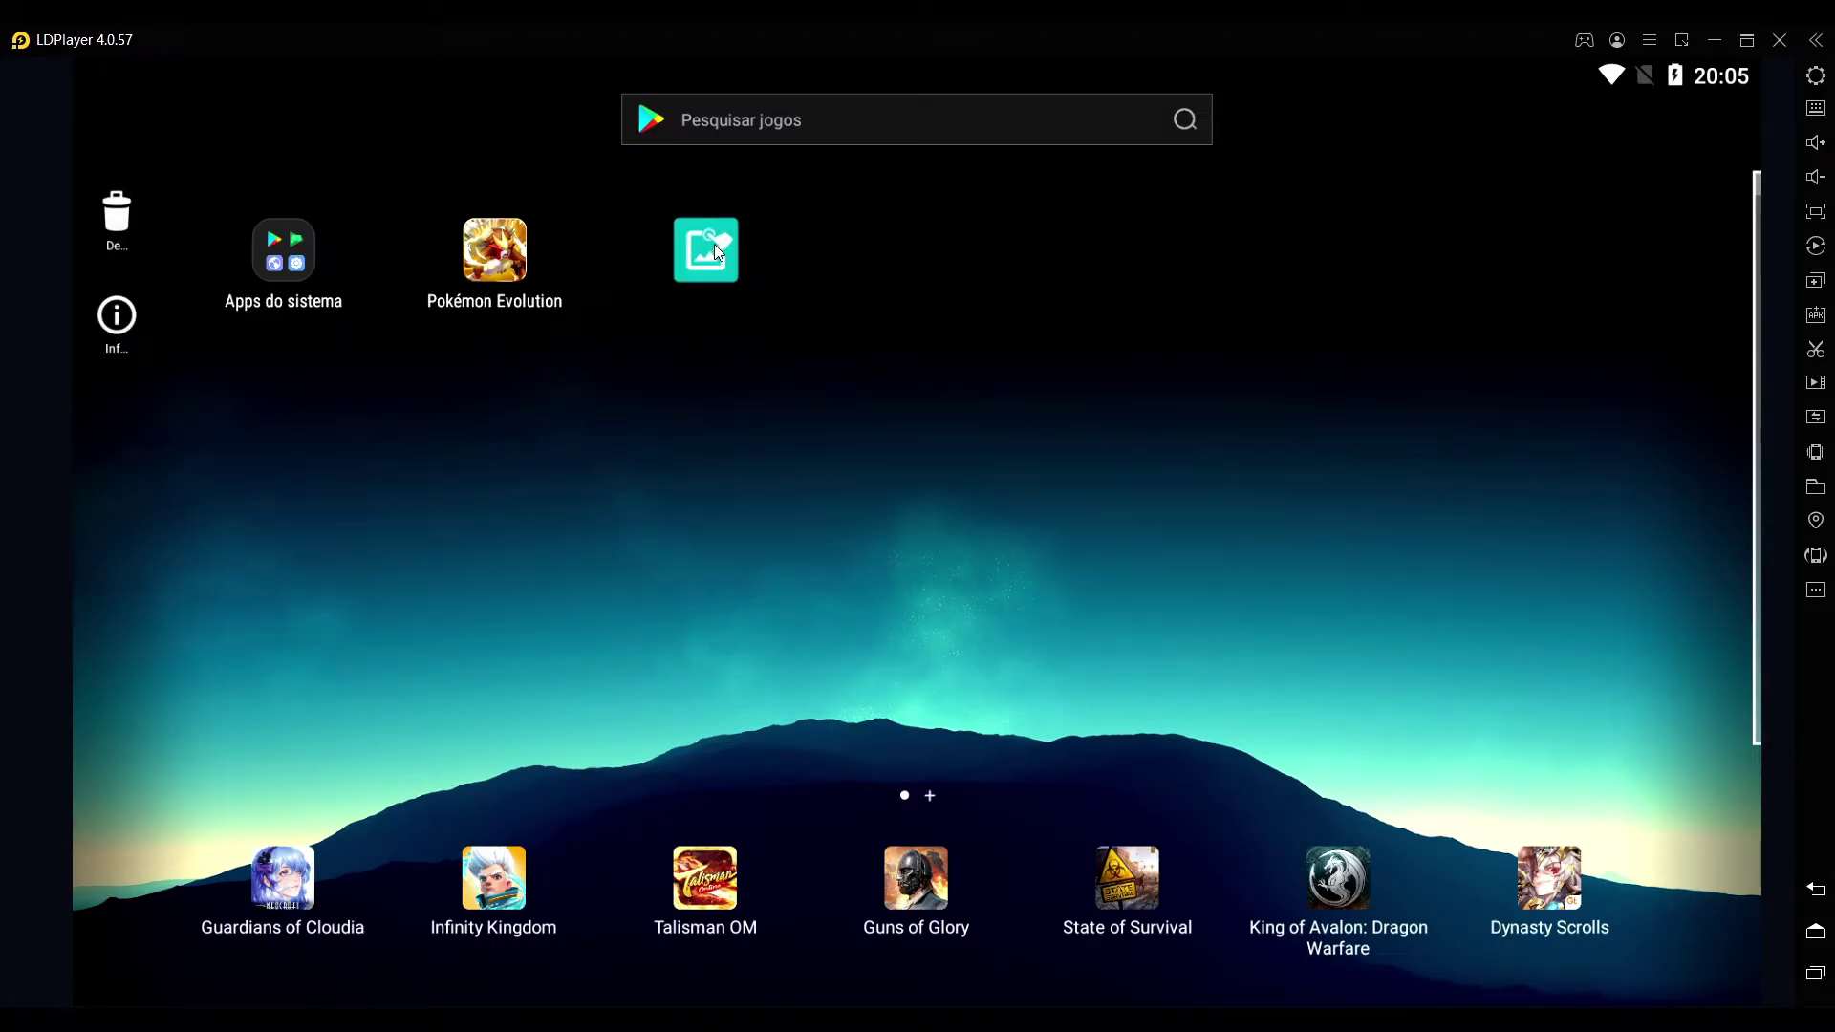
left_click_drag(698, 272, 70, 339)
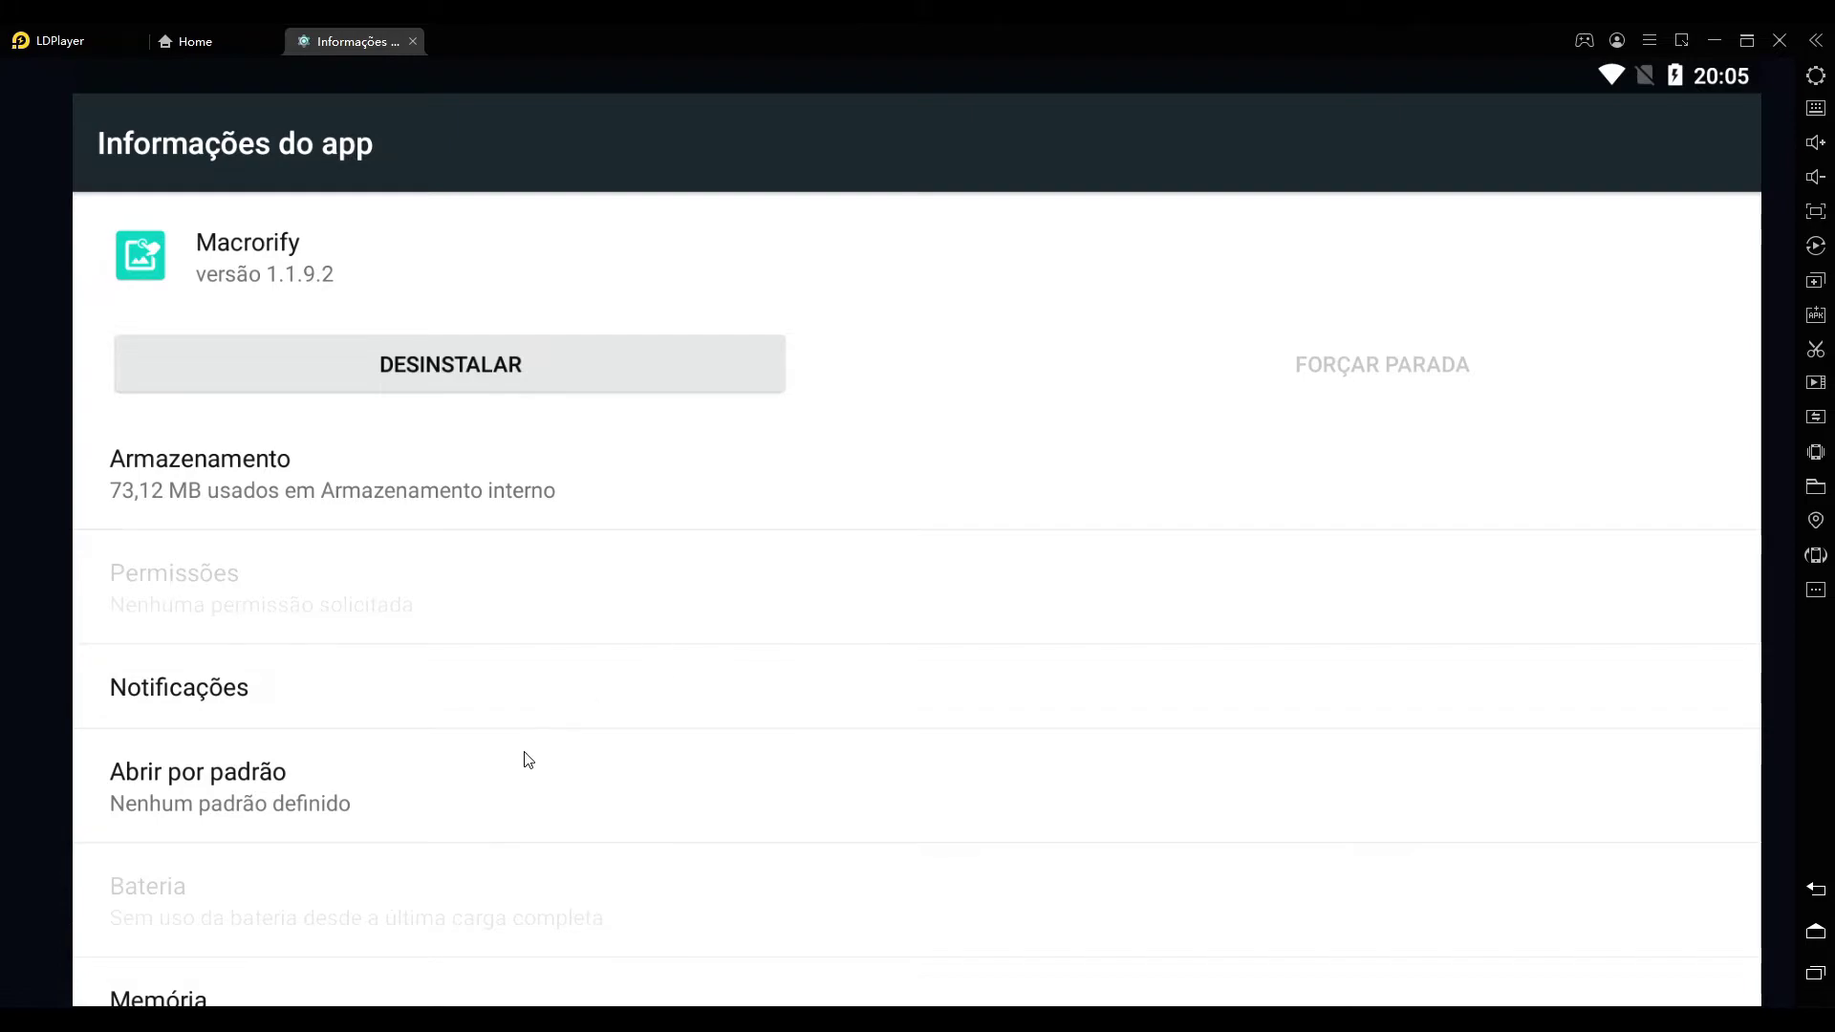
scroll(499, 801, "down", 5)
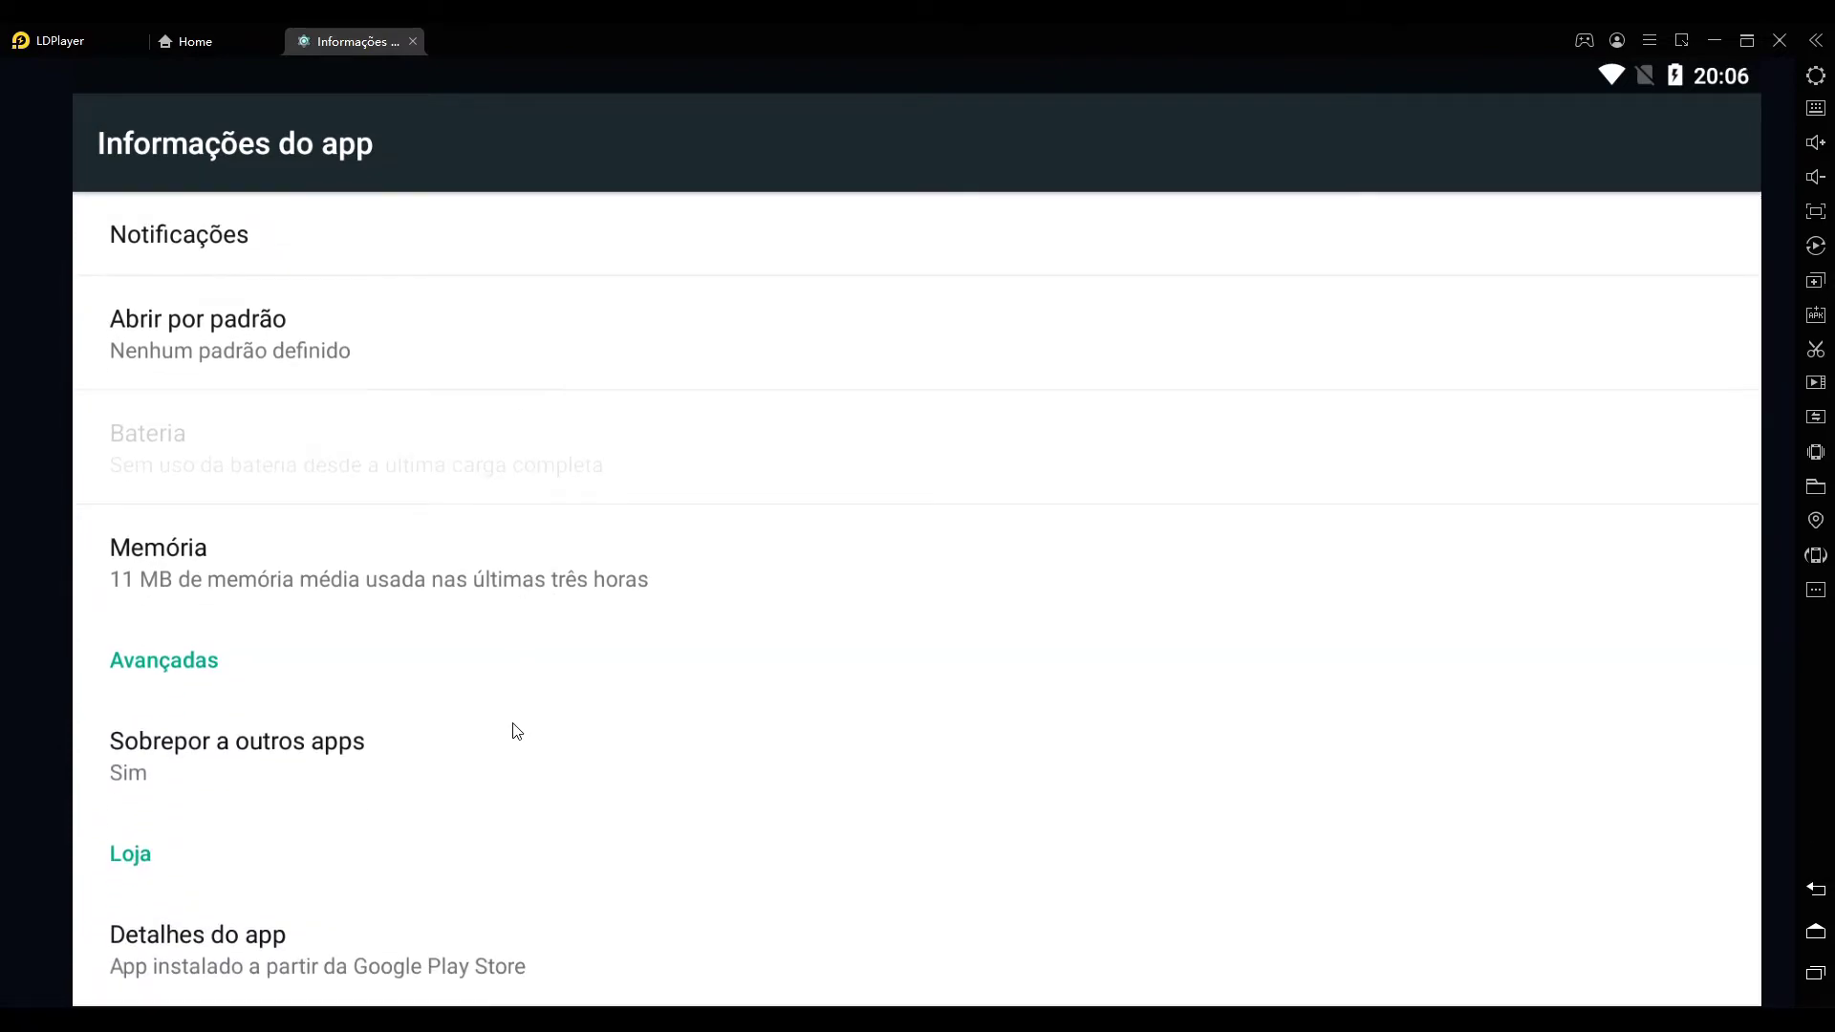
scroll(525, 574, "down", 2)
scroll(555, 621, "up", 1)
scroll(551, 650, "up", 4)
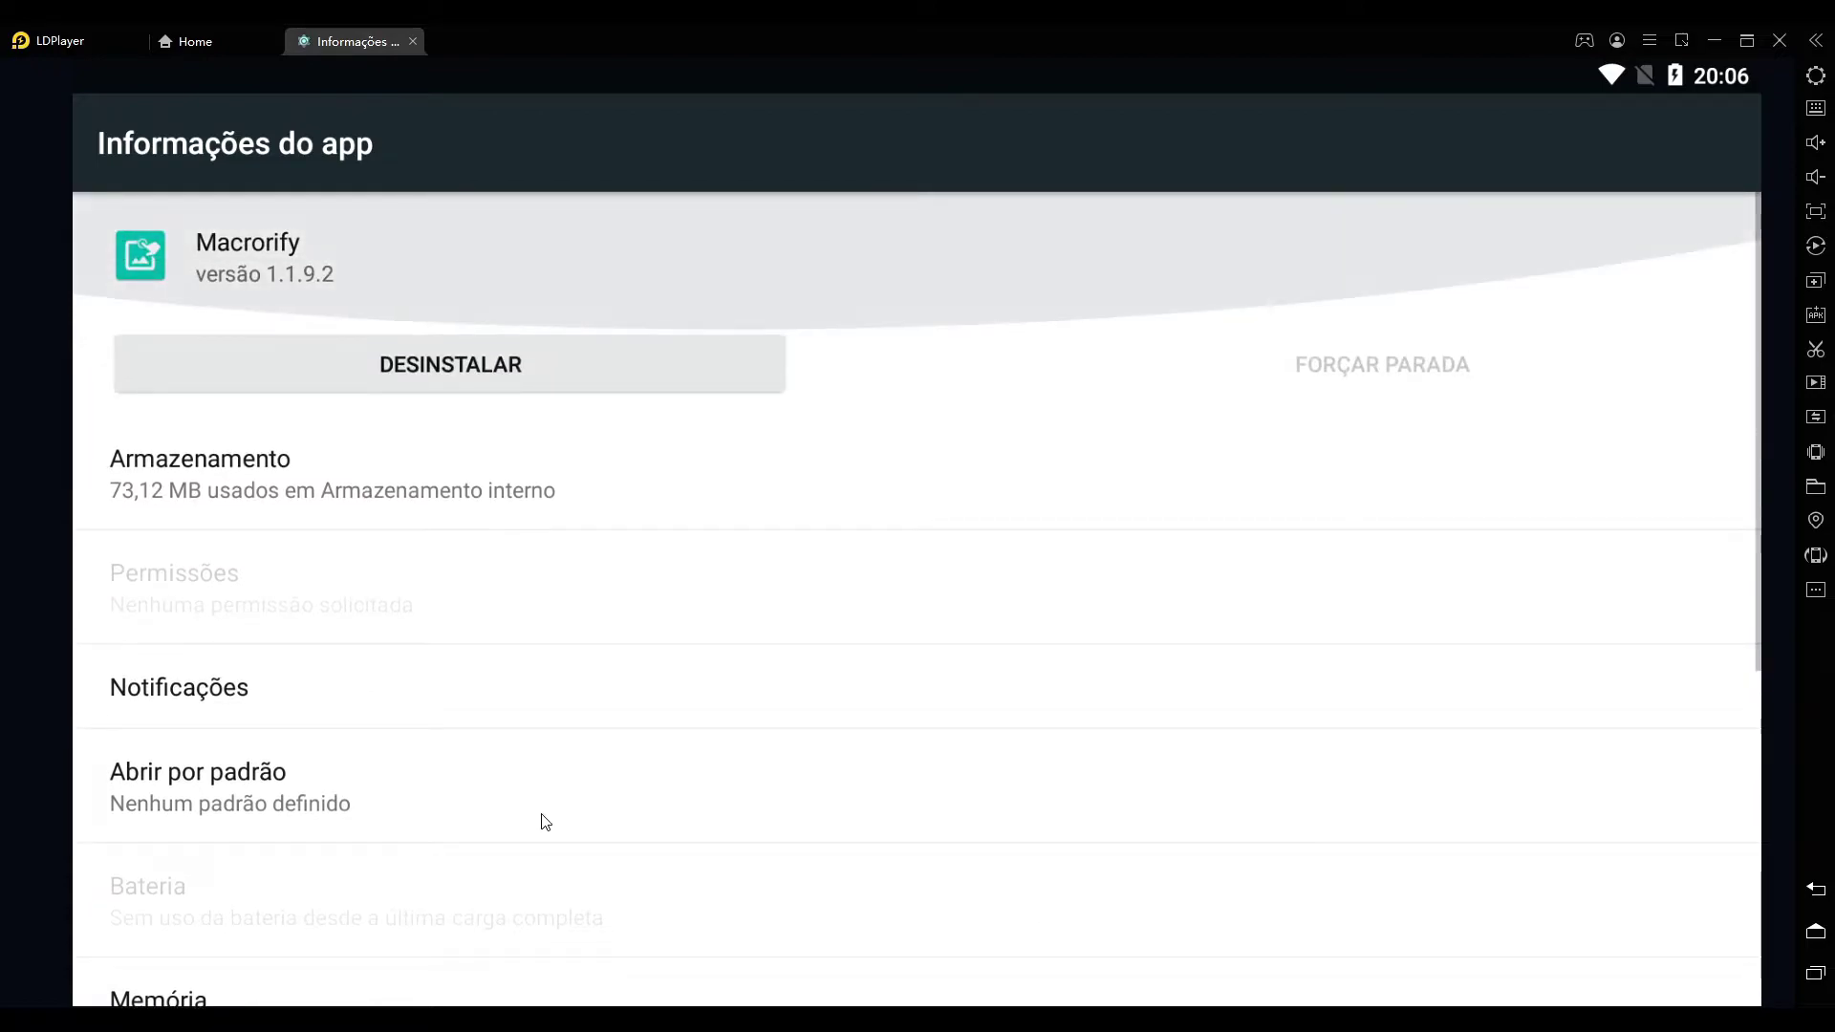
scroll(587, 396, "down", 4)
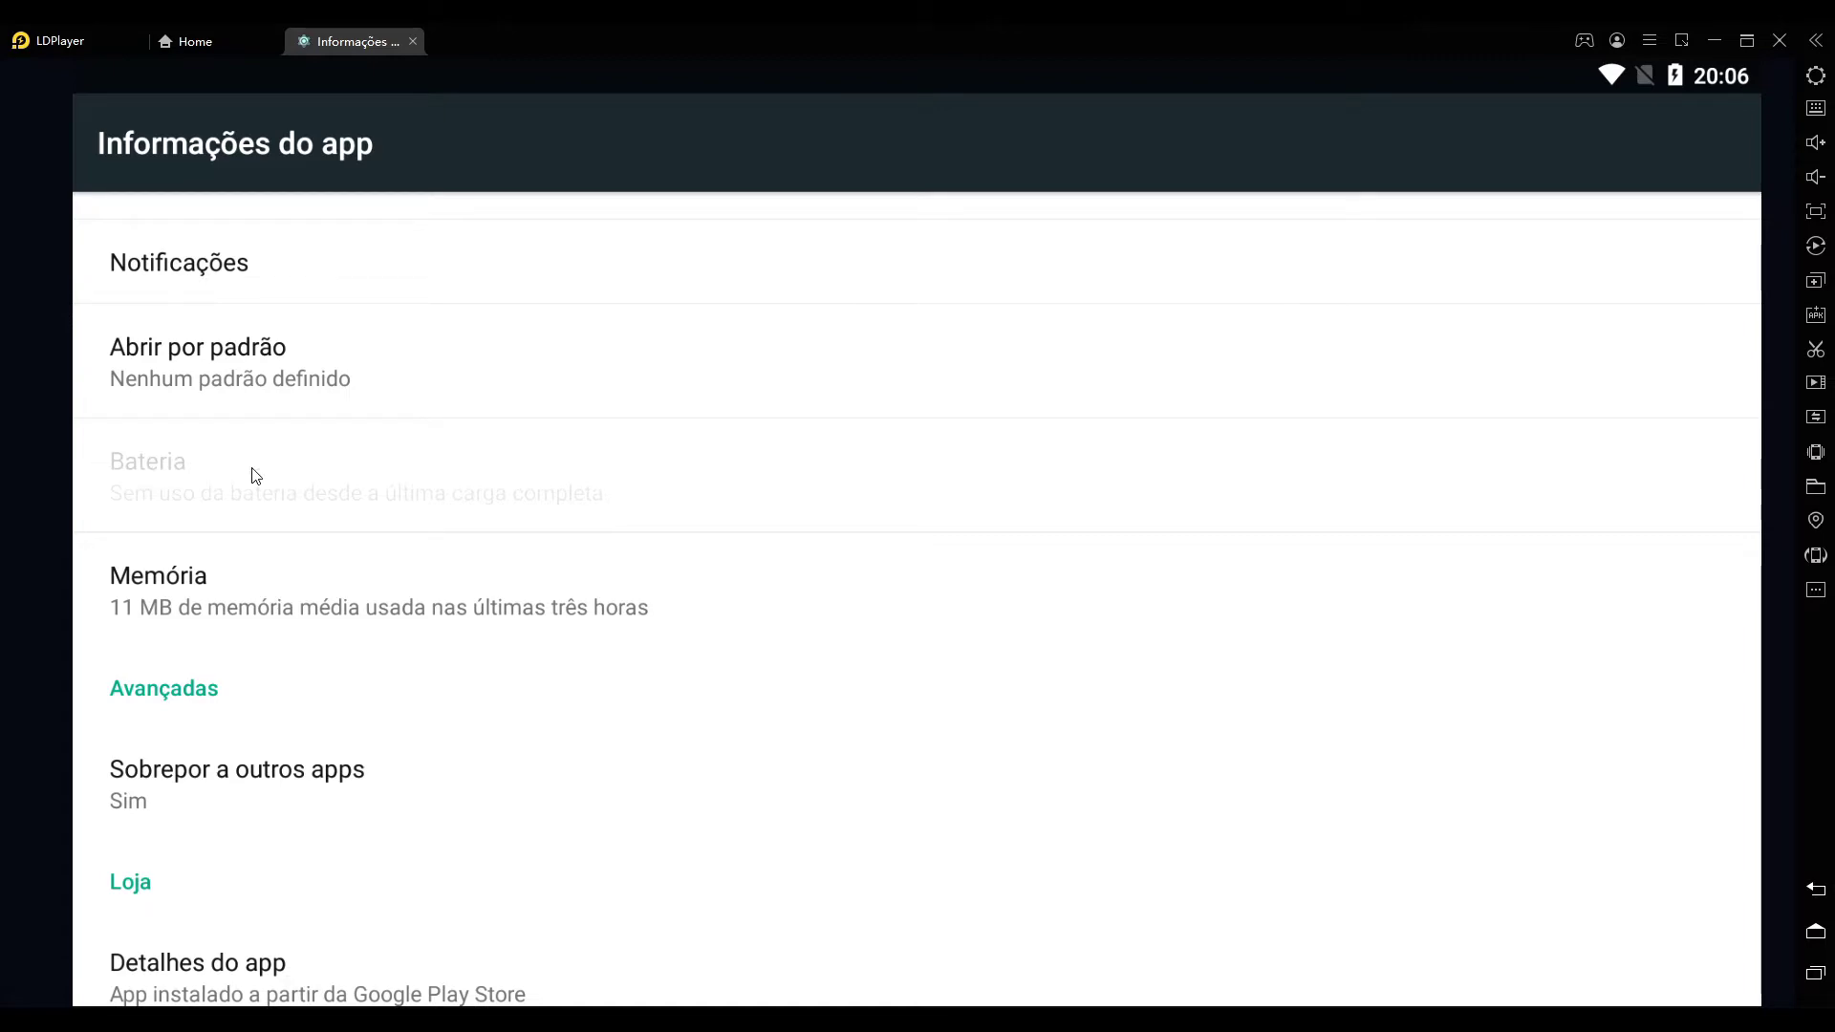
left_click_drag(217, 480, 185, 791)
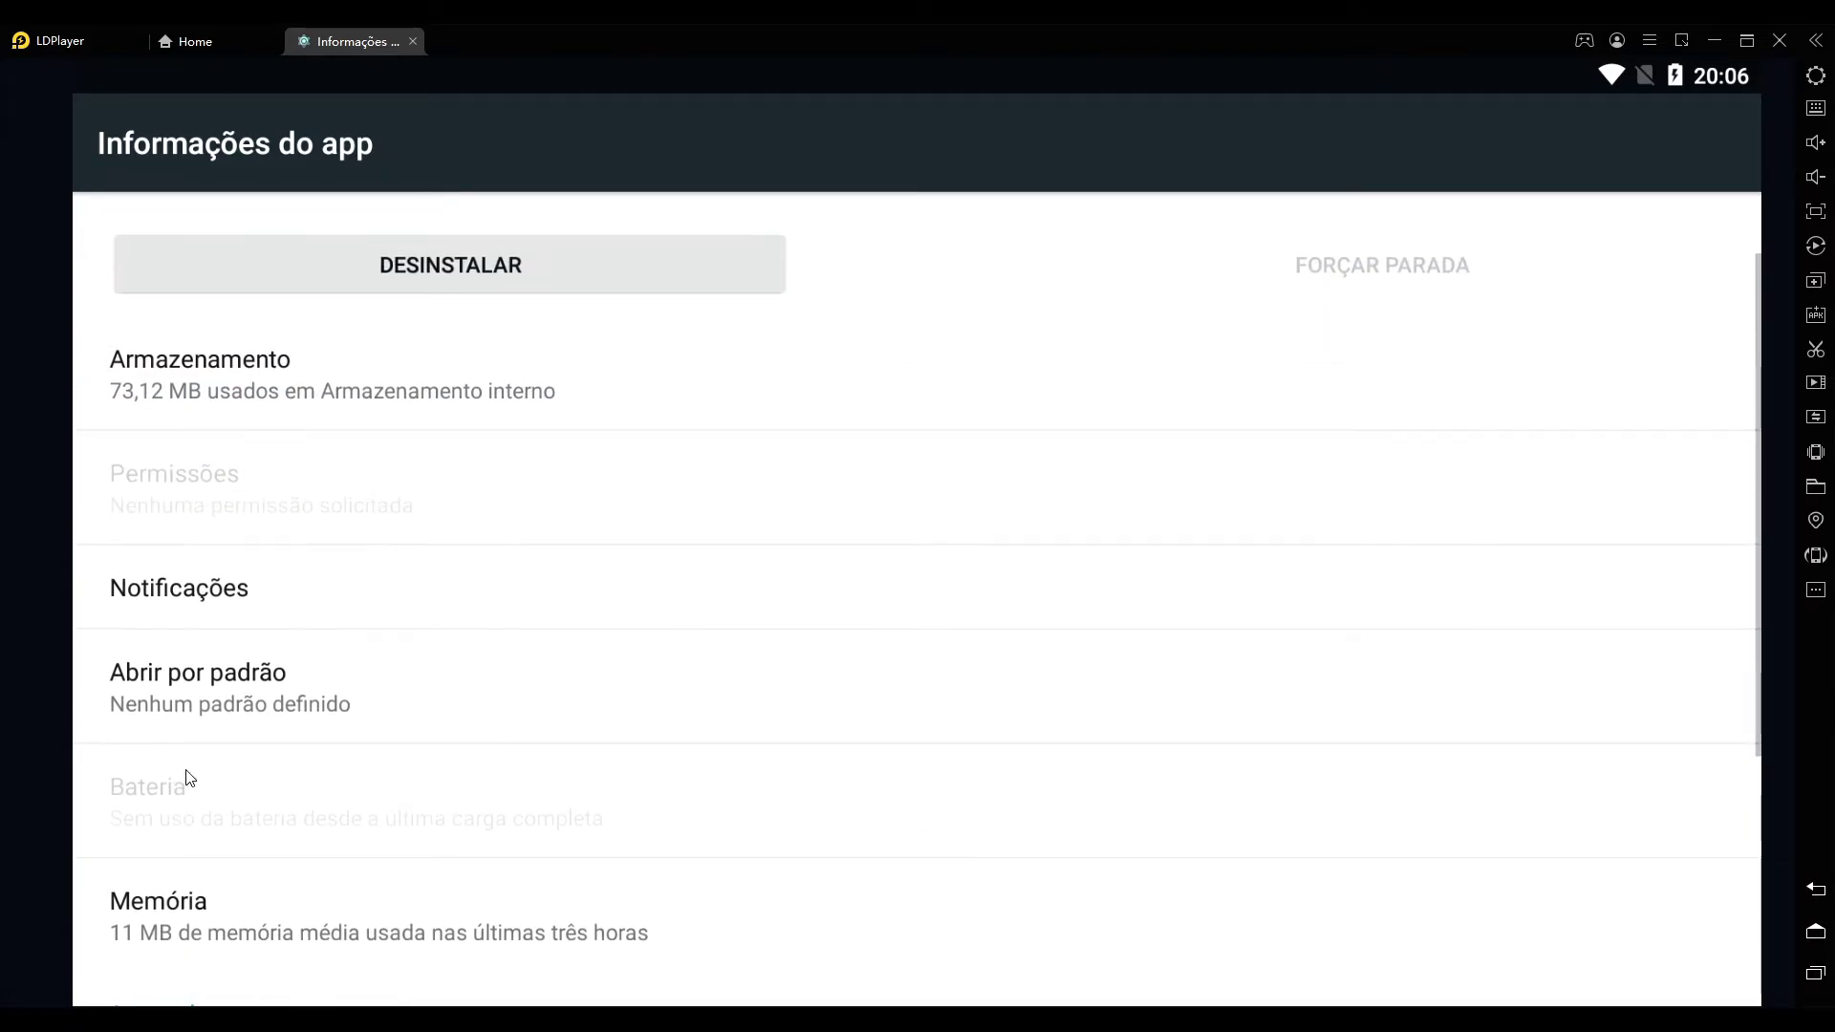
left_click_drag(568, 543, 566, 845)
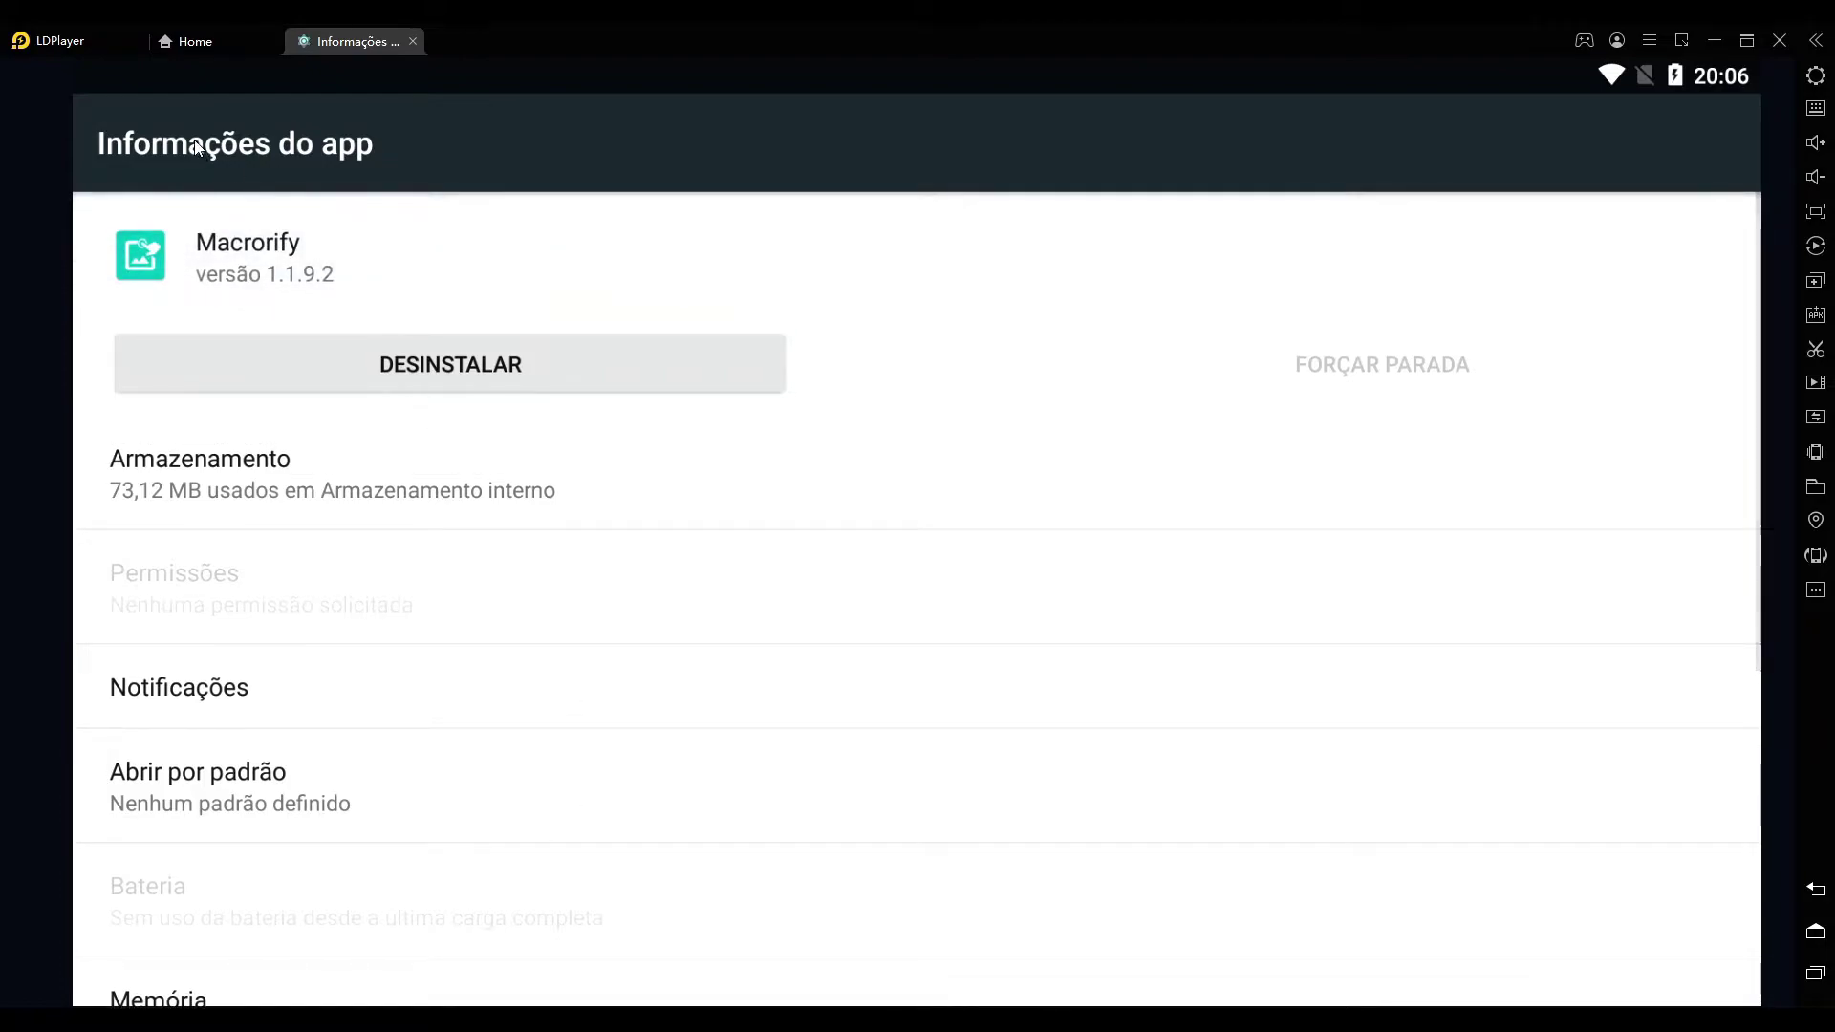
left_click(1816, 890)
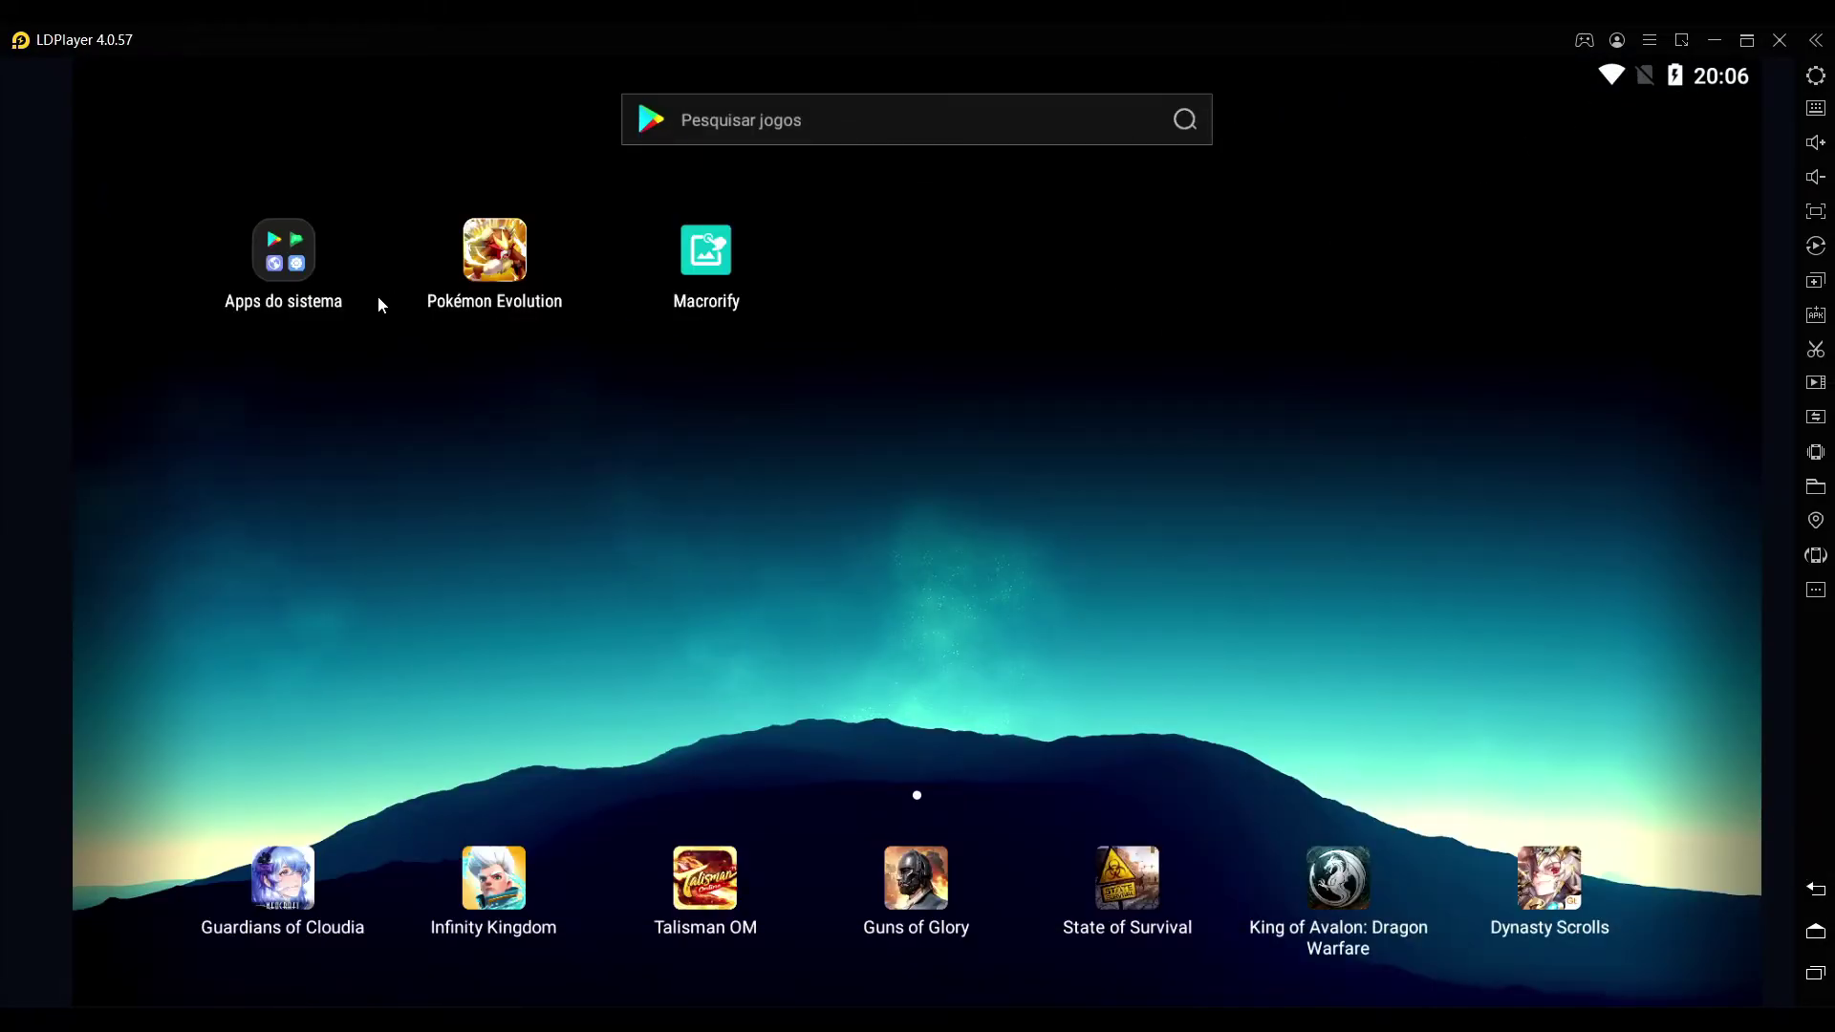
- Search the Android system settings for "otim" and open the "Otimização de bateria" page
left_click(284, 251)
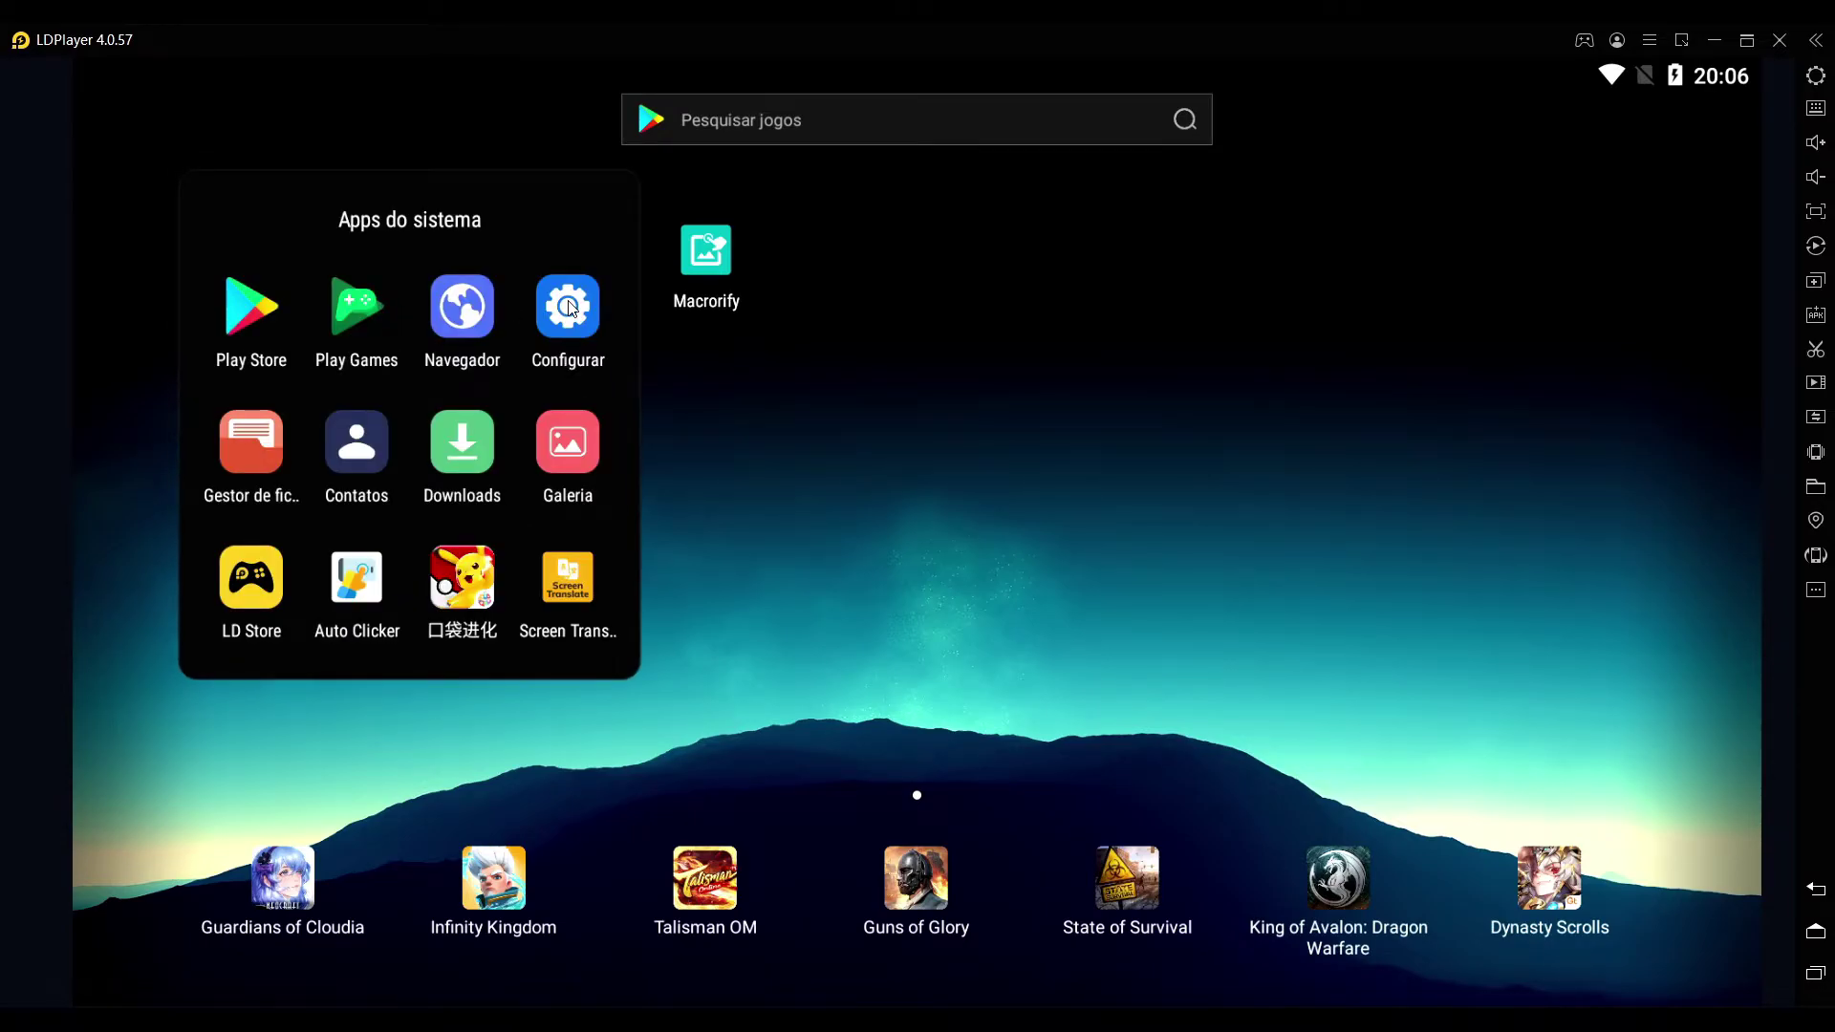
left_click(568, 306)
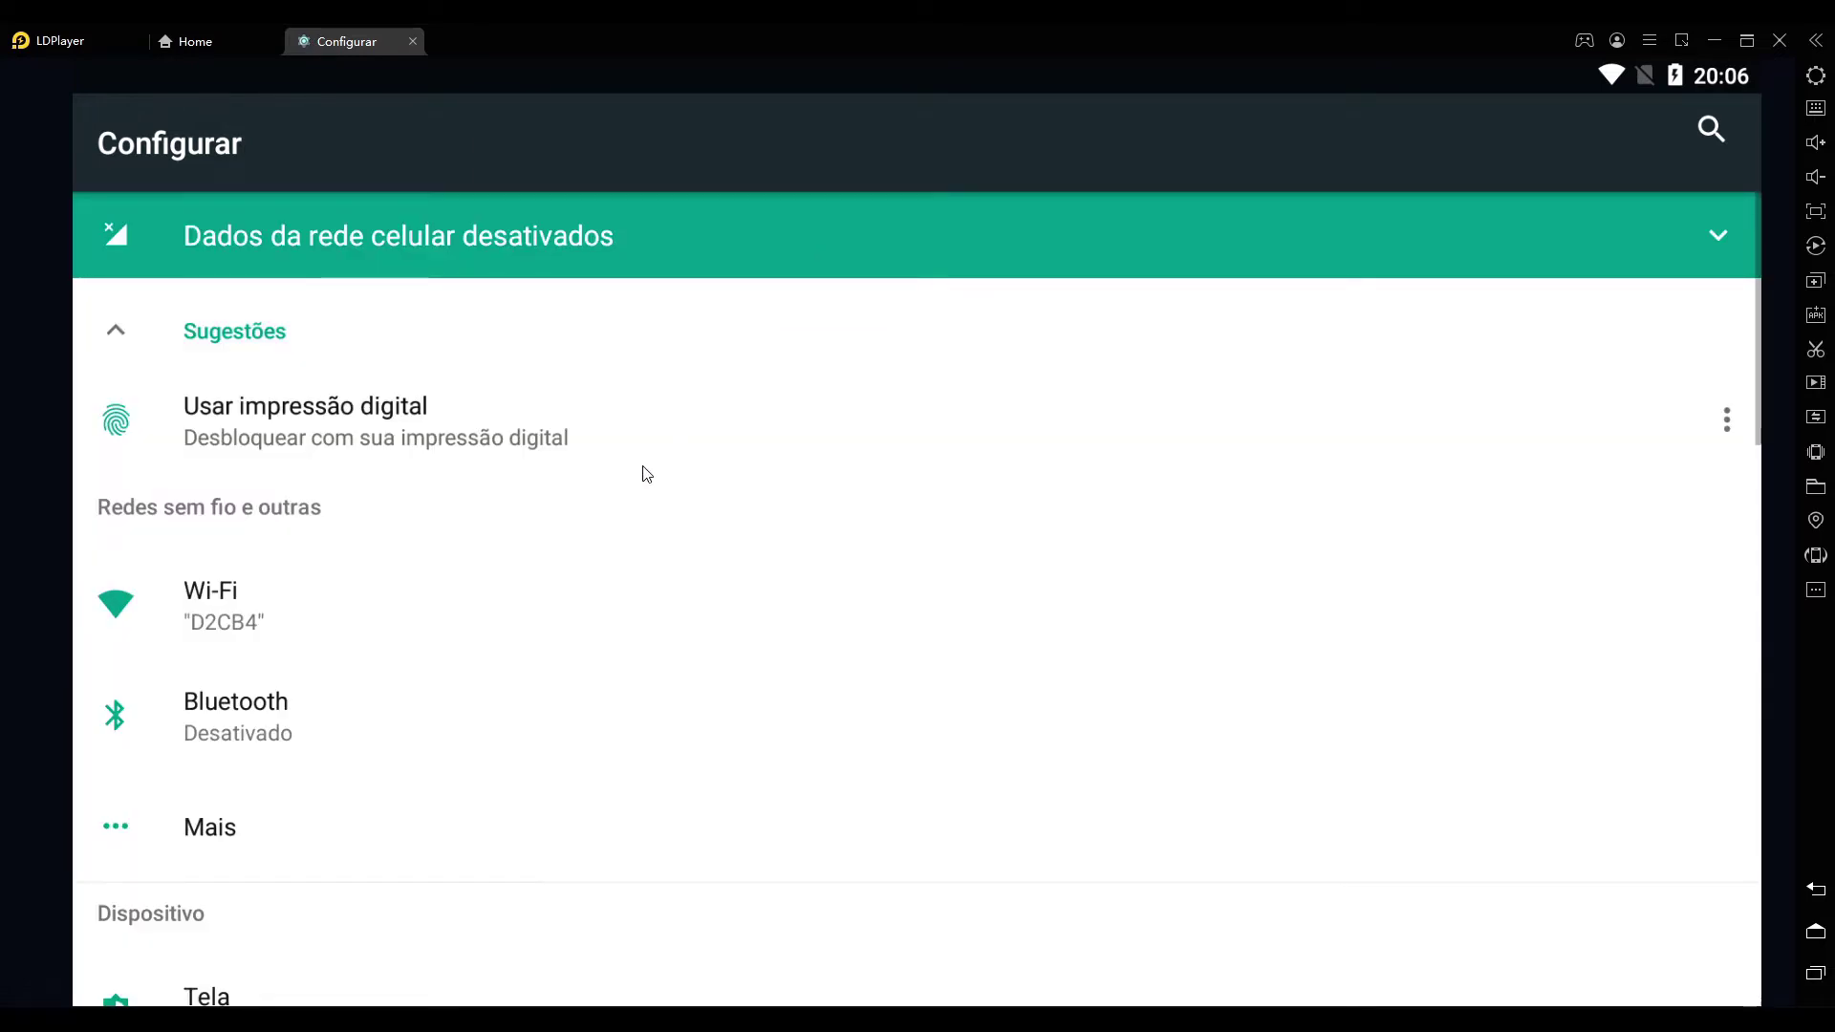
left_click_drag(545, 774, 545, 382)
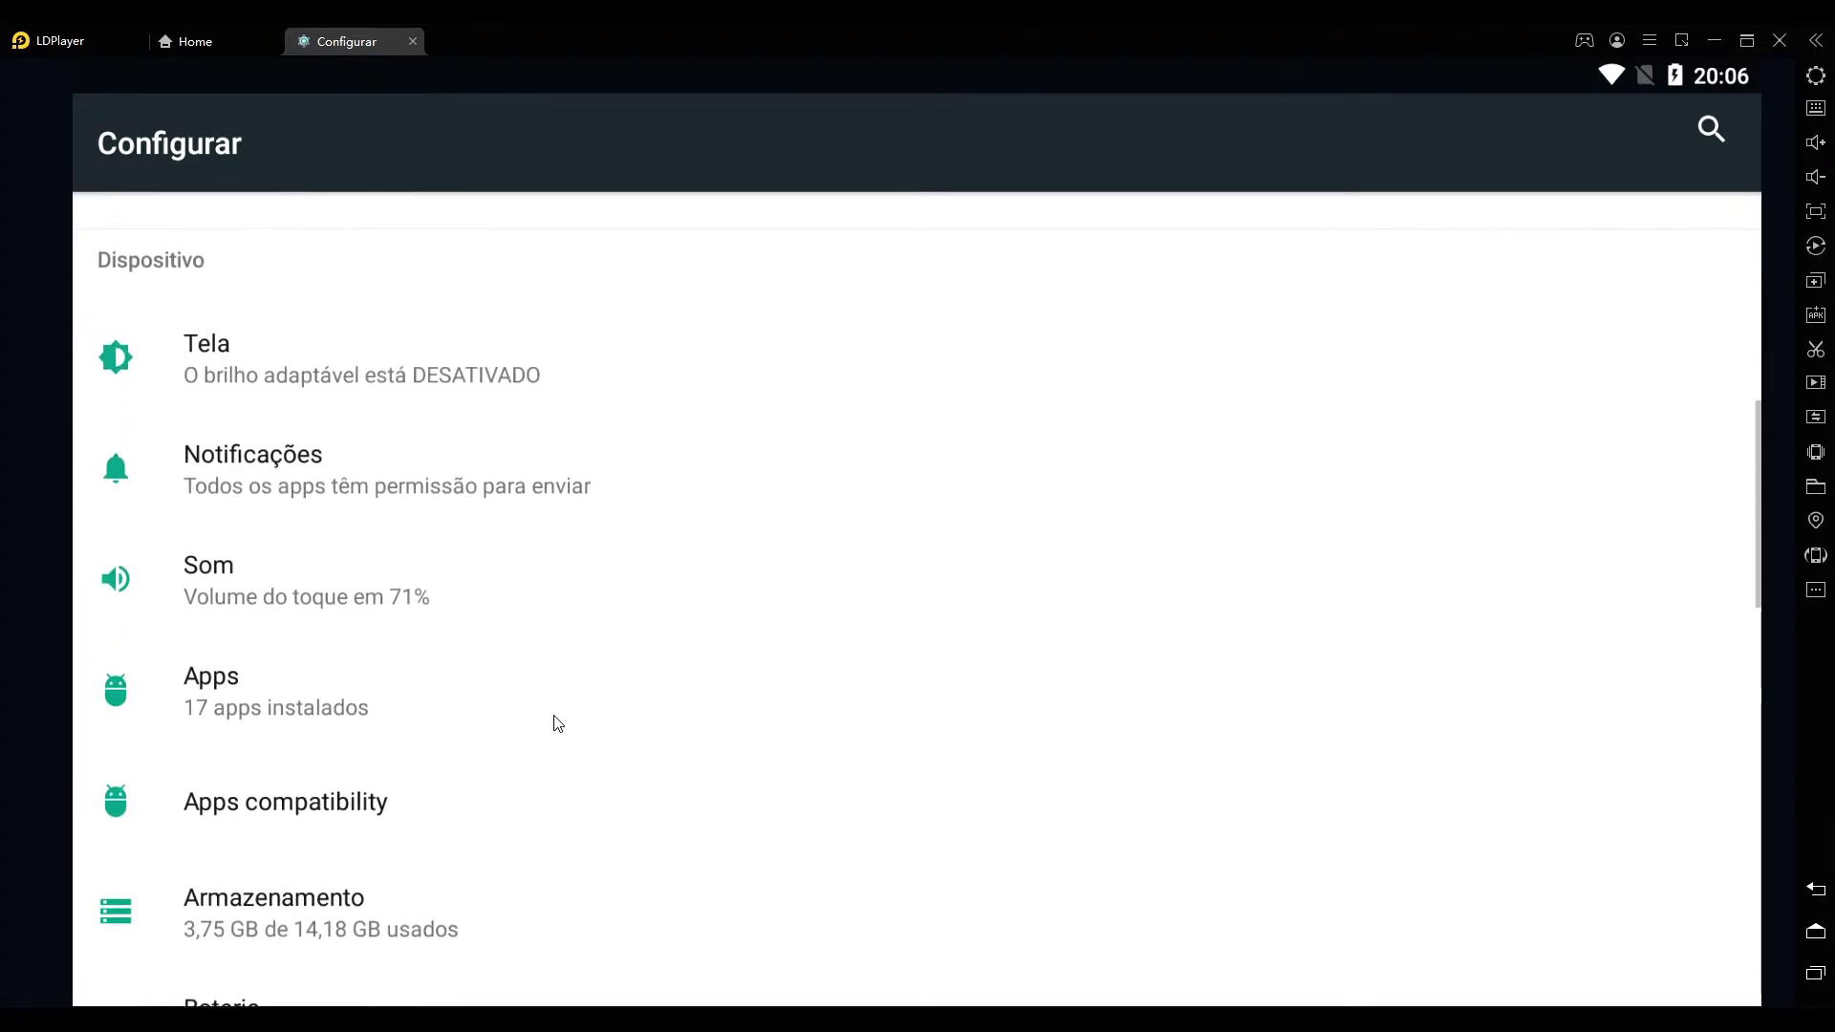
left_click_drag(557, 742, 906, 877)
left_click(1711, 129)
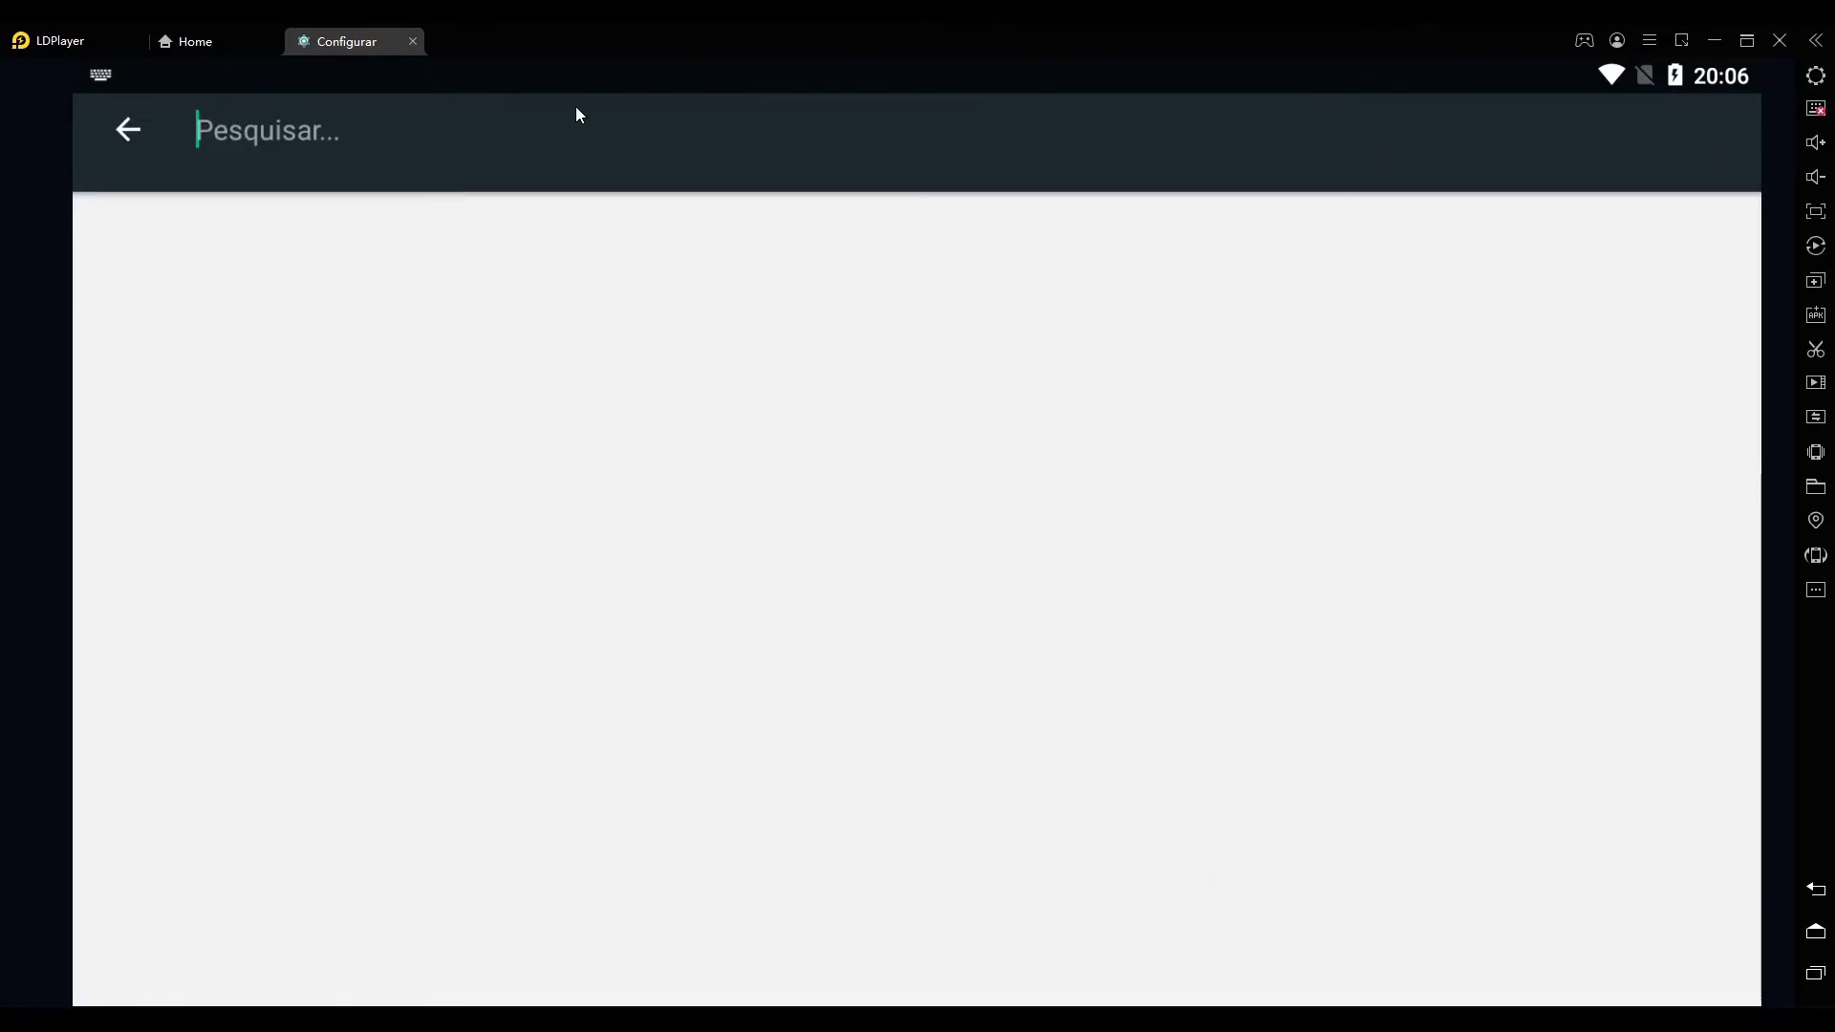
type("otim")
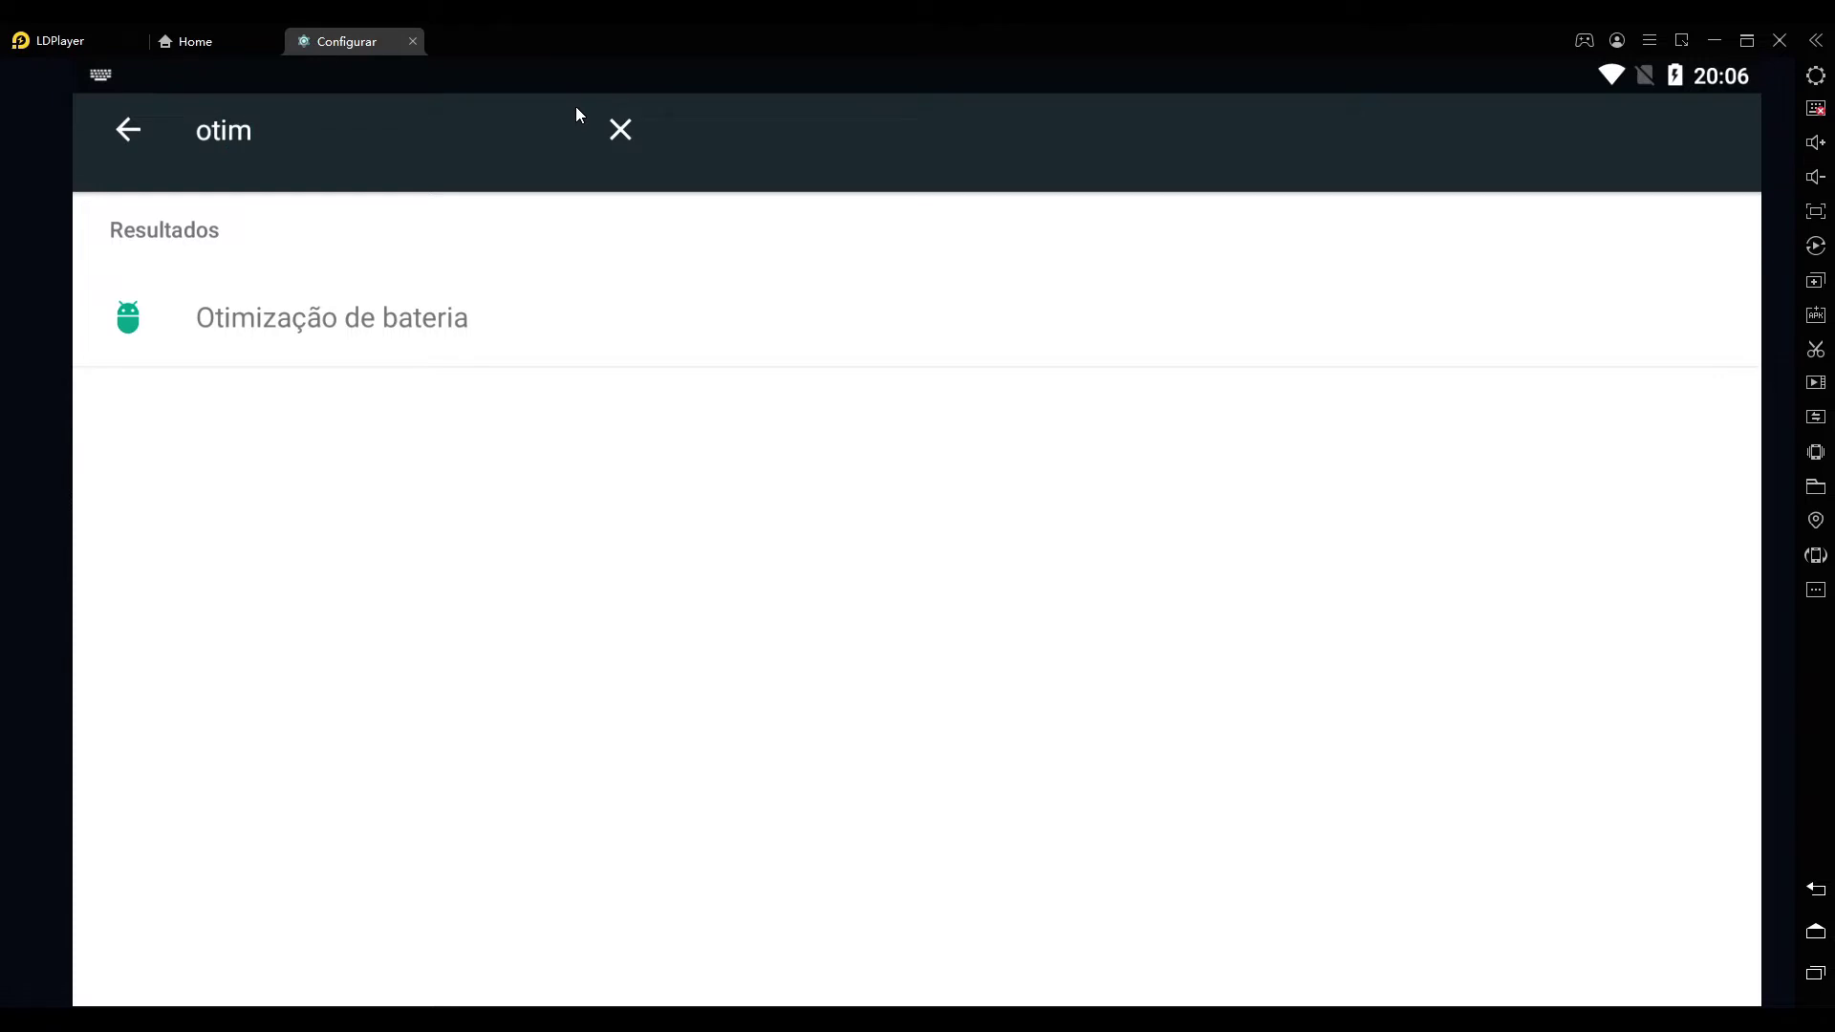
left_click(468, 311)
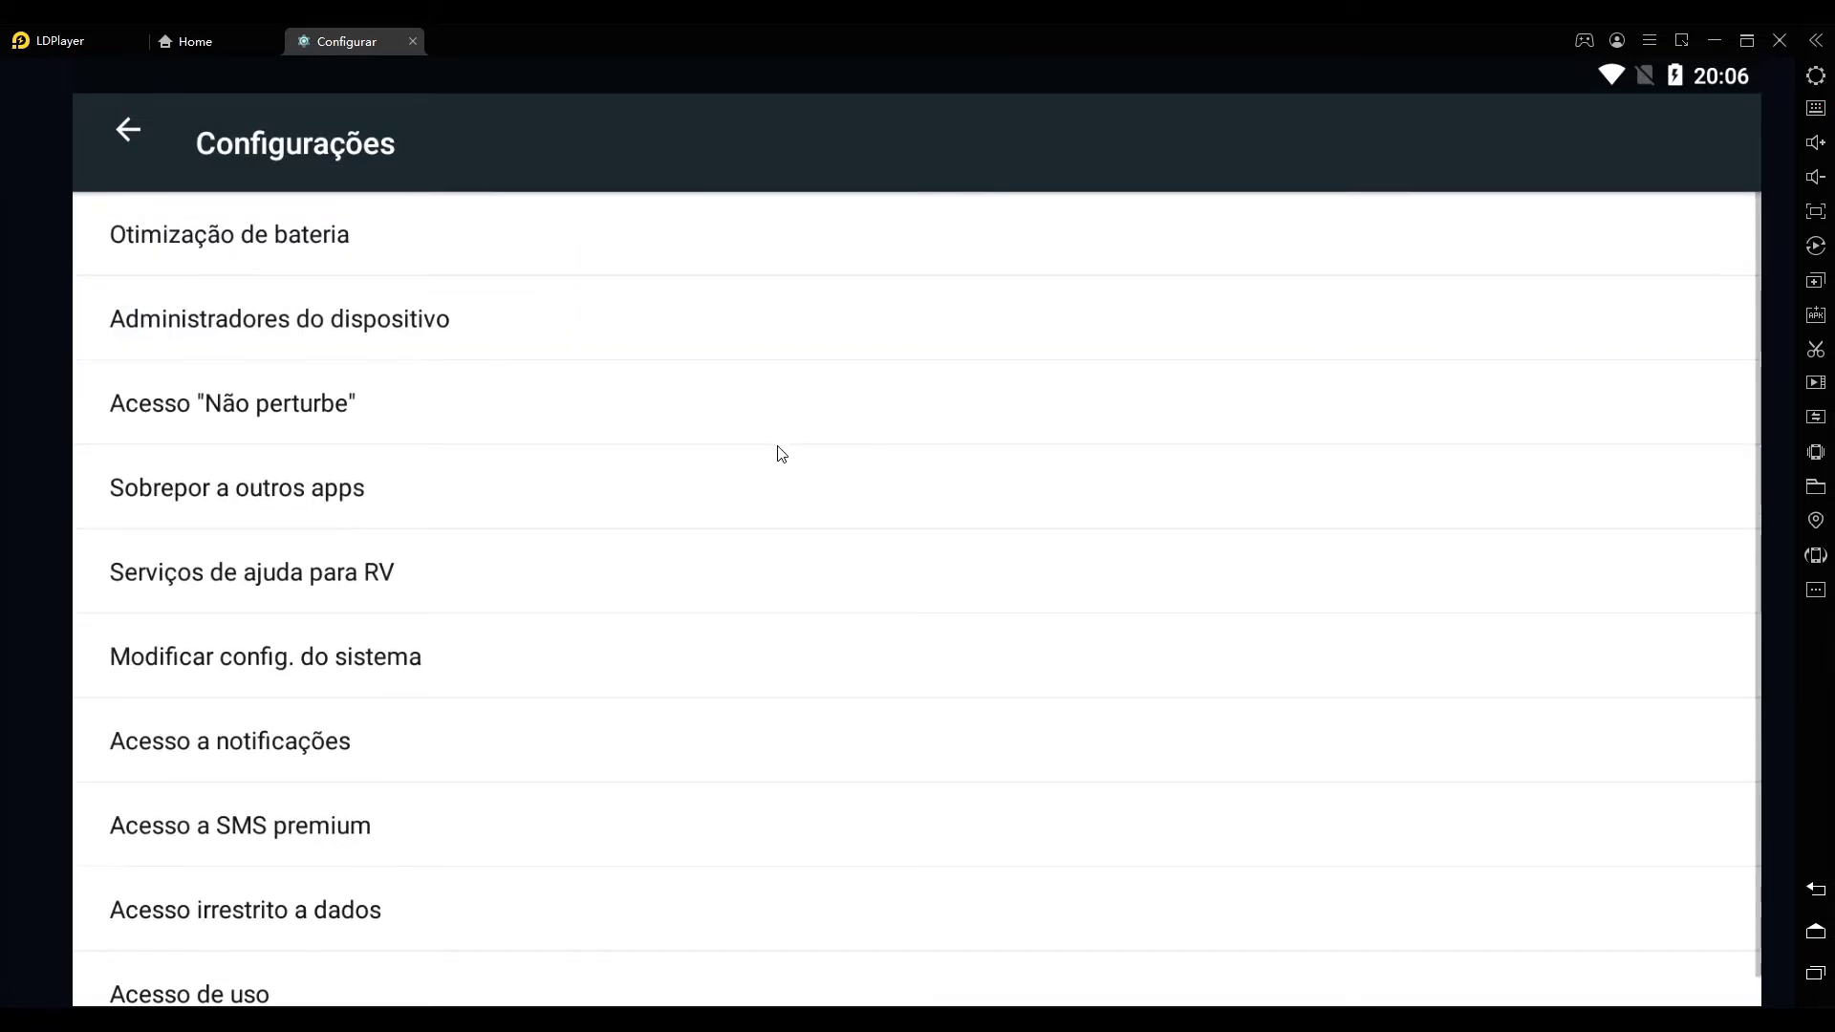
left_click(393, 256)
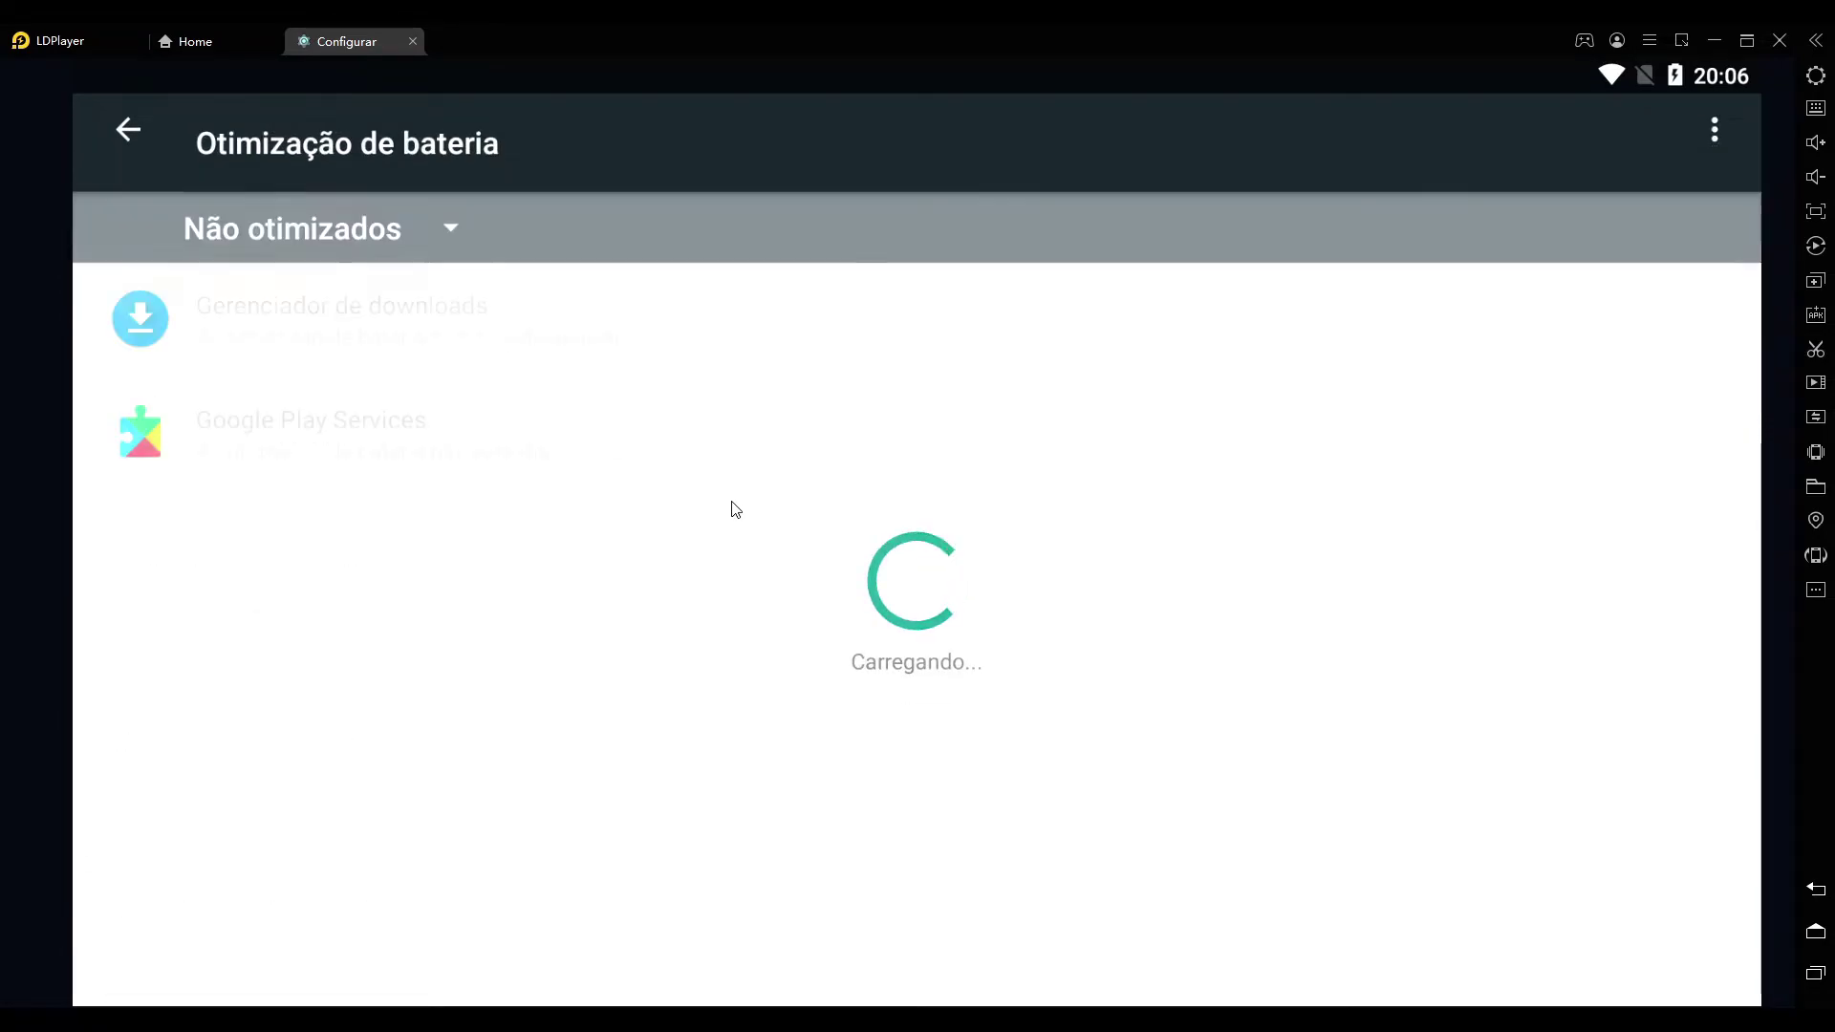
- Show "Todos os apps" in the battery optimization list and set Macrorify to "Não otimizar"
left_click(321, 230)
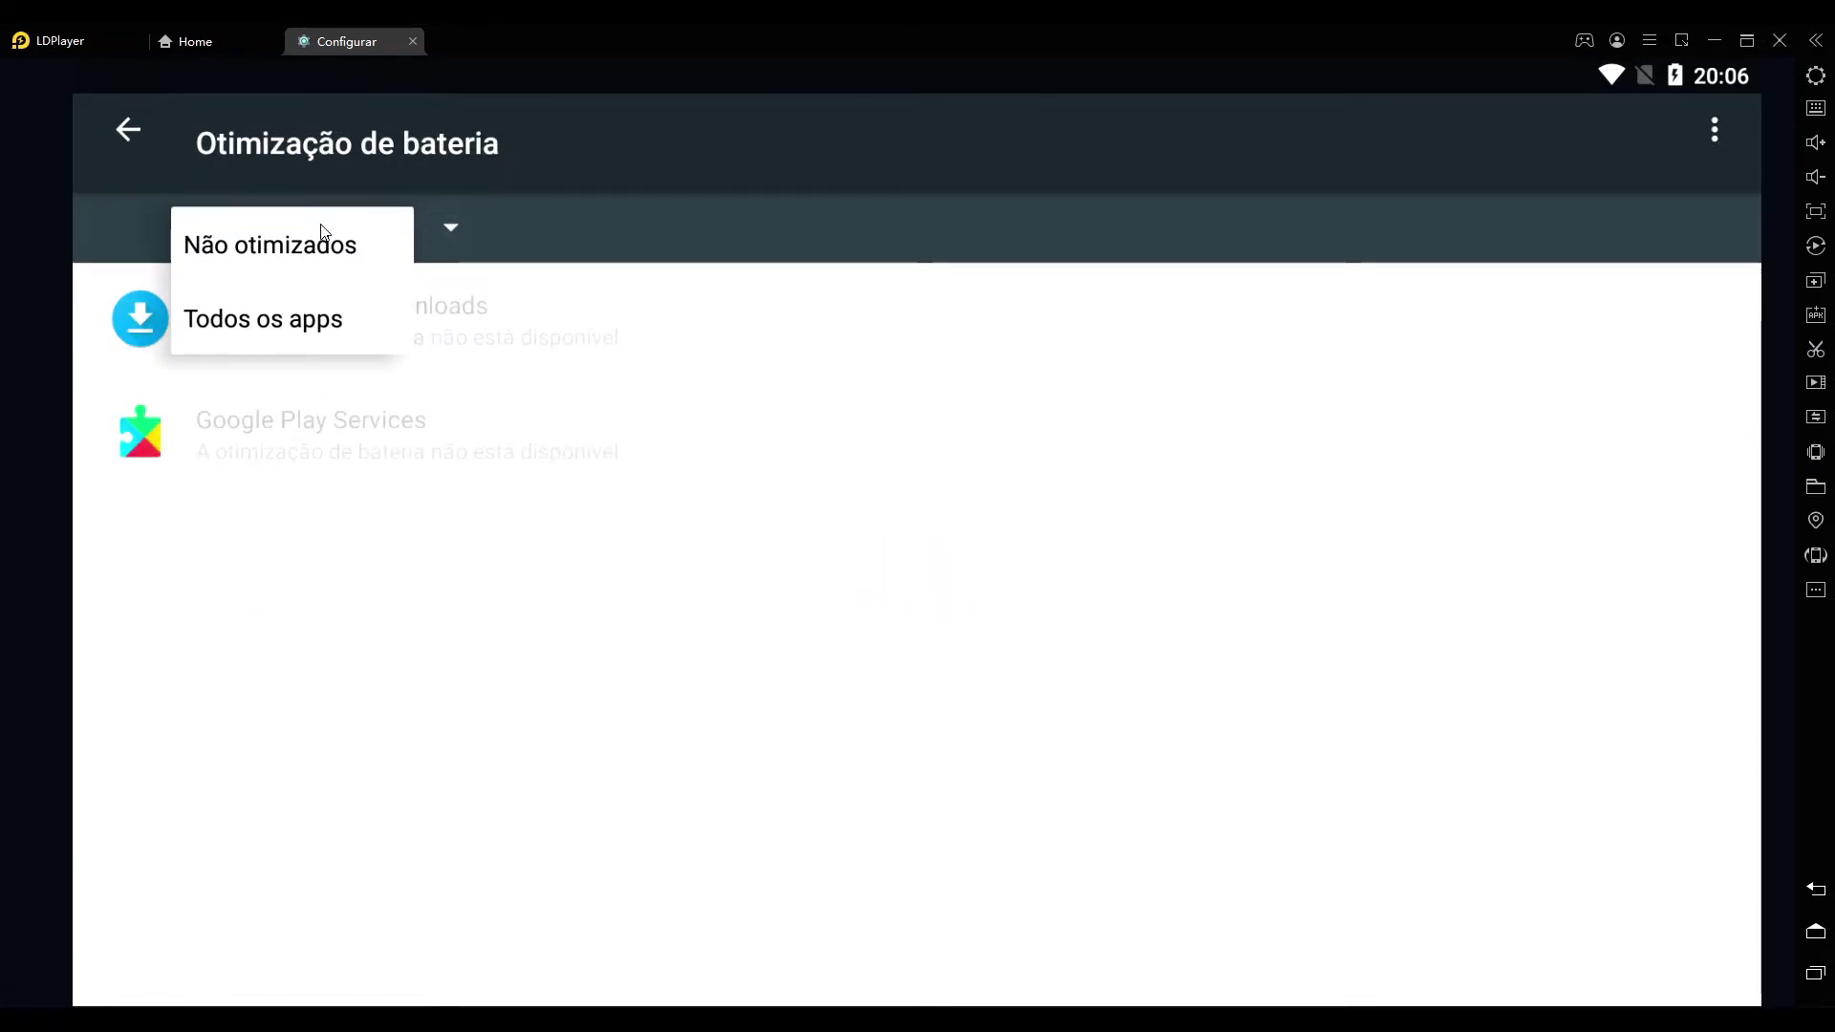
left_click(302, 318)
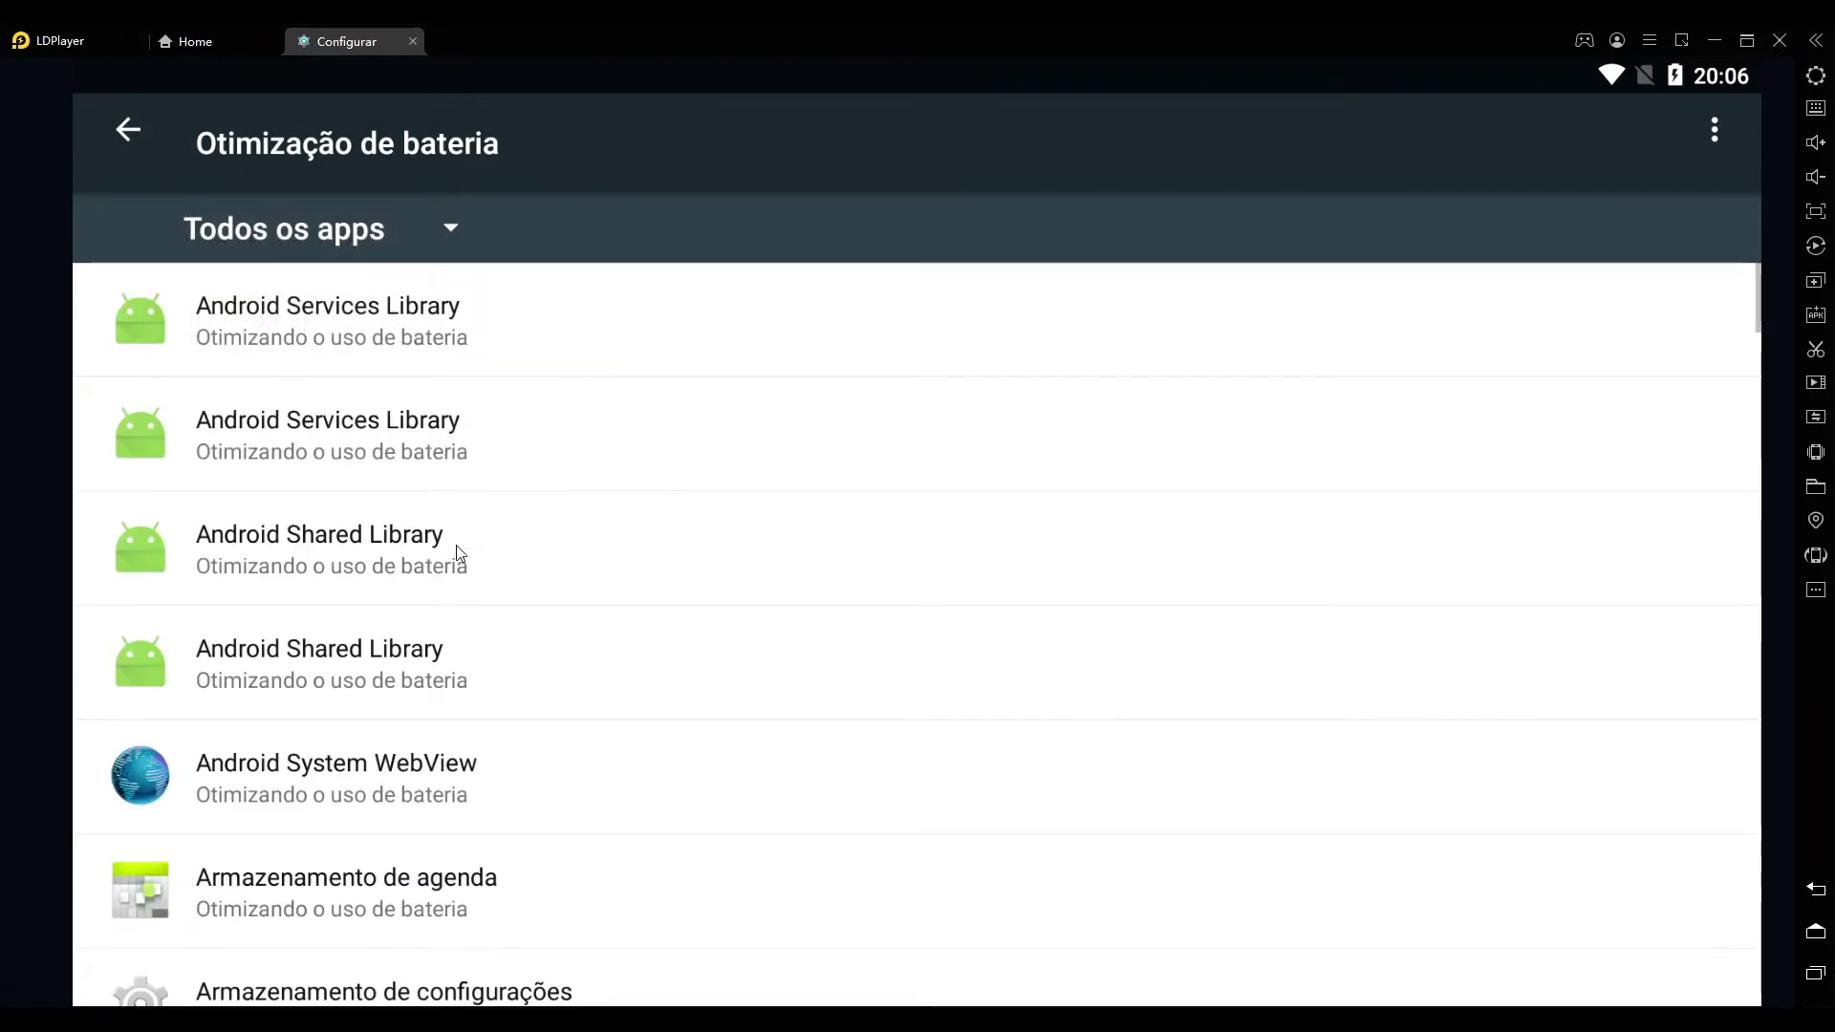
scroll(512, 892, "down", 10)
scroll(524, 396, "down", 15)
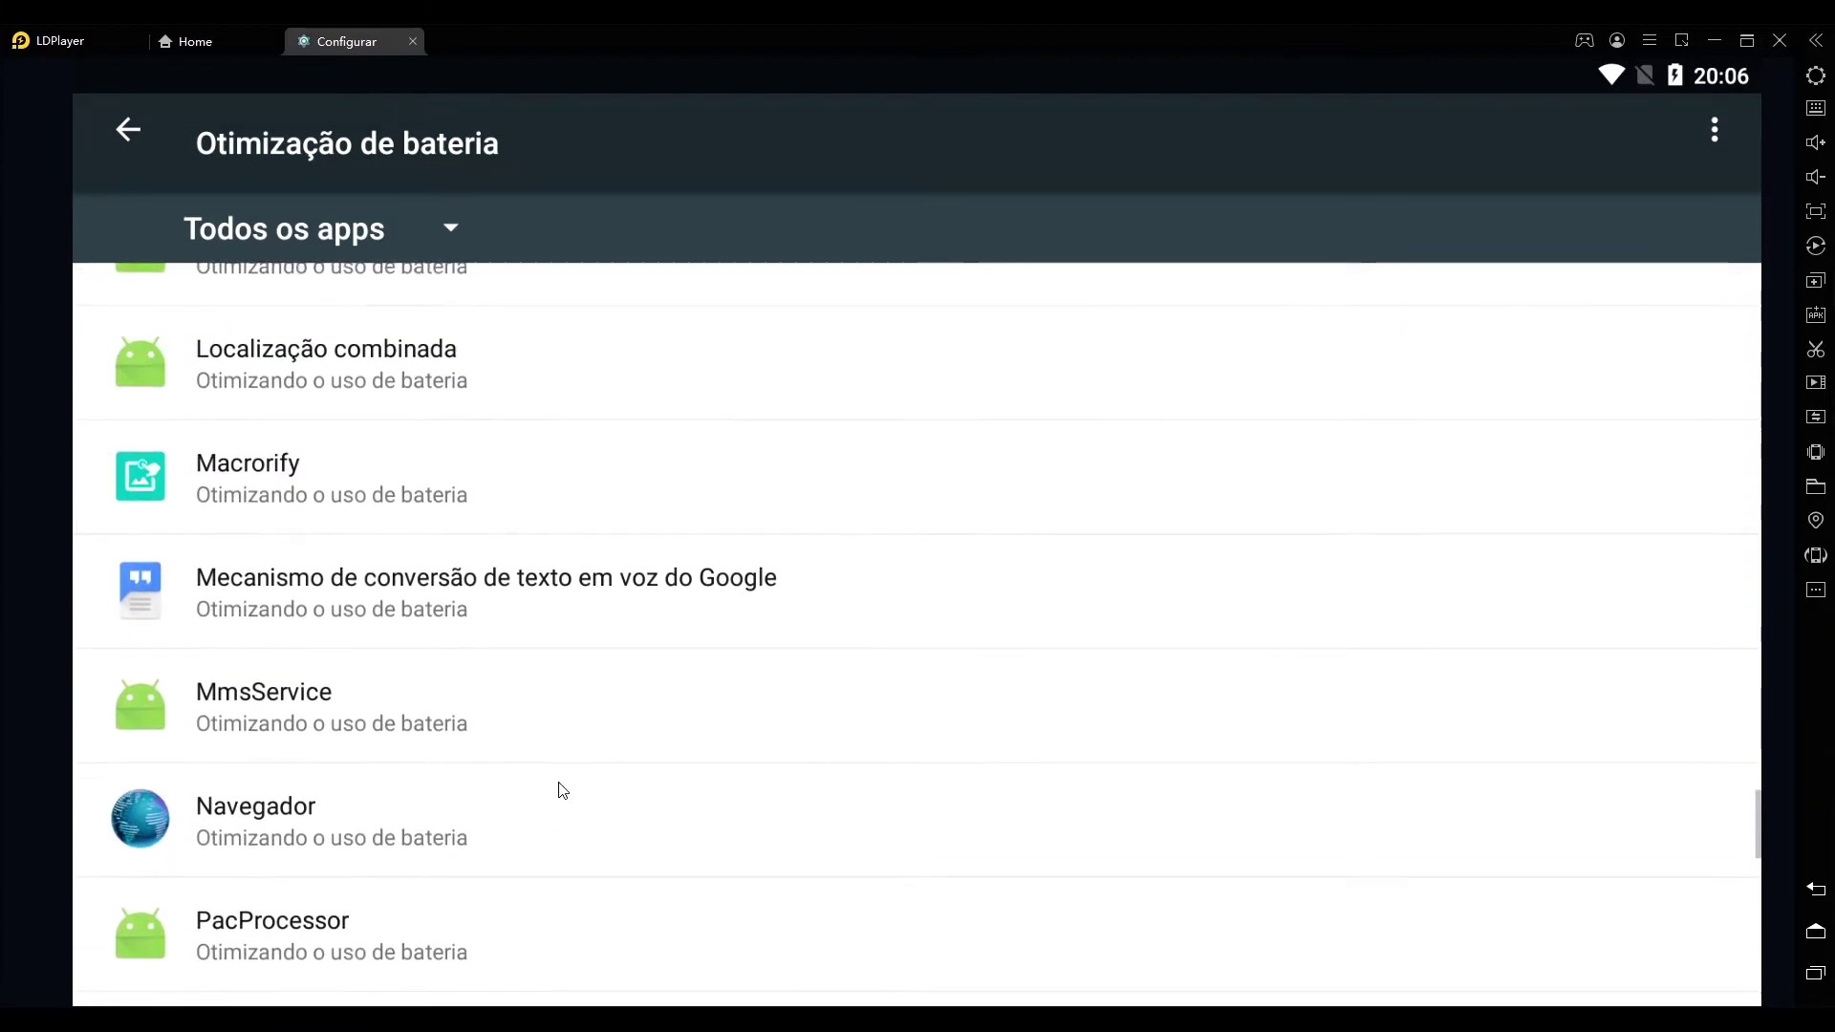
left_click(399, 516)
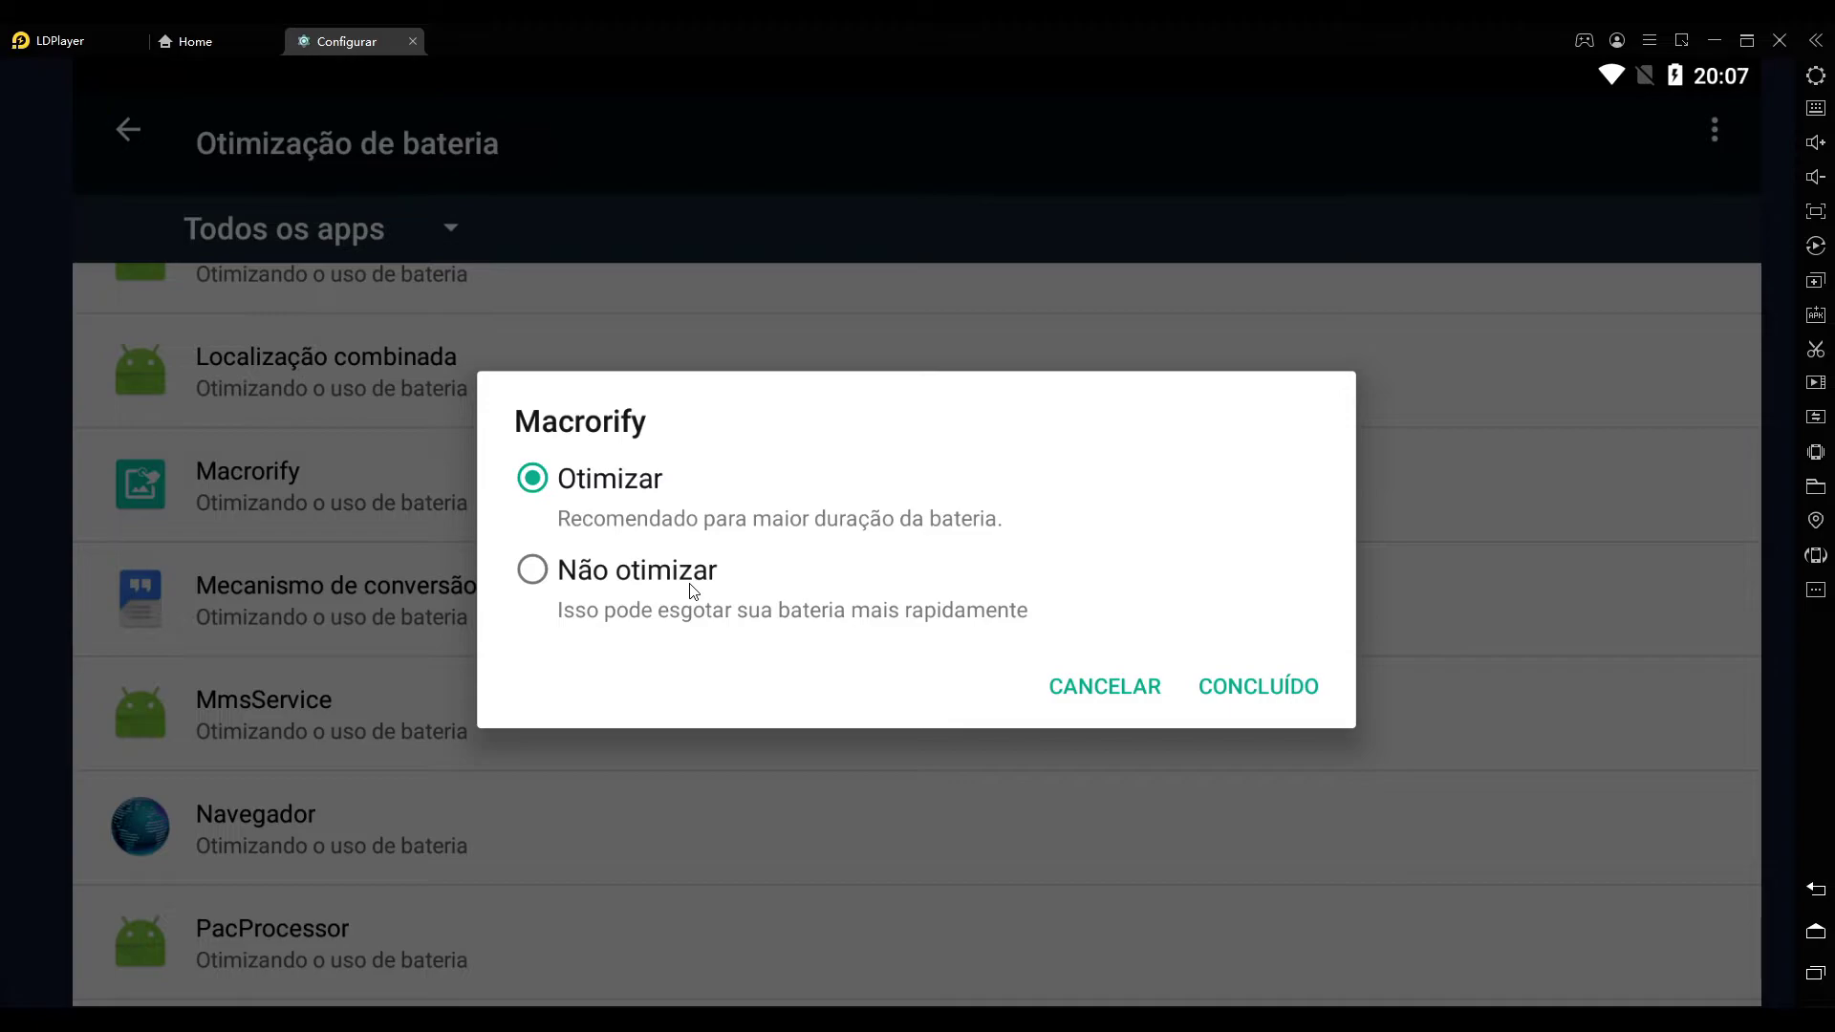
left_click(578, 572)
left_click(1224, 690)
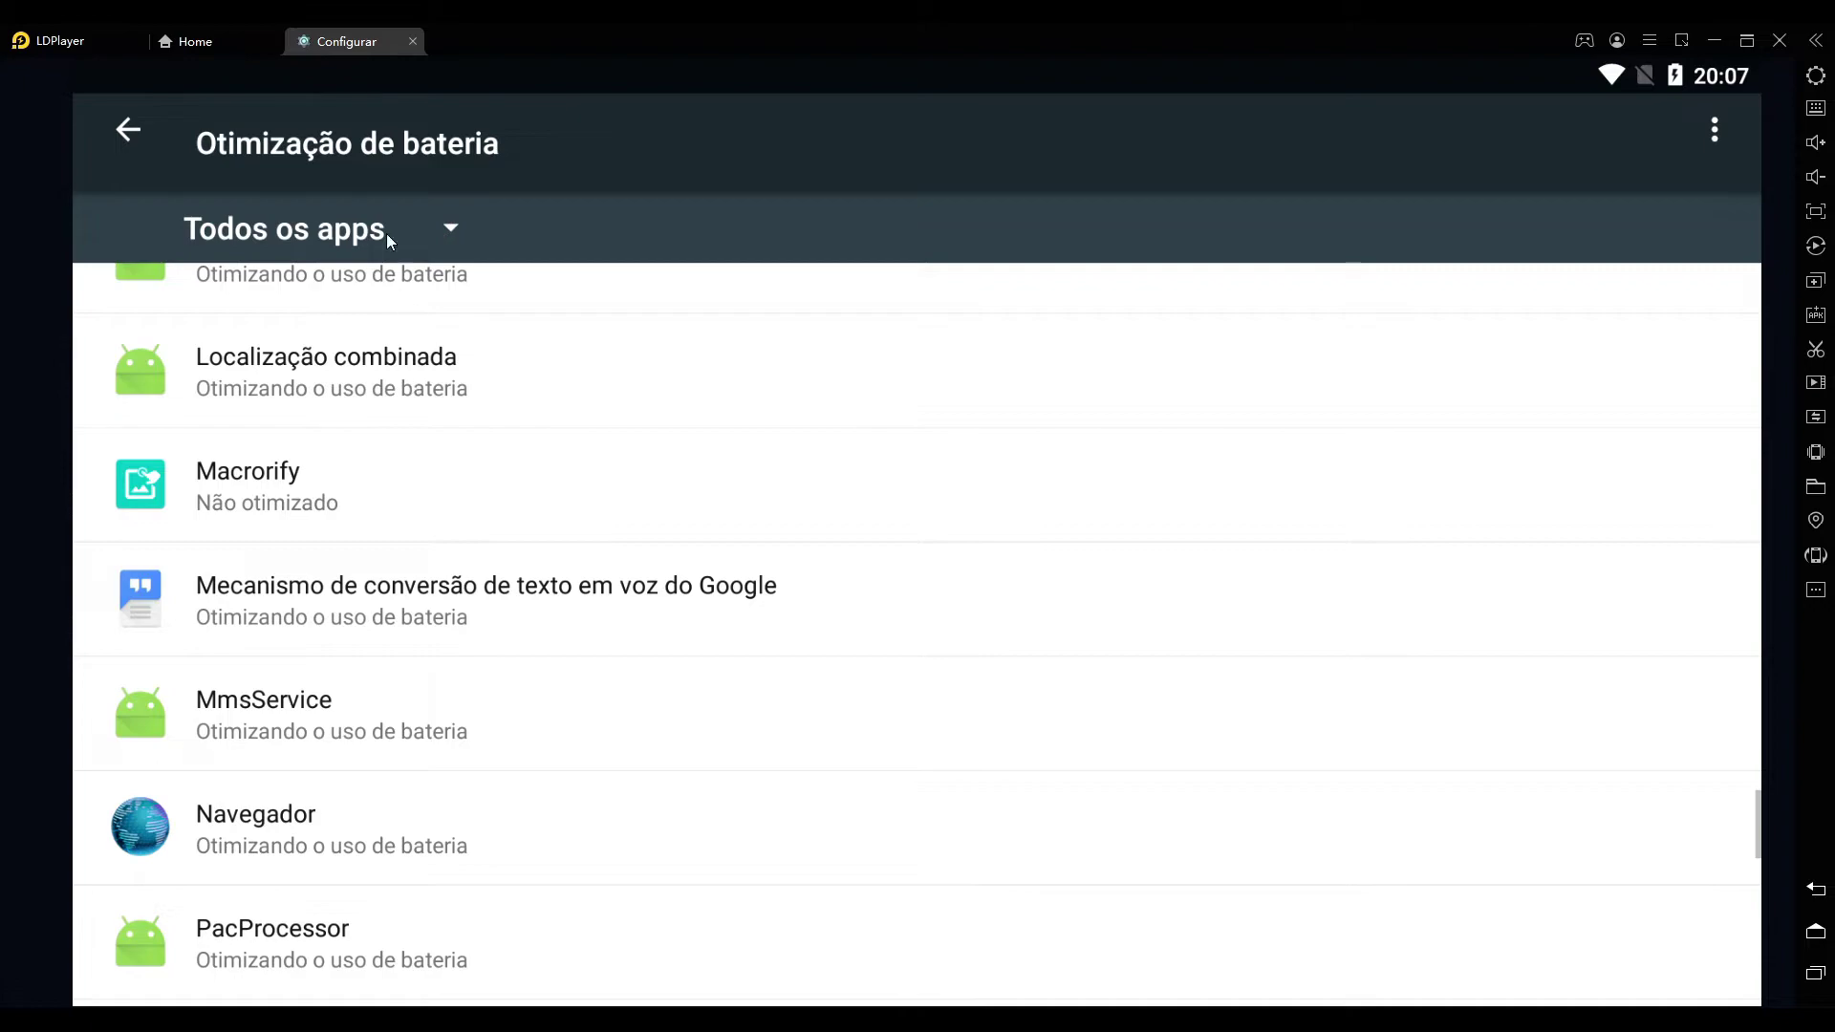
- Close the Android settings and view Macrorify's app info from the home screen
left_click(412, 41)
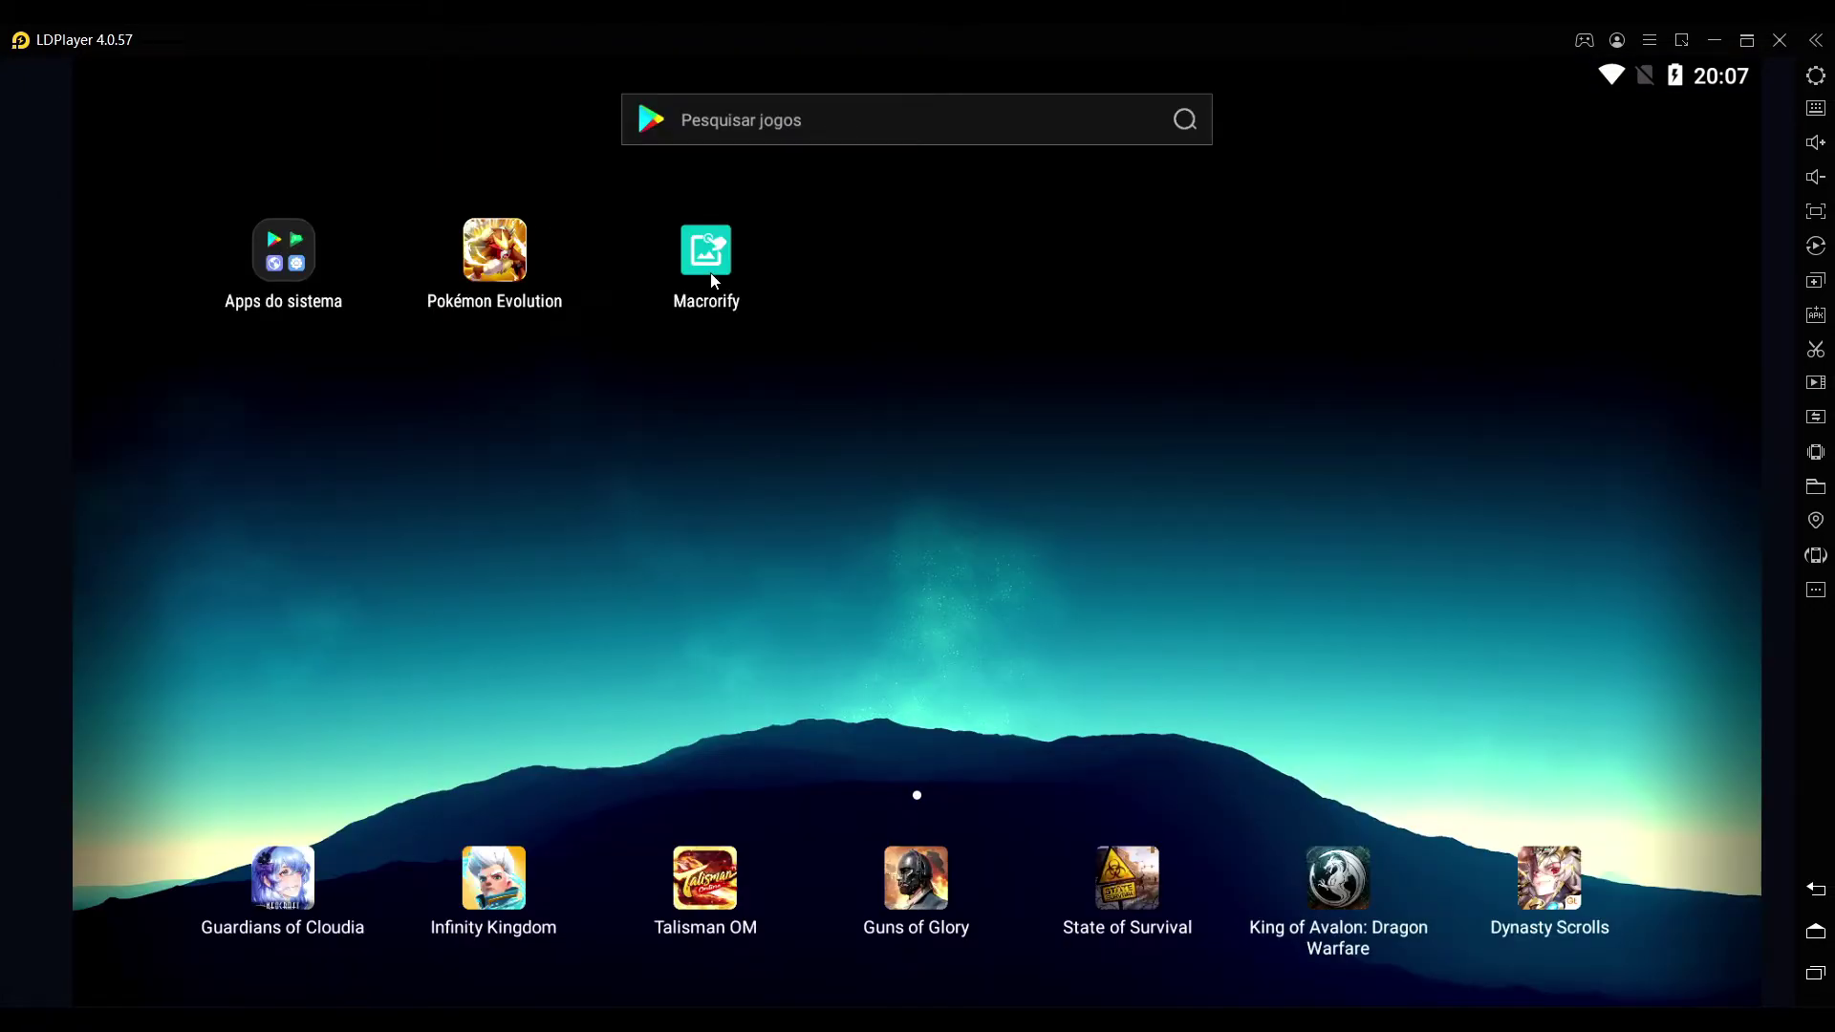
left_click_drag(709, 242, 107, 327)
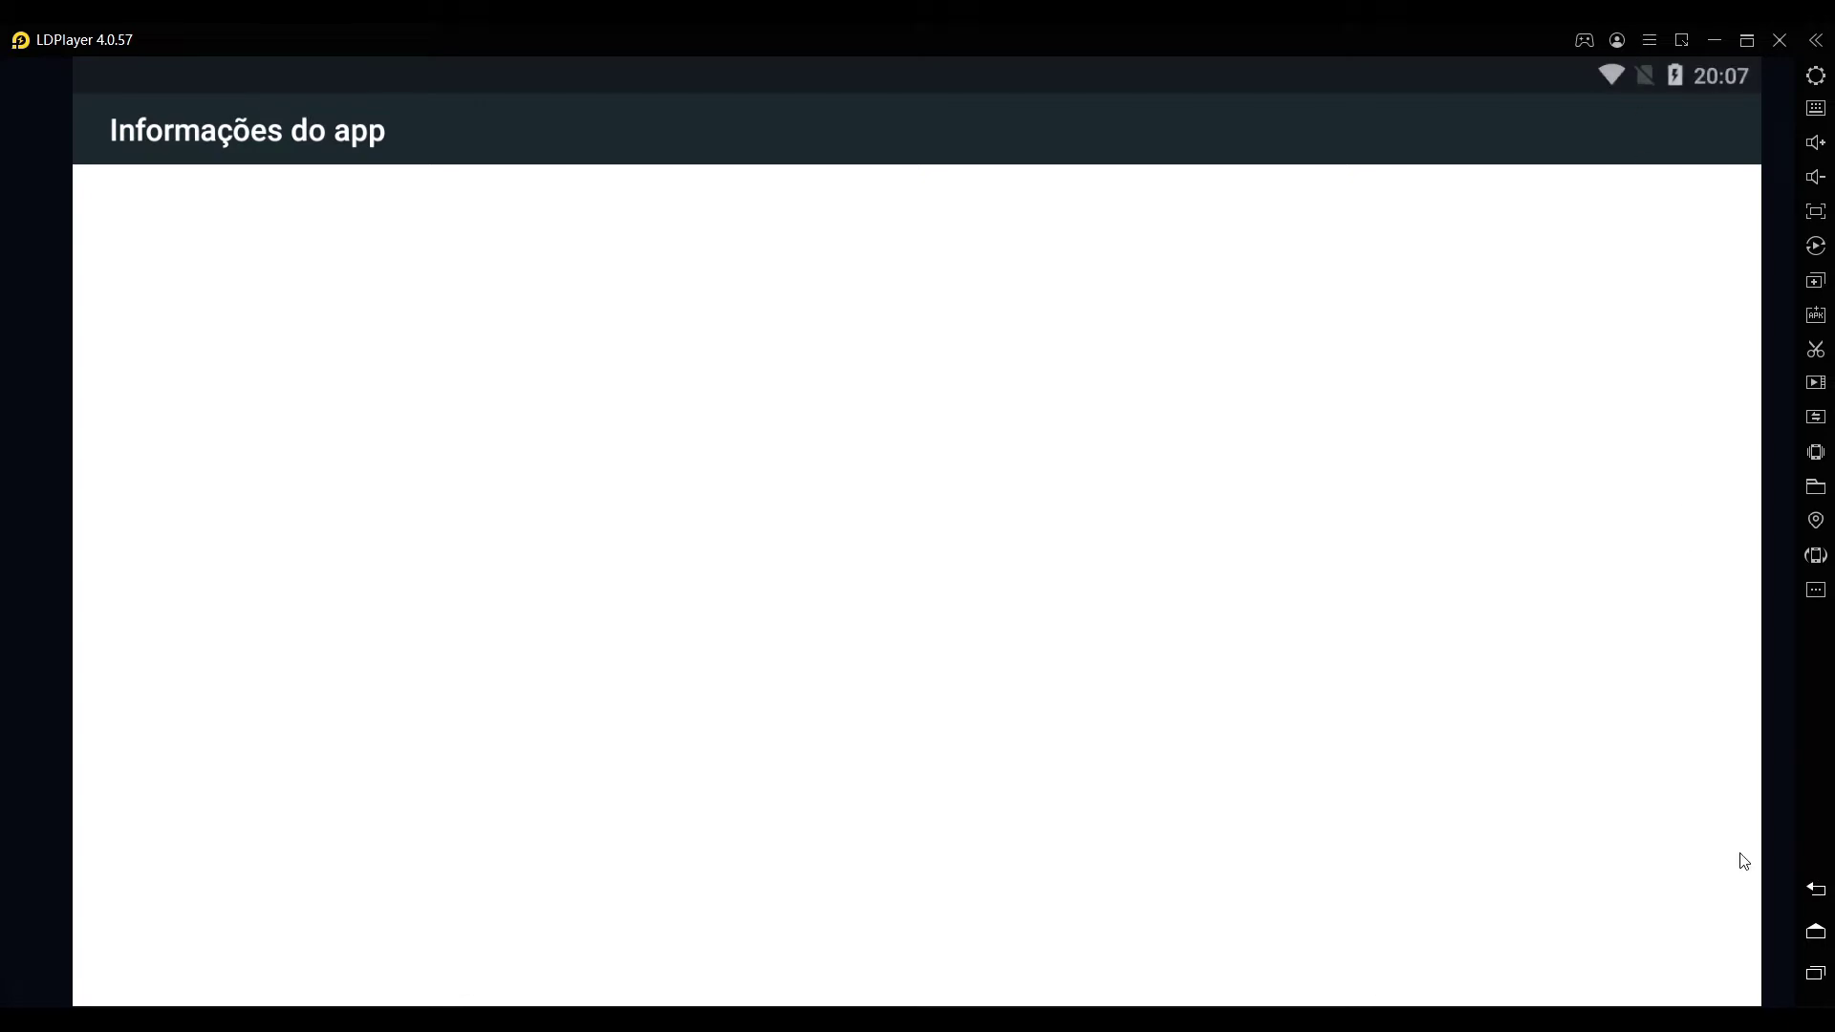
left_click(1813, 892)
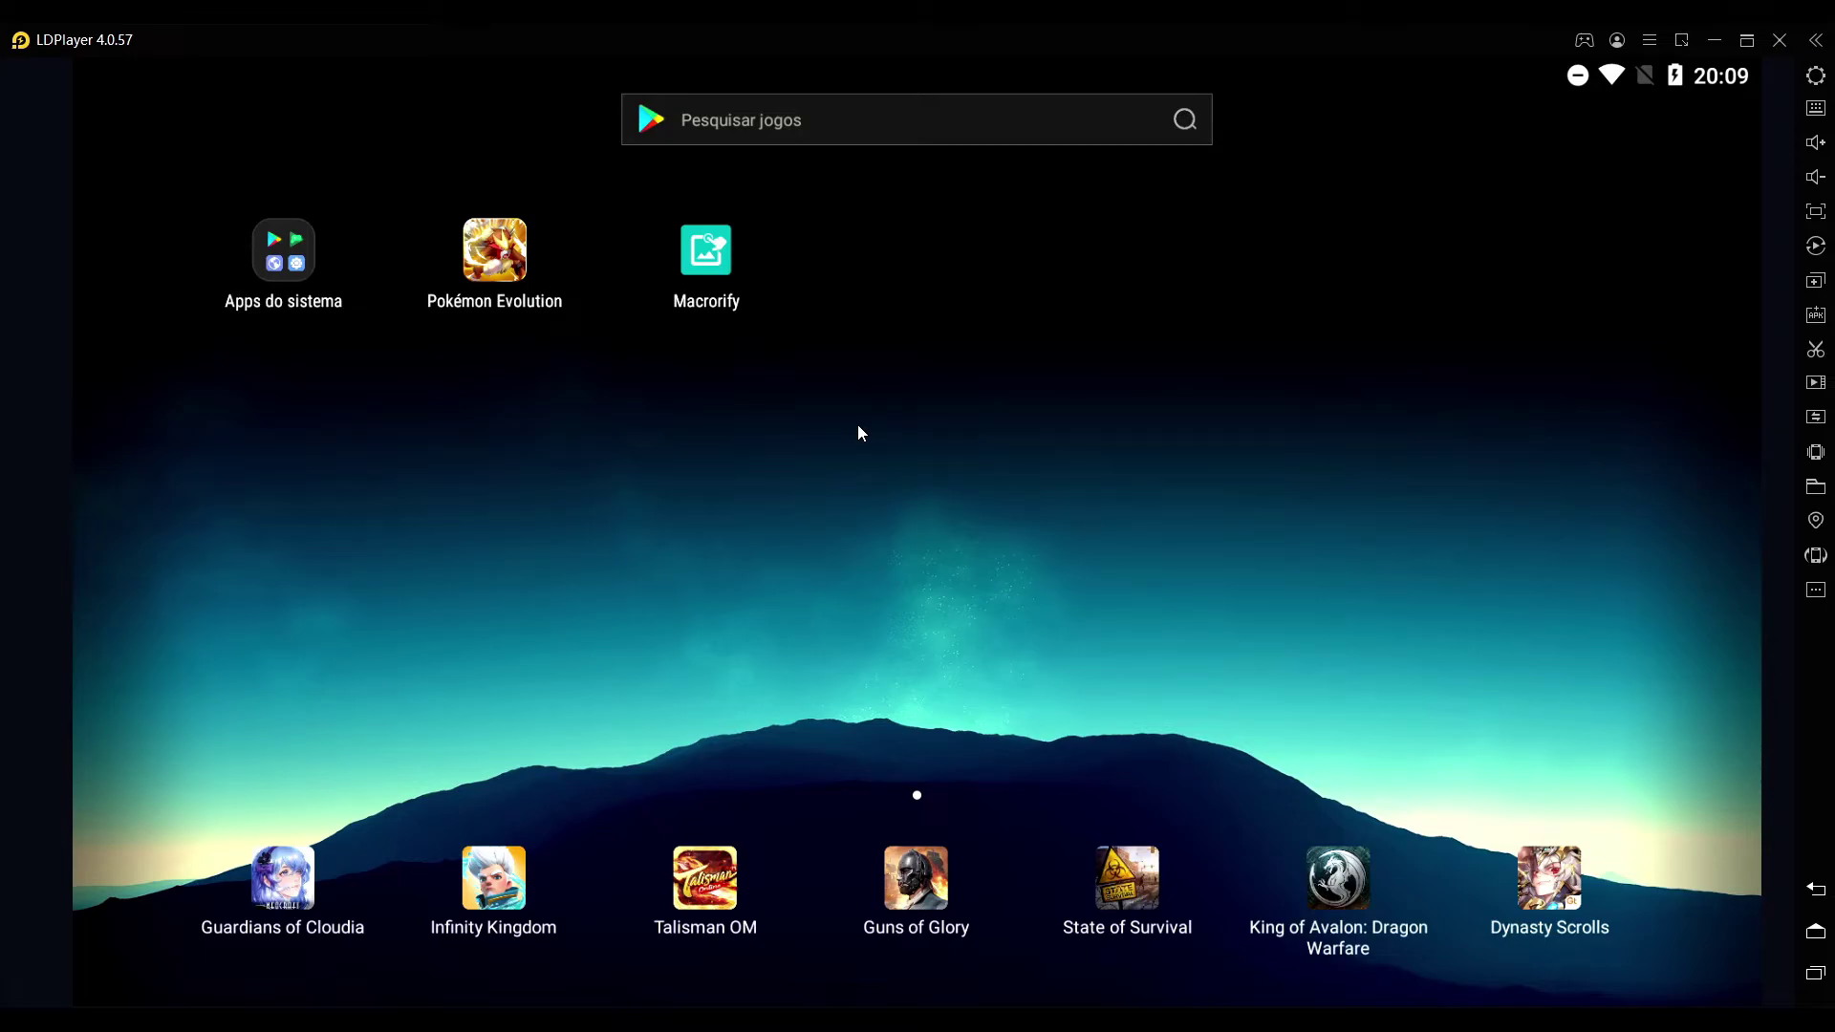
- Launch Macrorify, open its service requirements and turn its accessibility service back on for touch capability
left_click(720, 258)
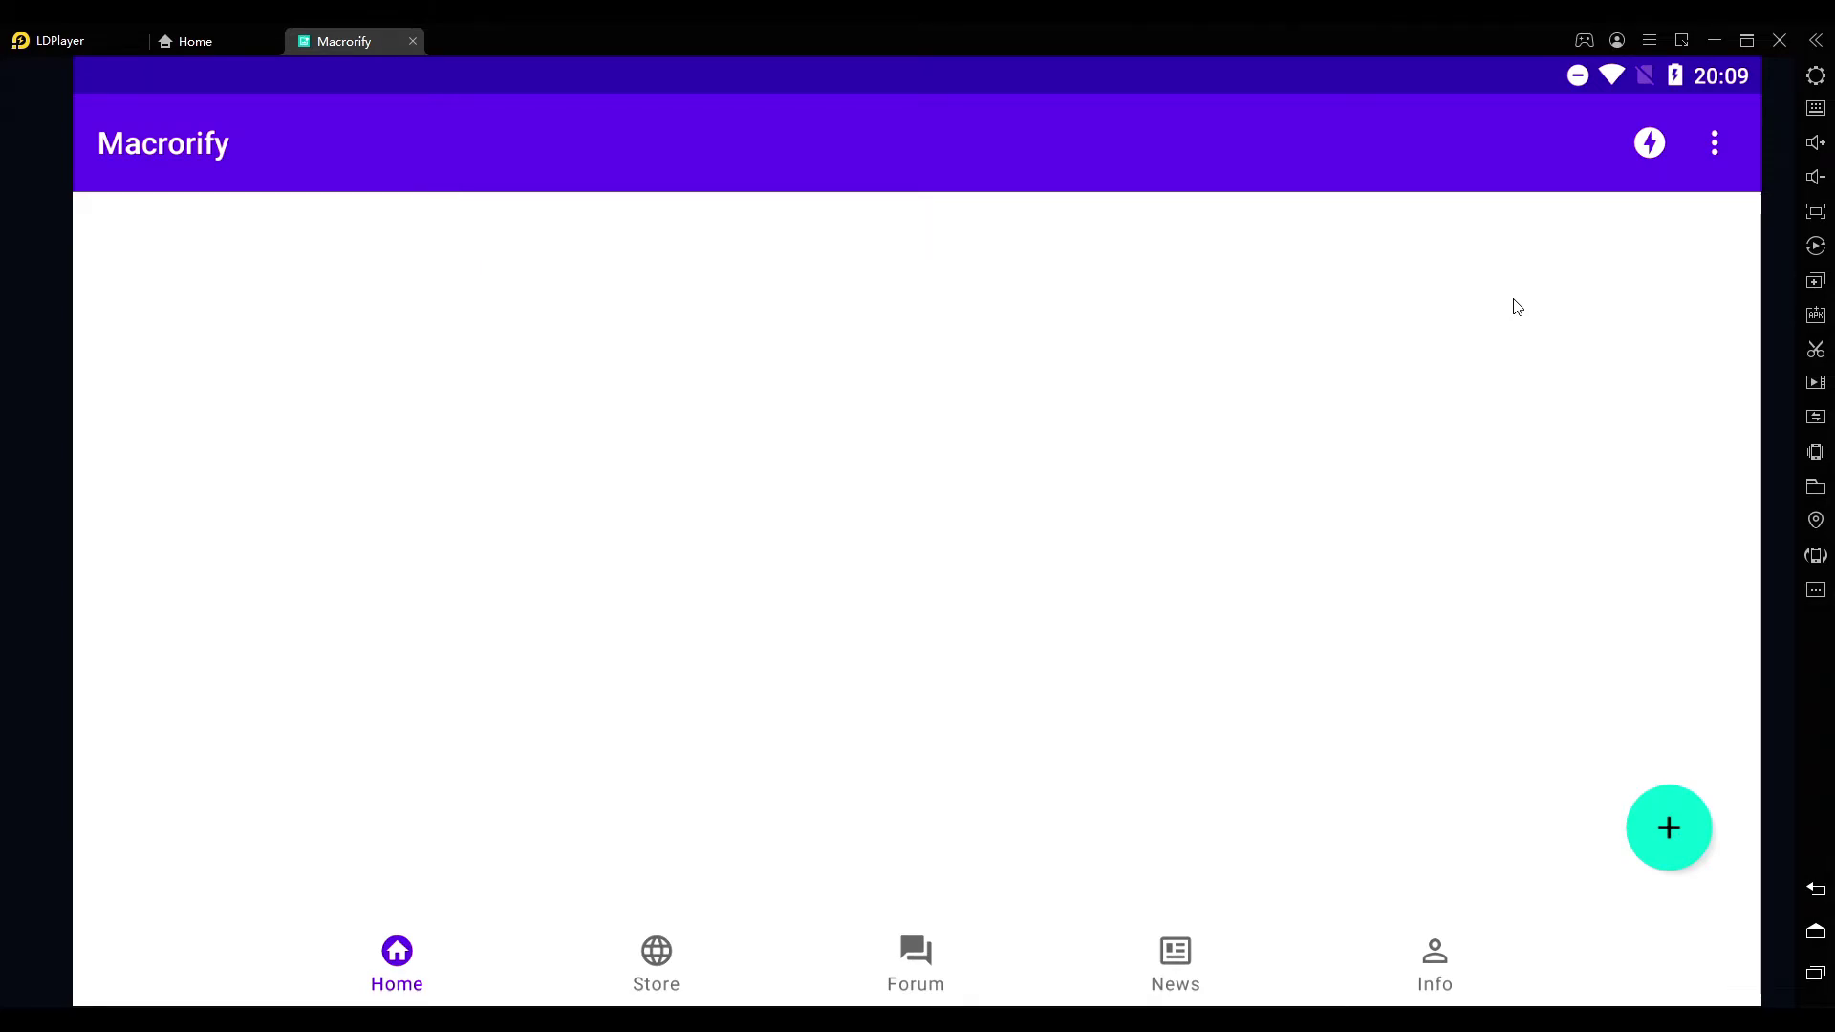
left_click(1646, 145)
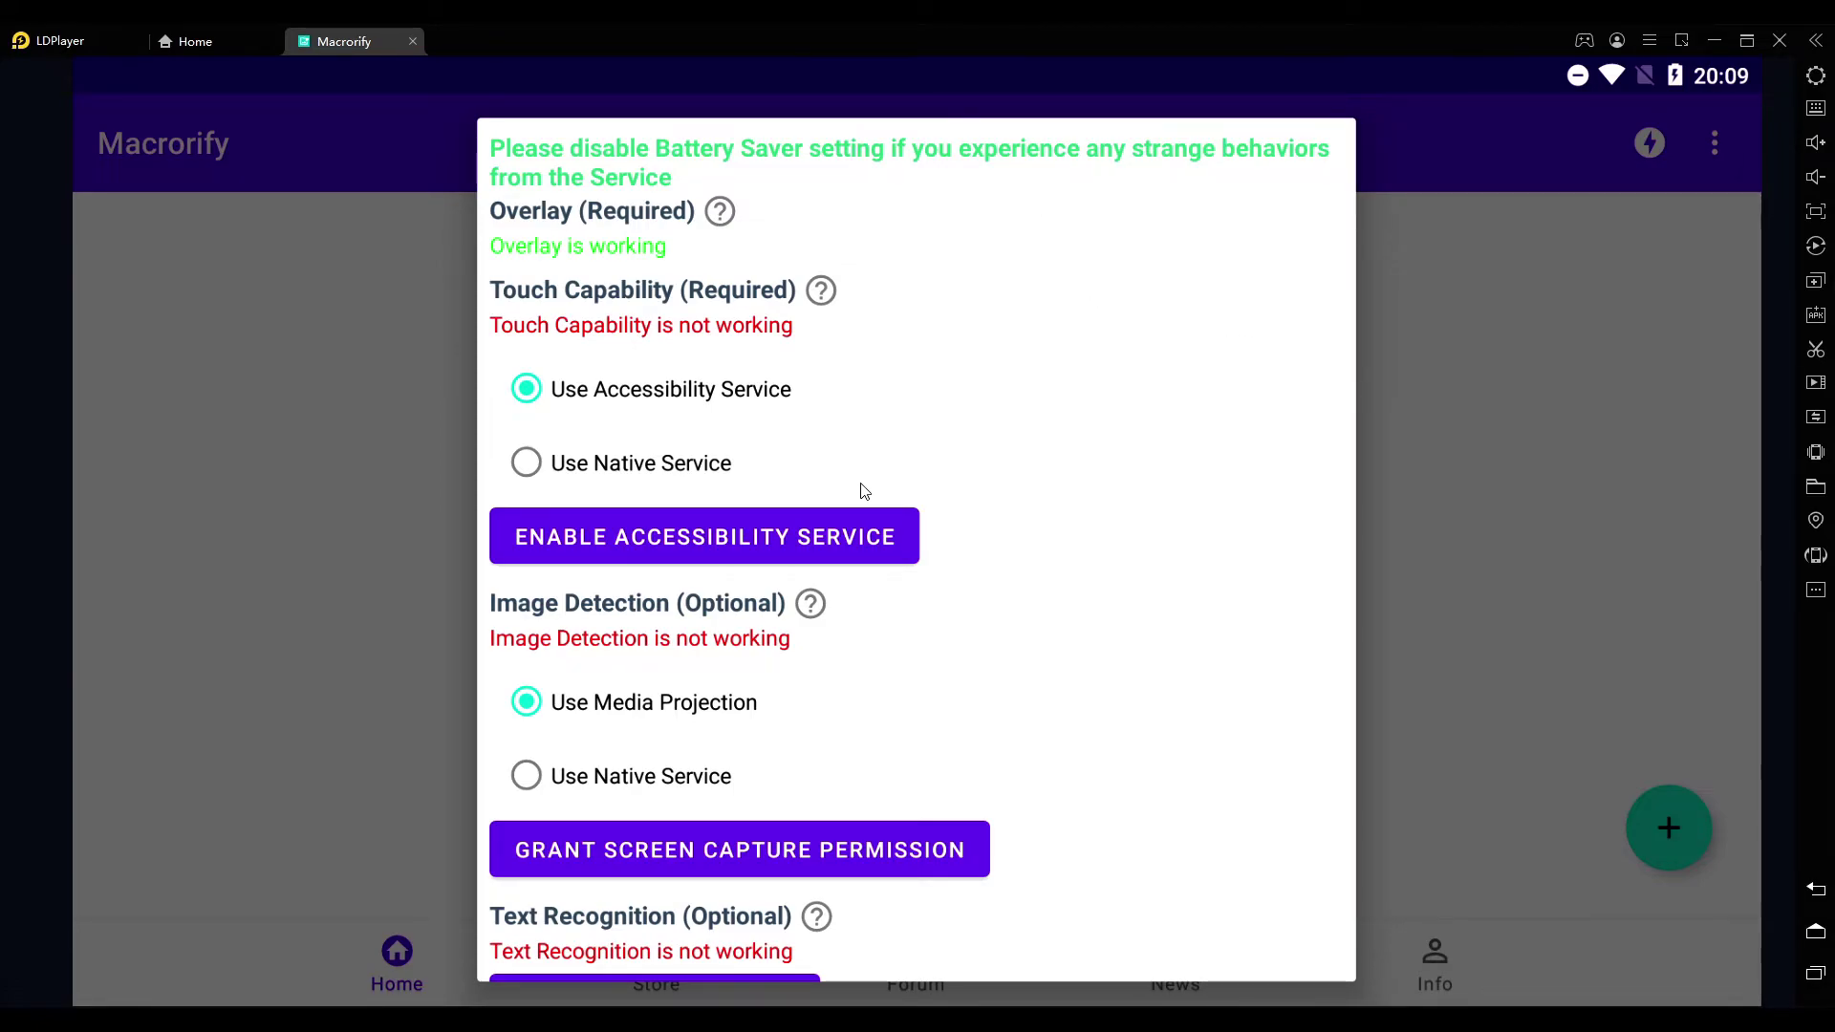
left_click(797, 537)
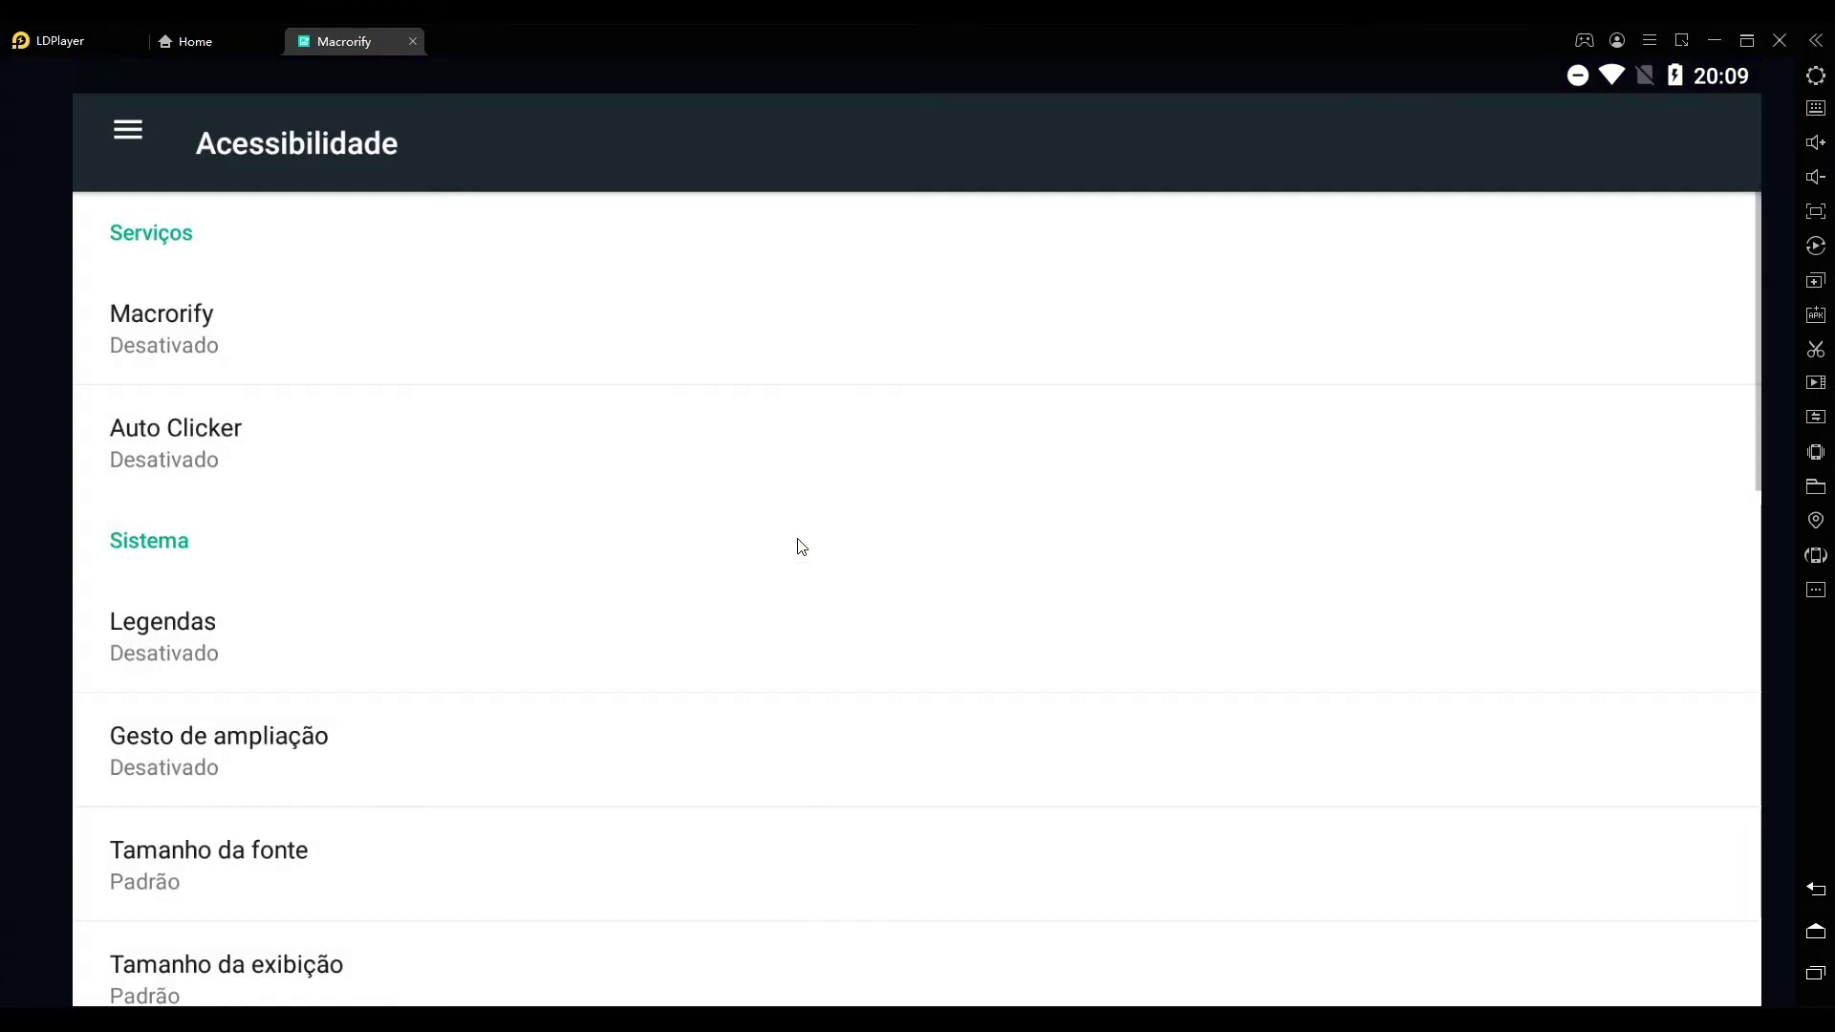
left_click(266, 319)
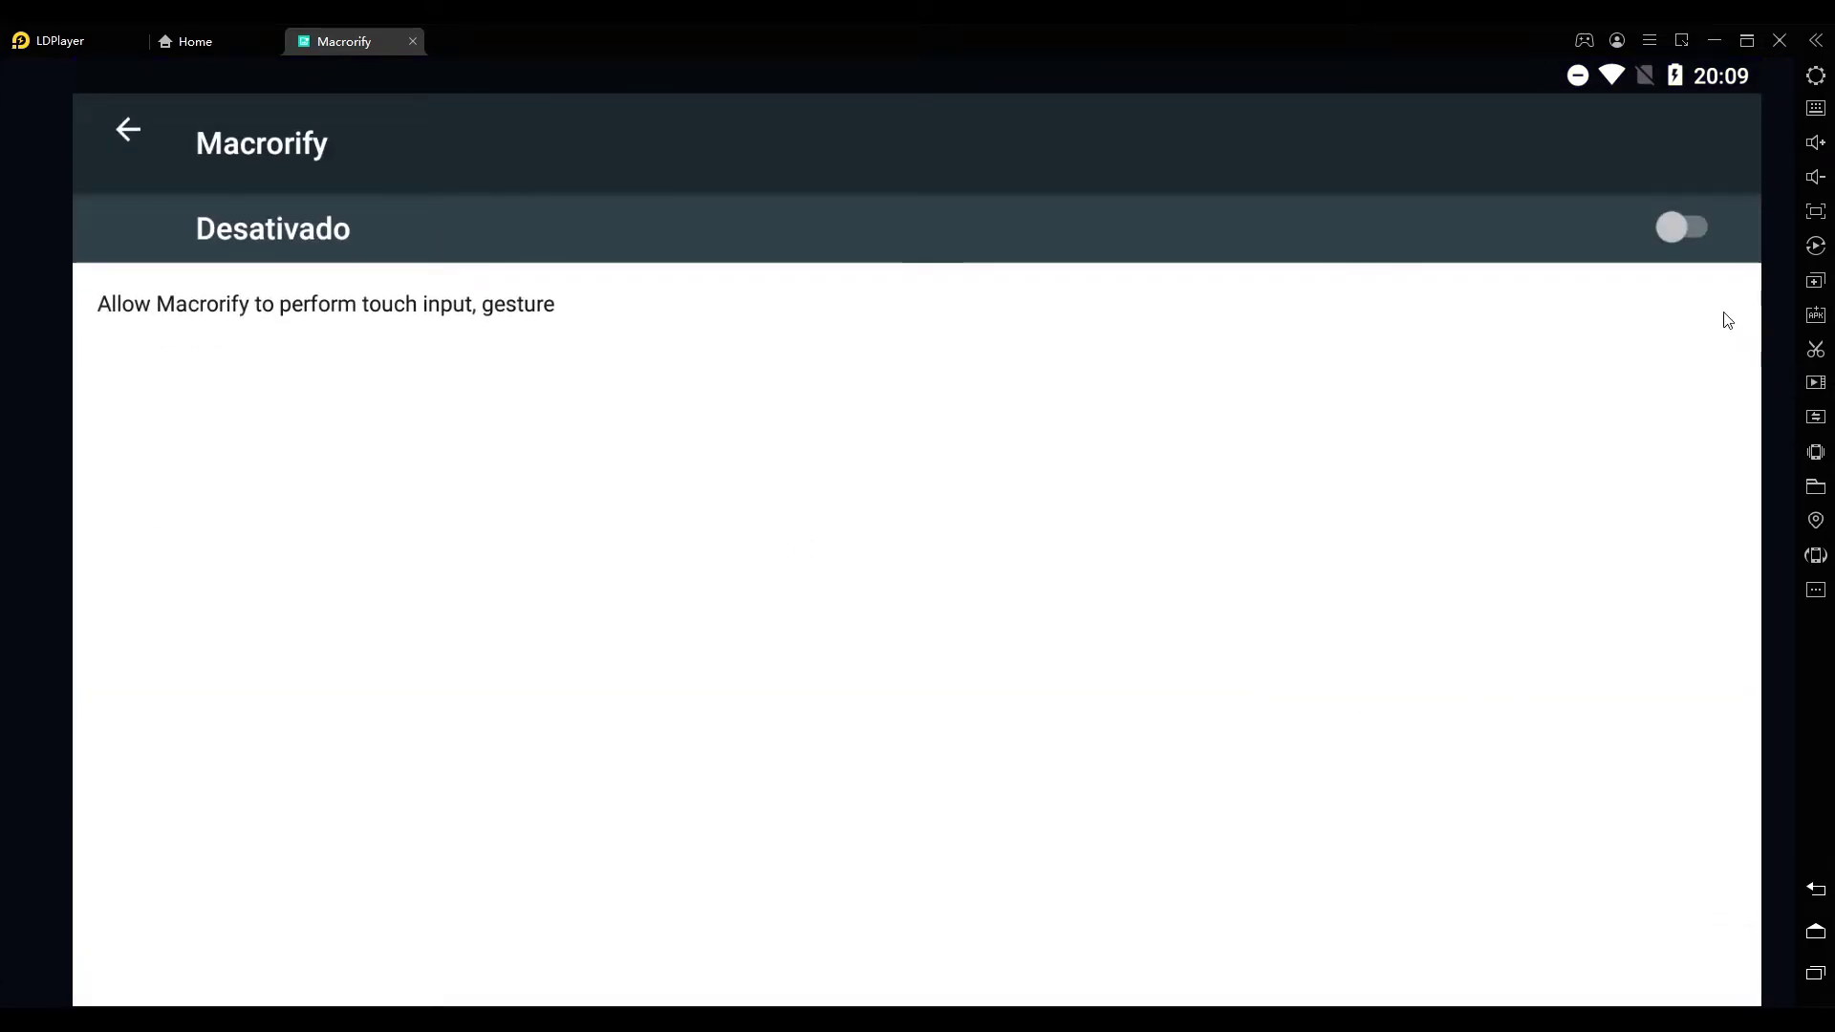
left_click(1677, 241)
left_click(1320, 713)
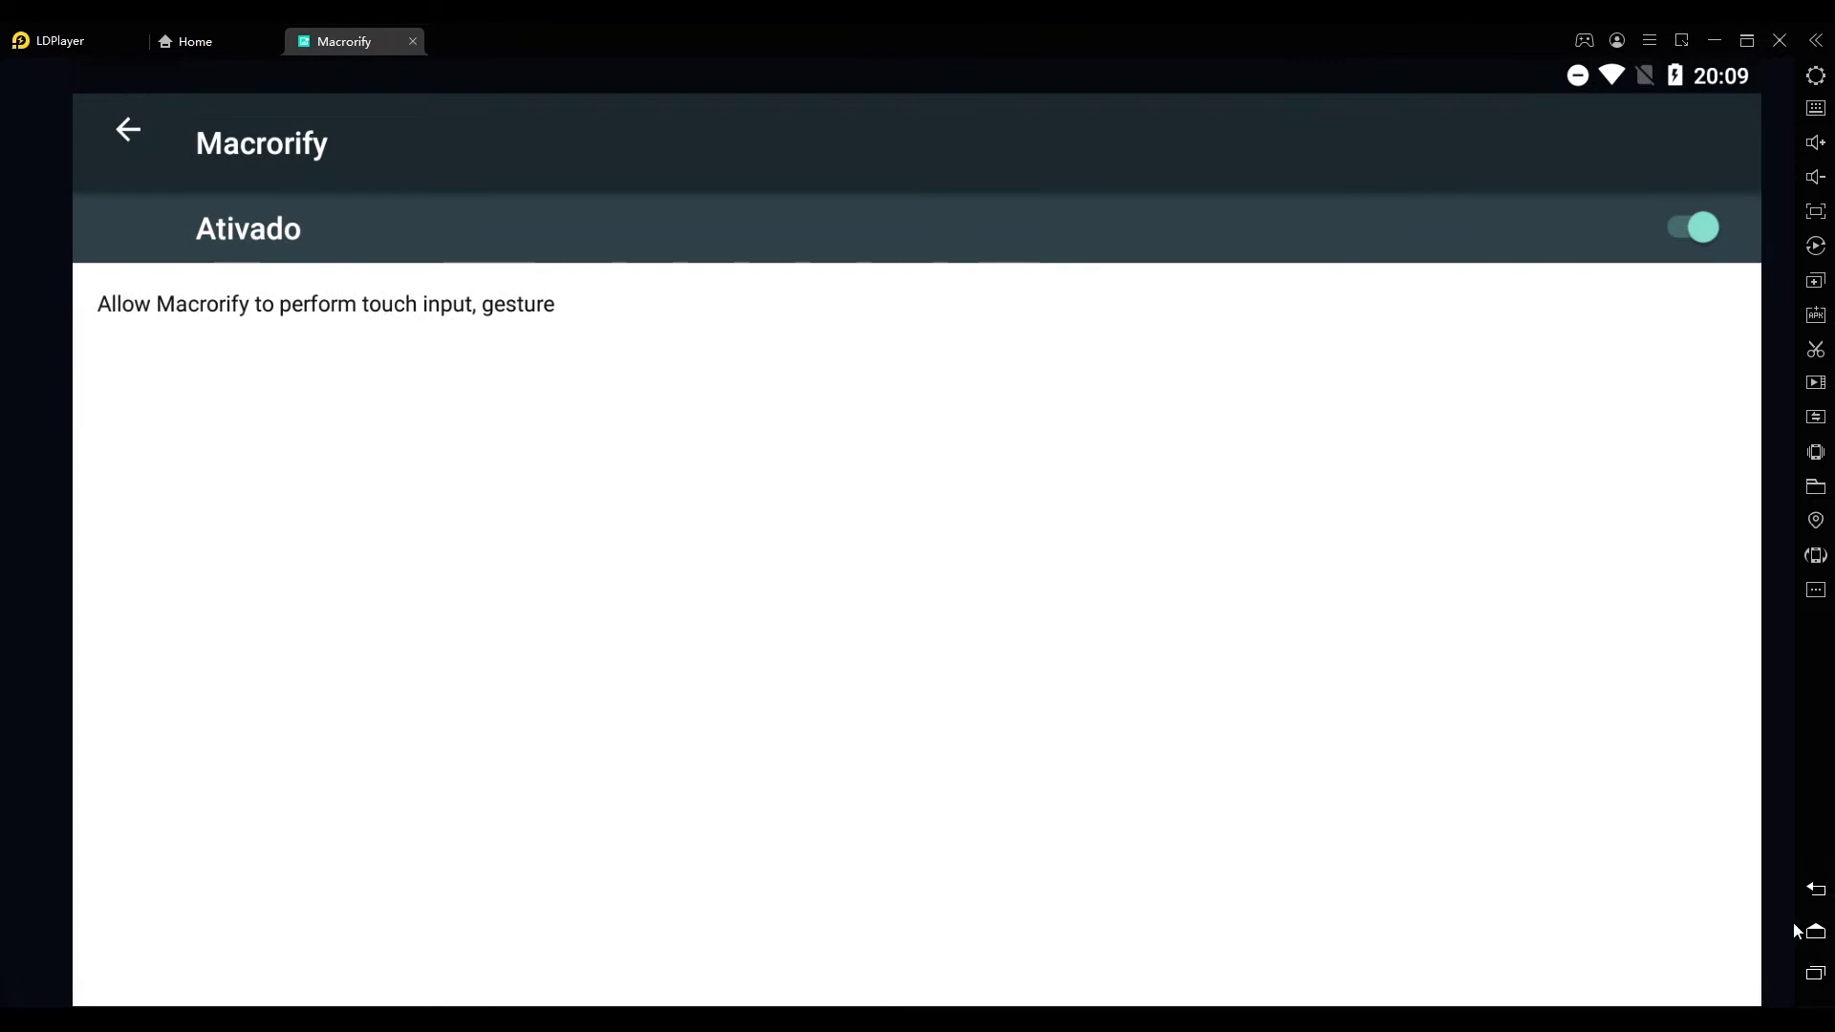
- Return to Macrorify's service requirements, grant the screen capture permission for image detection, and recheck the requirements before closing them
left_click(1808, 890)
left_click(1808, 891)
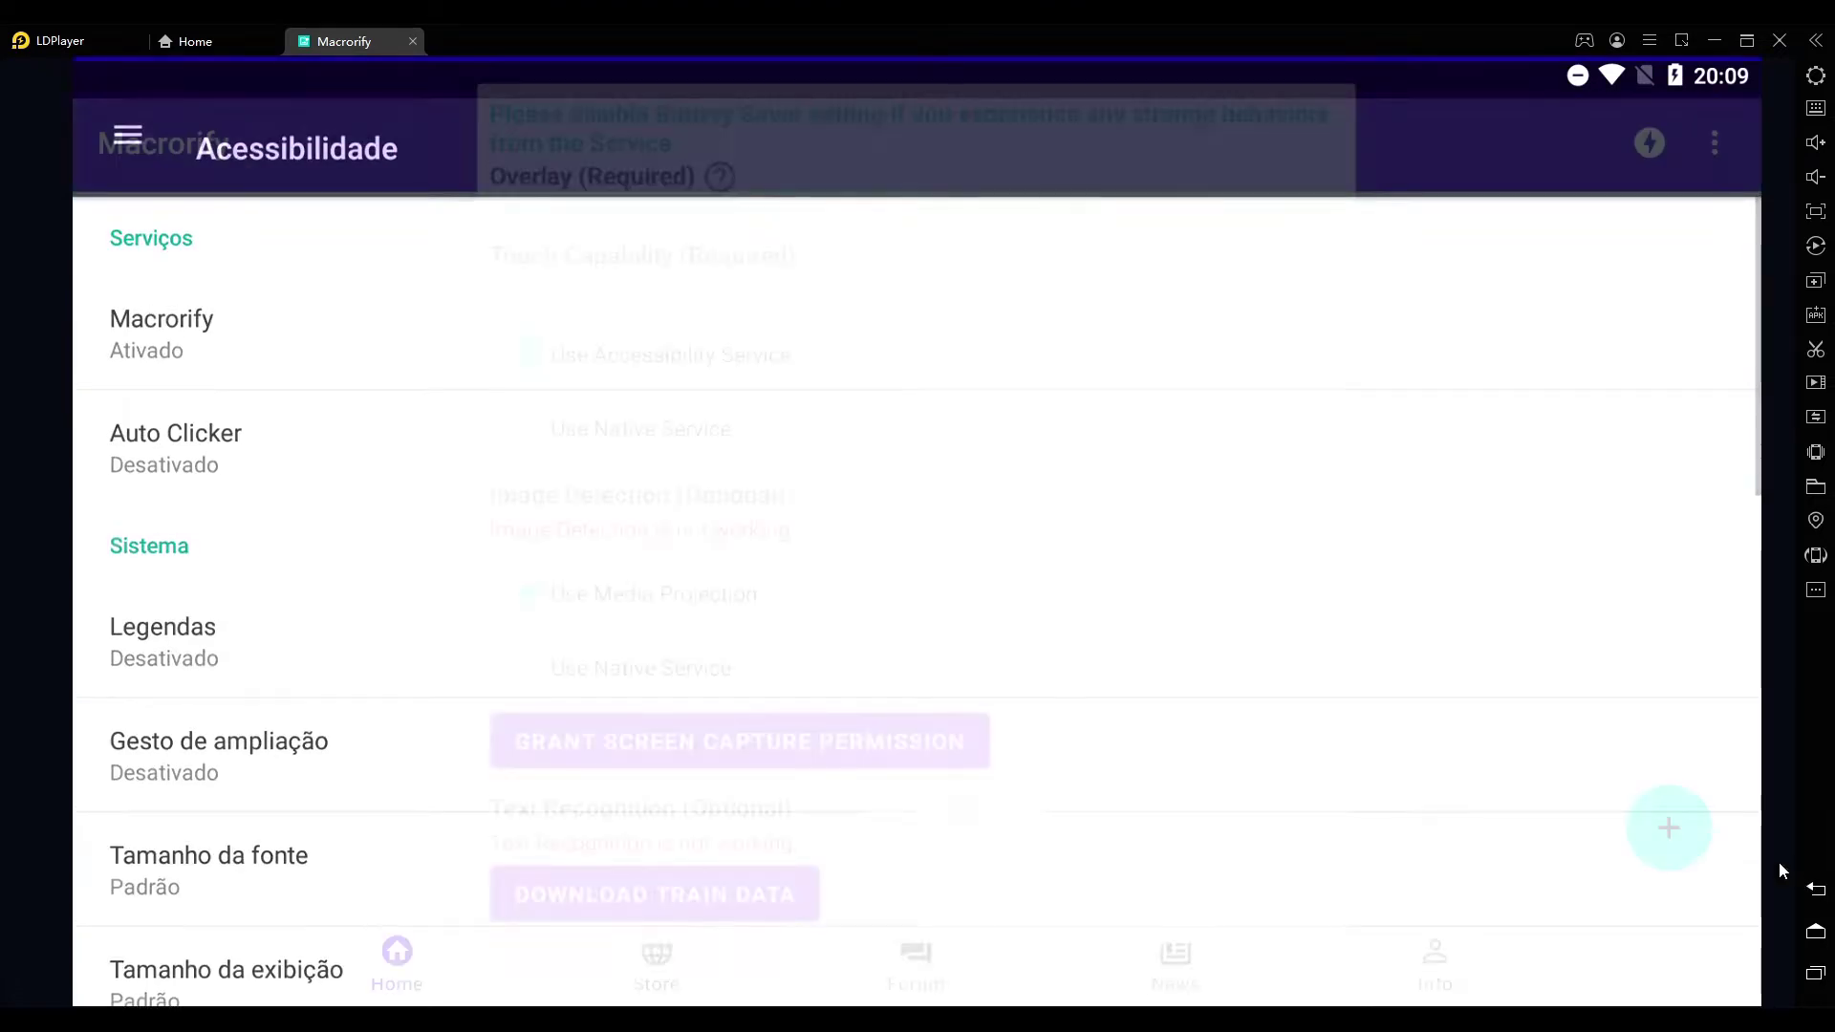
left_click(719, 776)
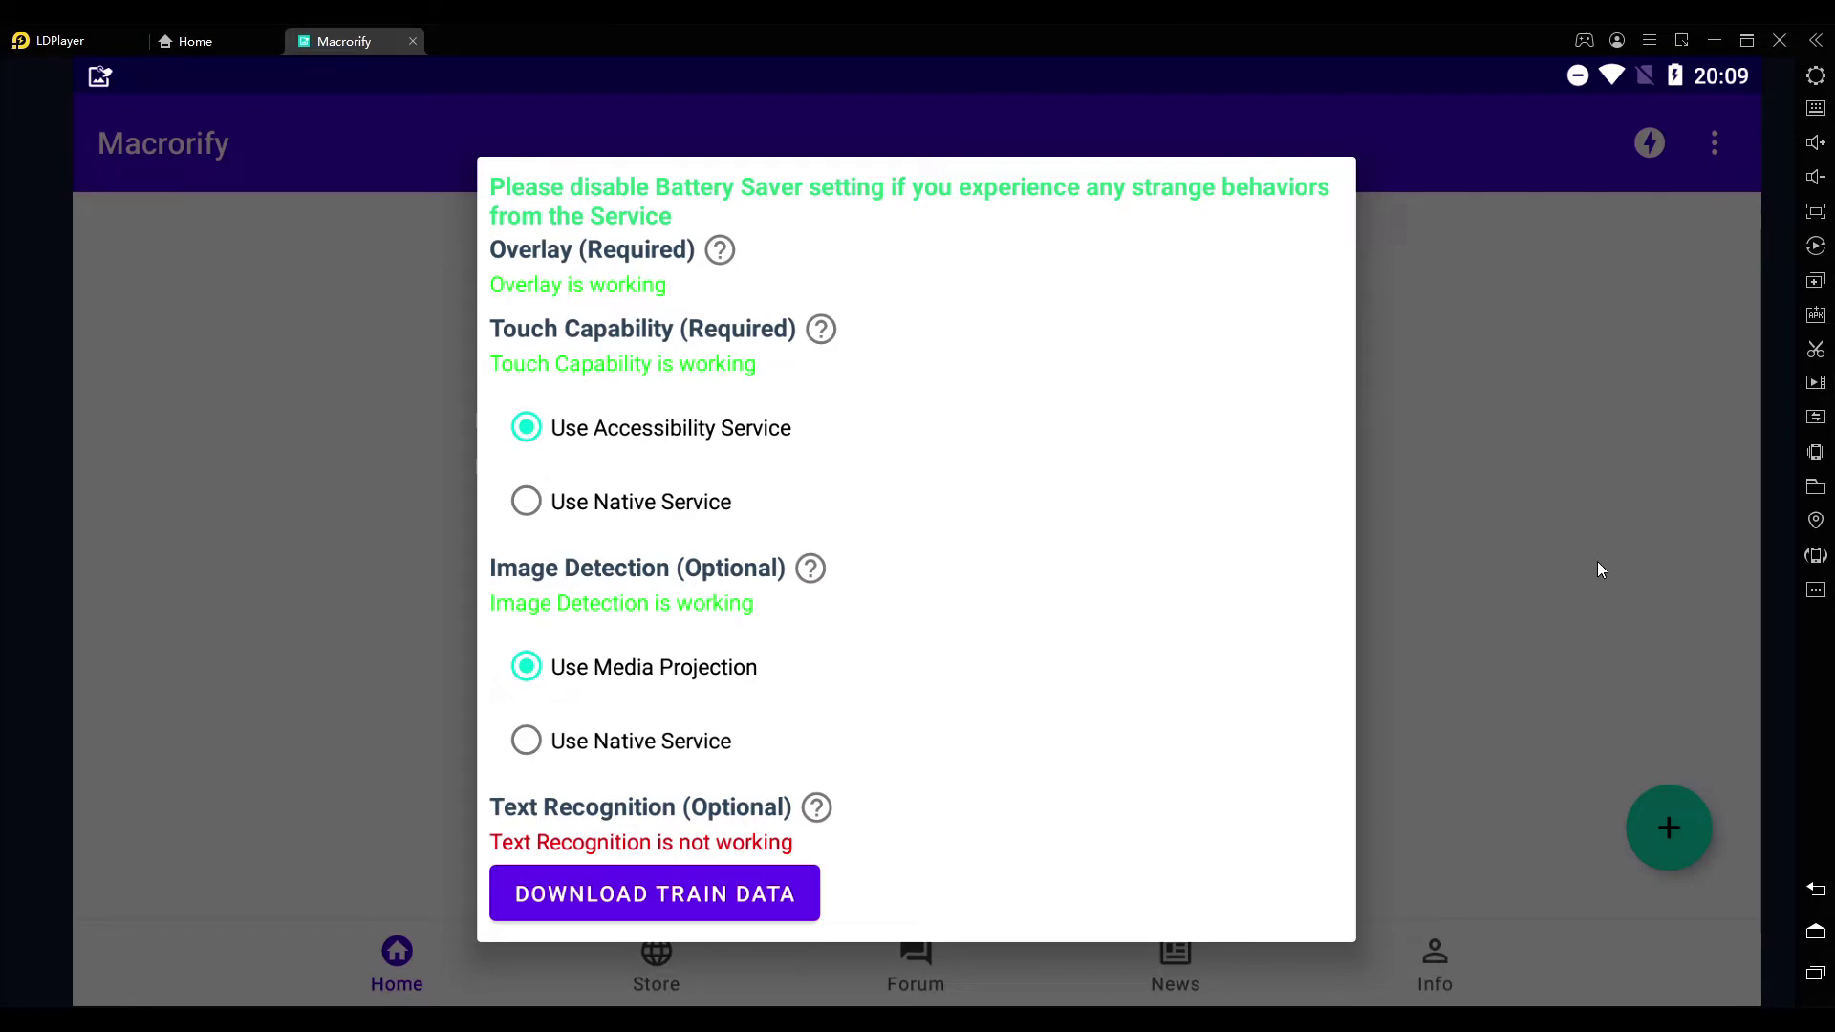
left_click(1534, 516)
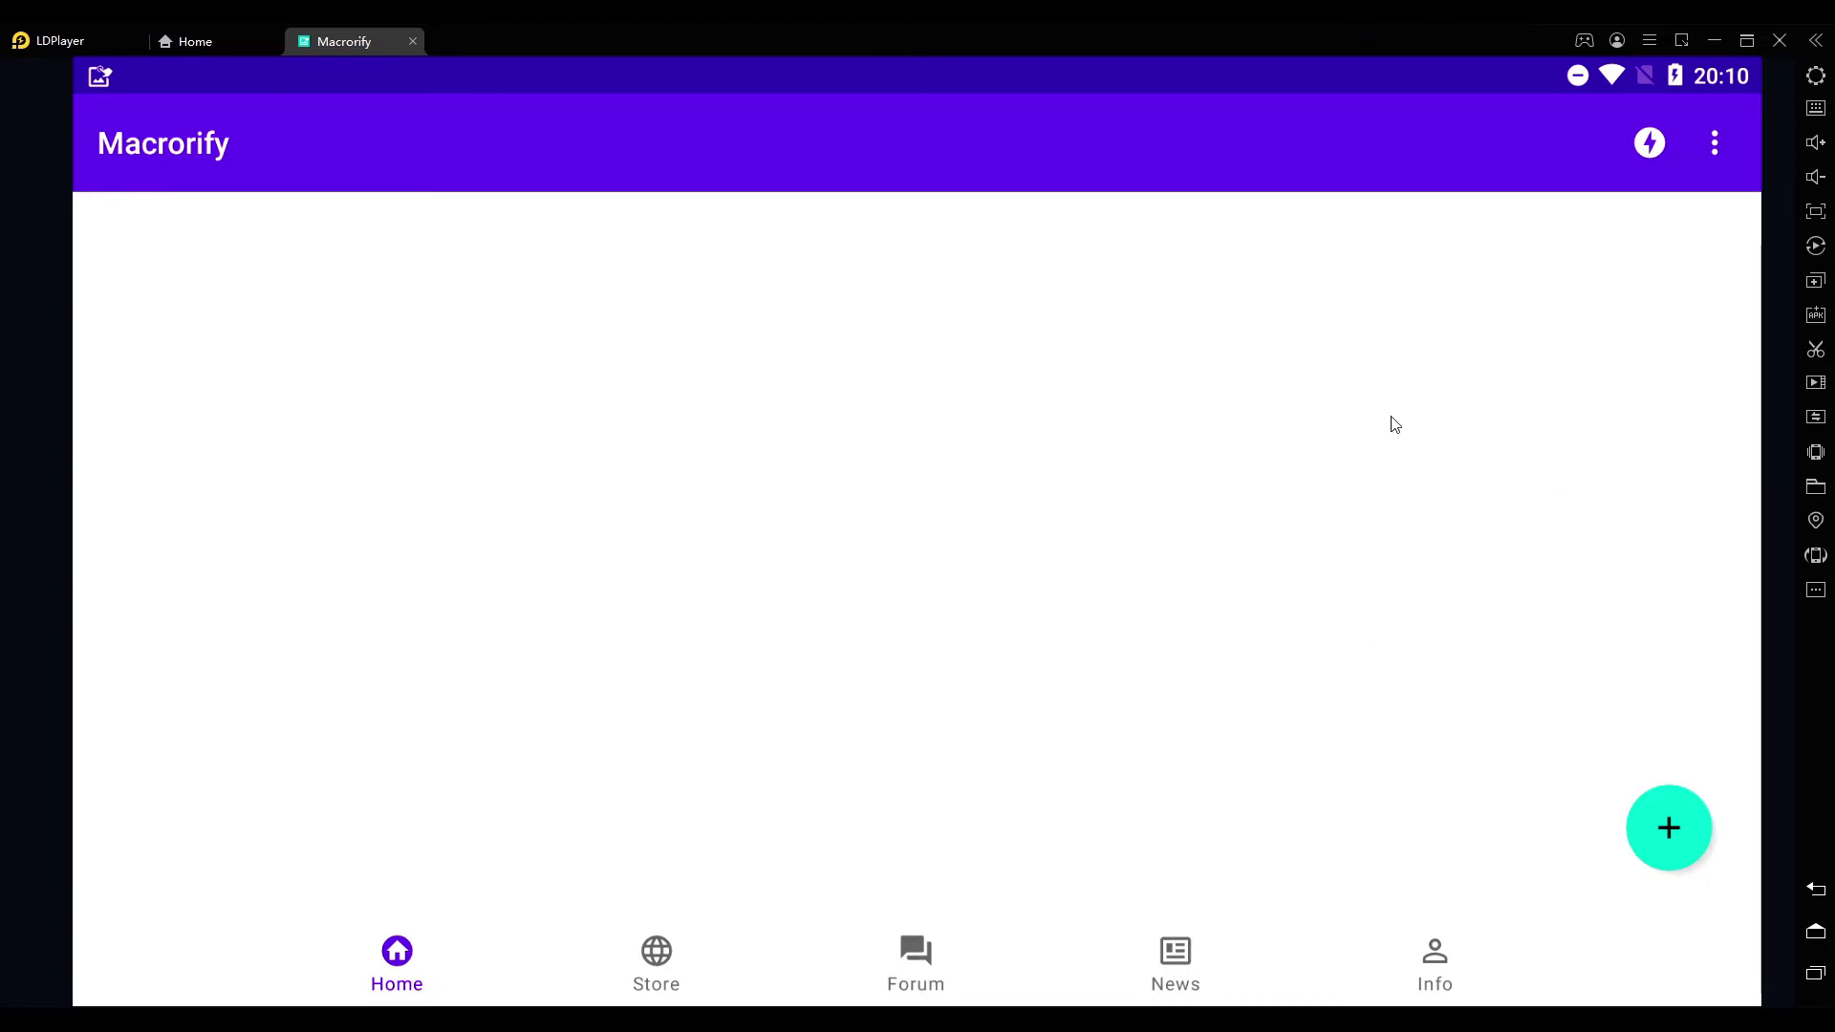
left_click(1648, 143)
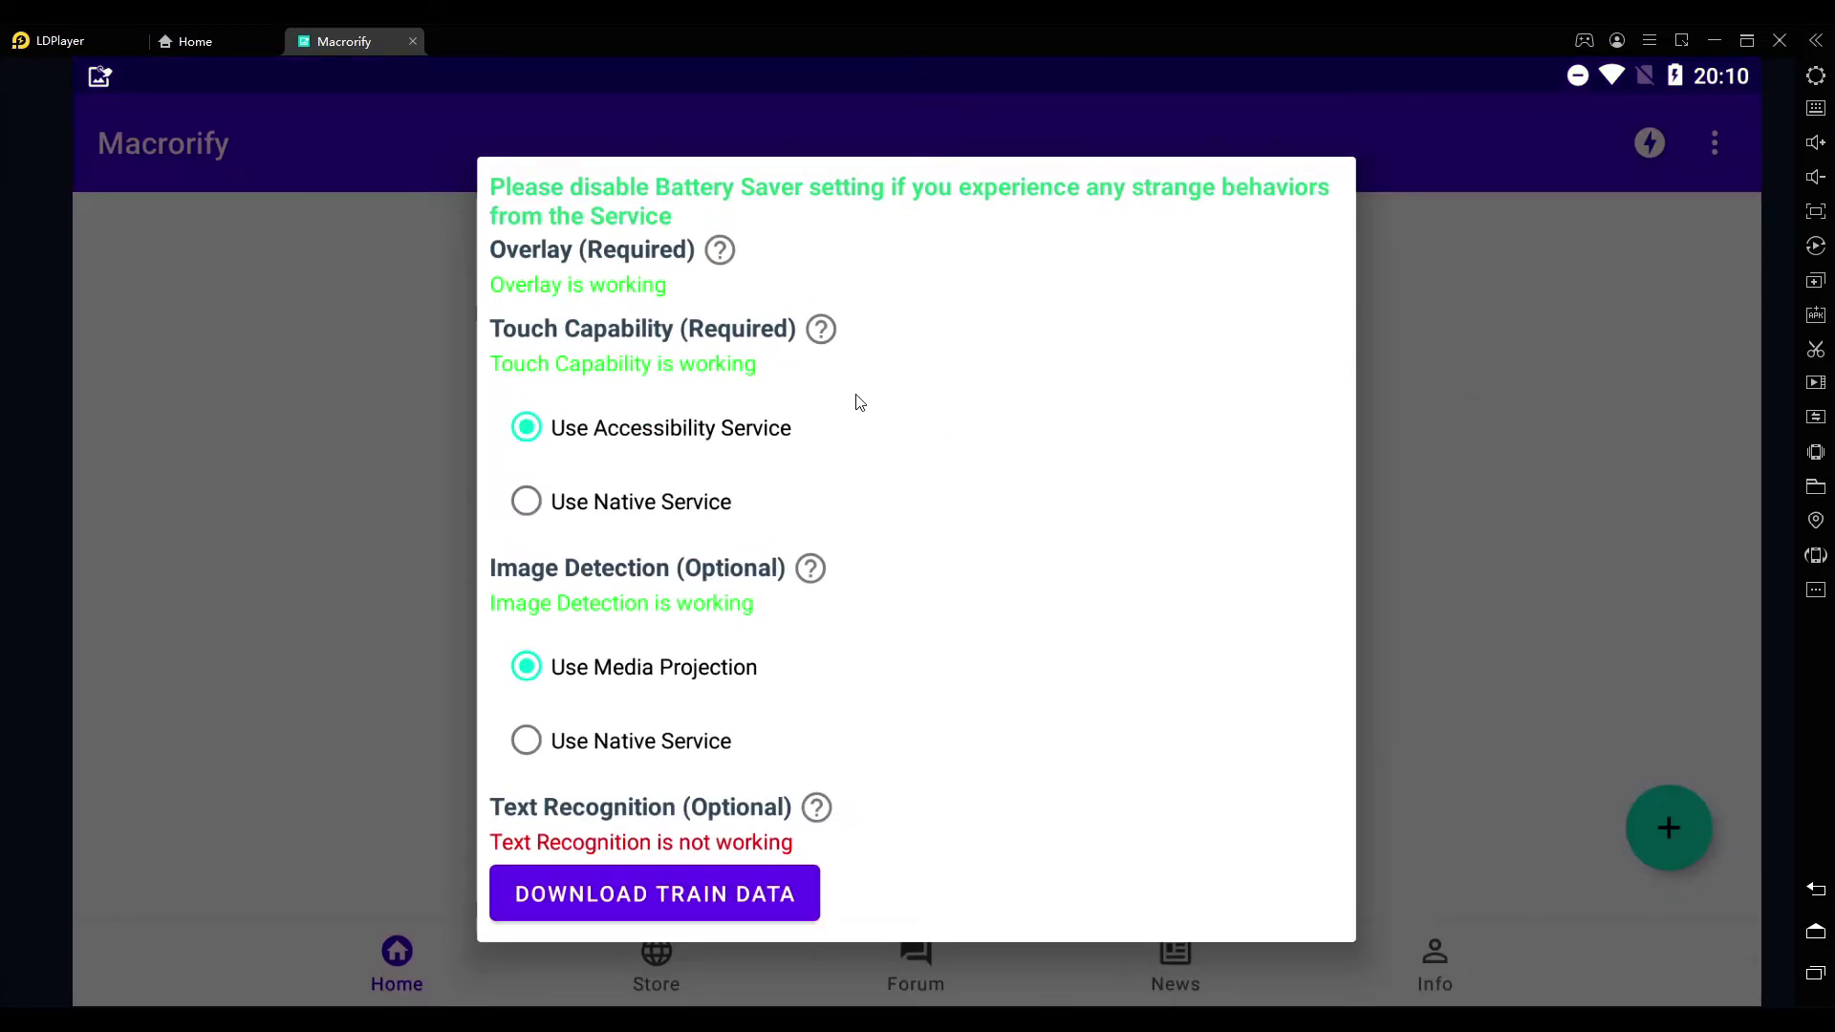
left_click(318, 519)
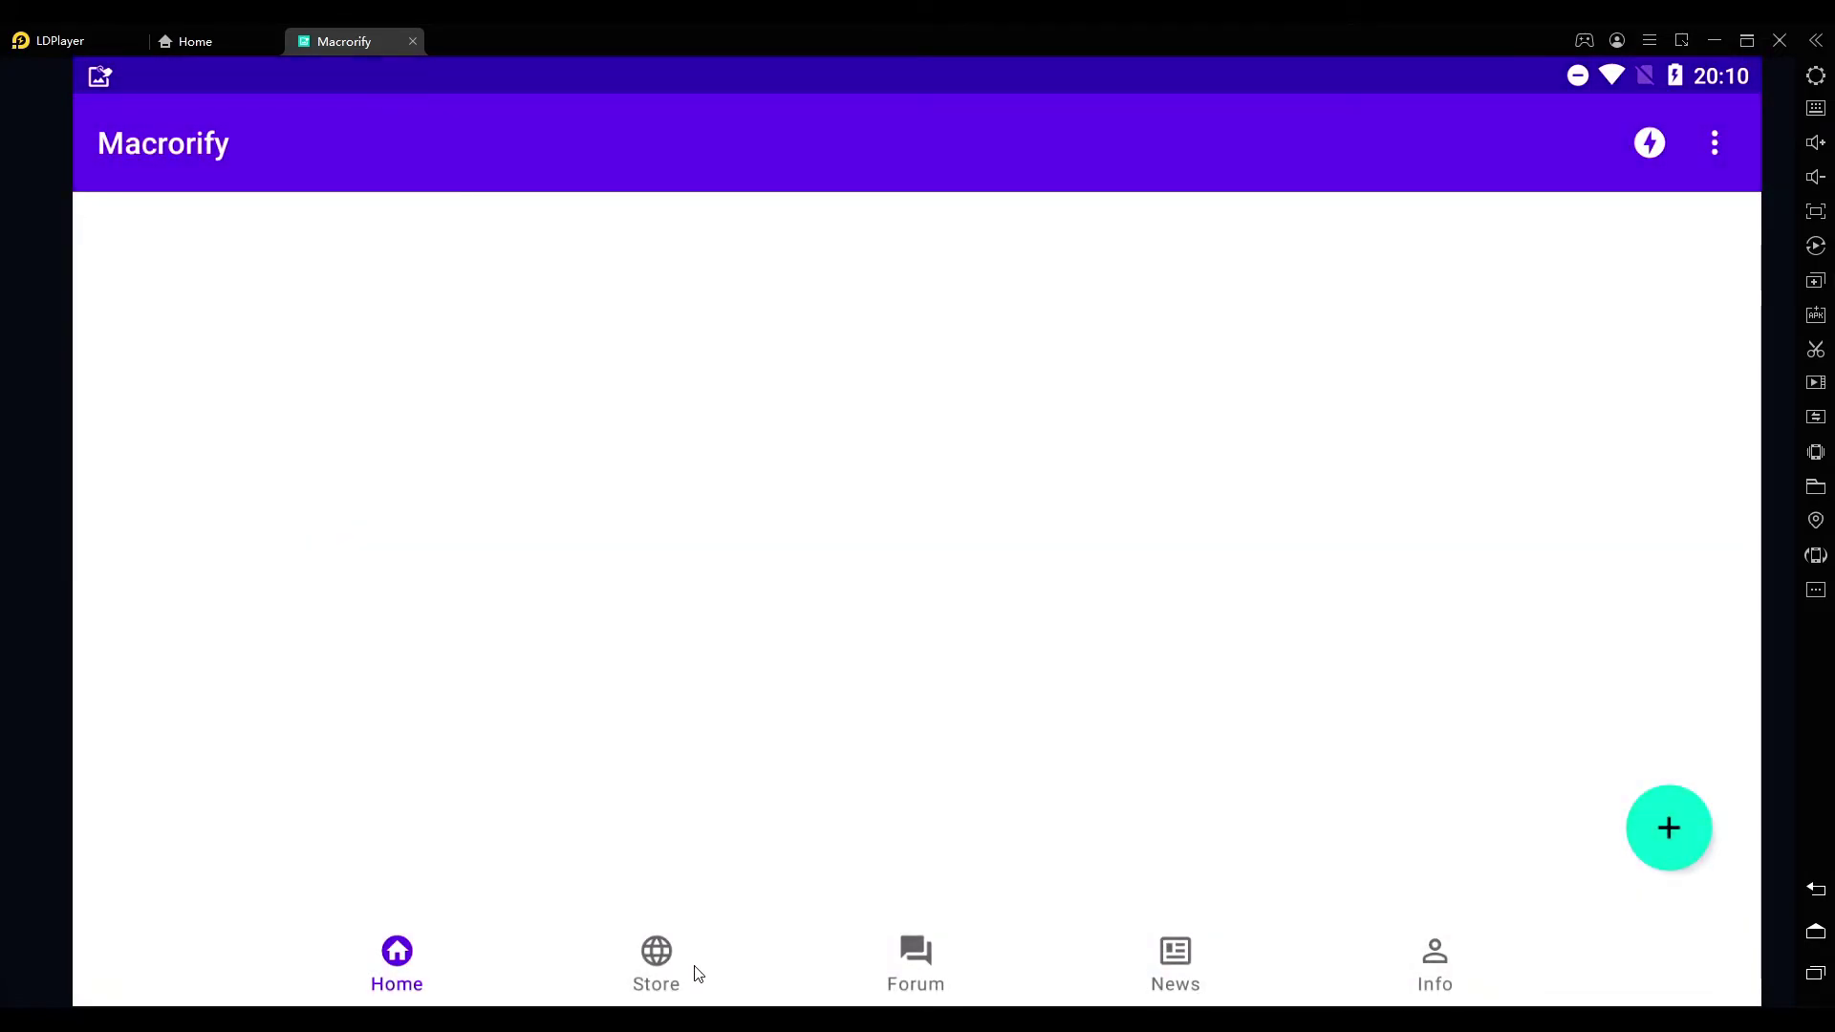
- Open the macro store and view its filter options for searching by name or game, without applying a filter
left_click(656, 976)
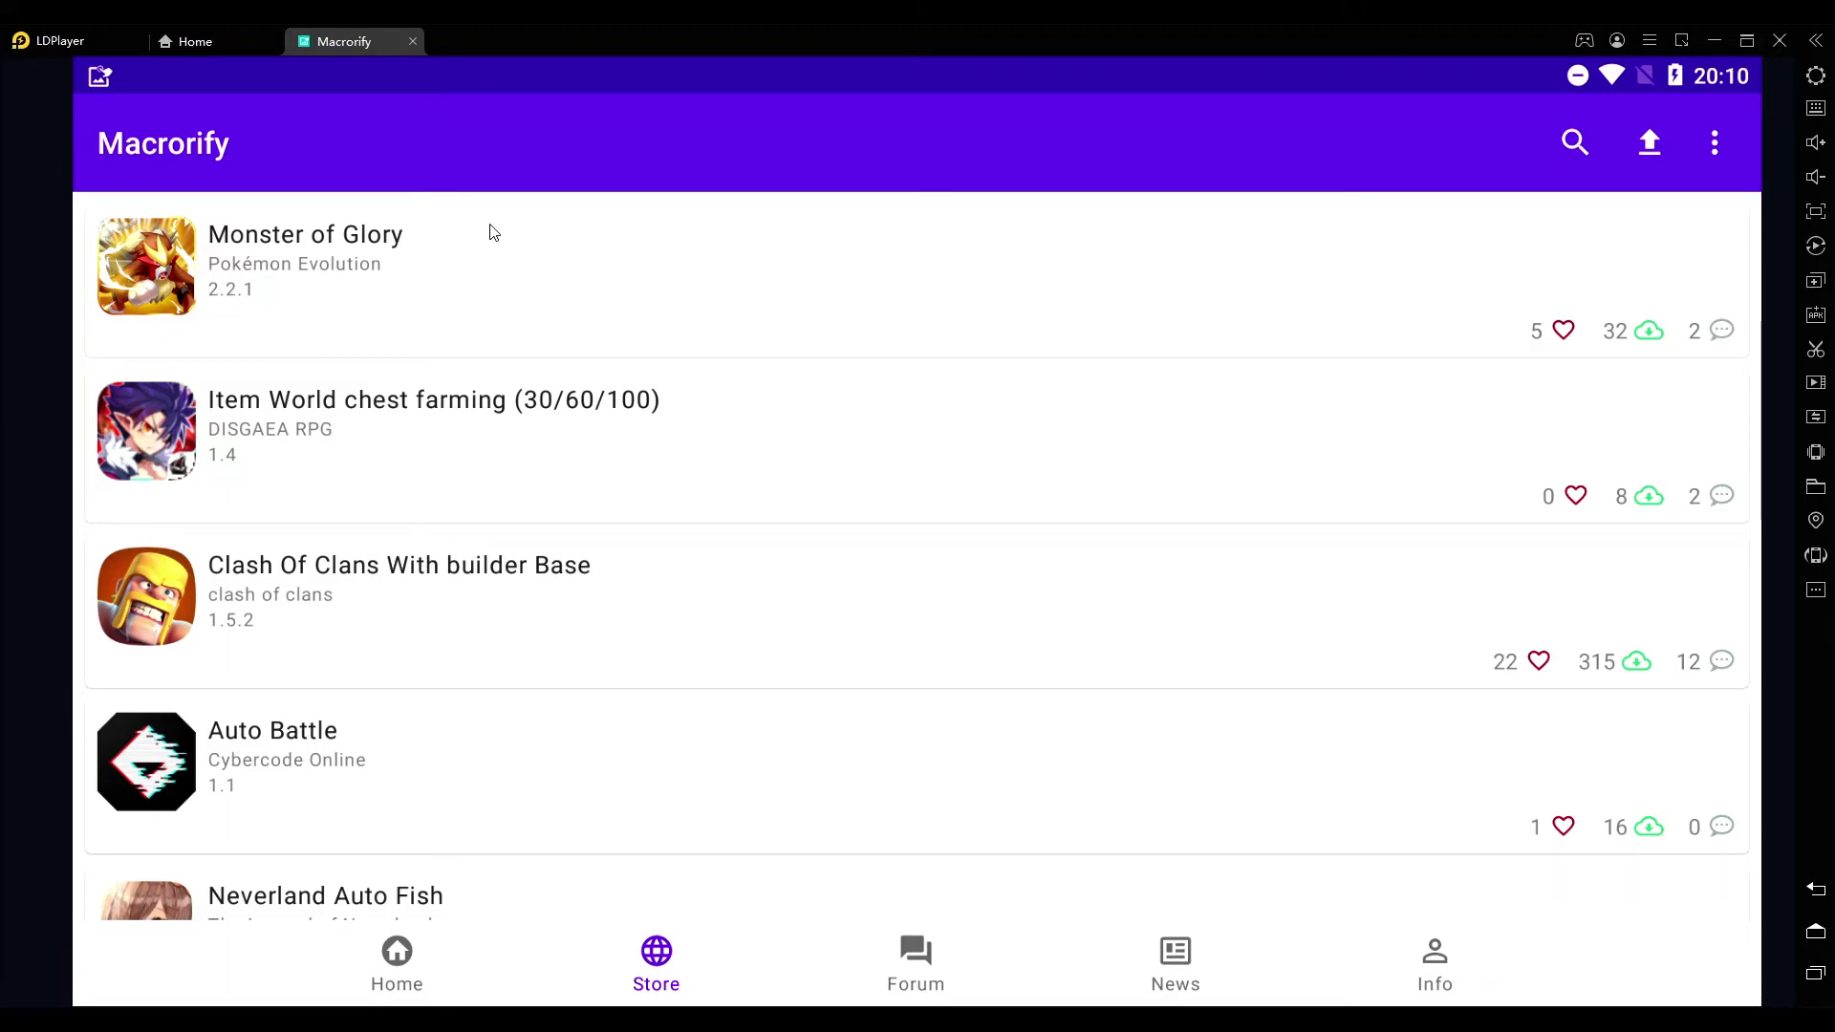
left_click(1573, 143)
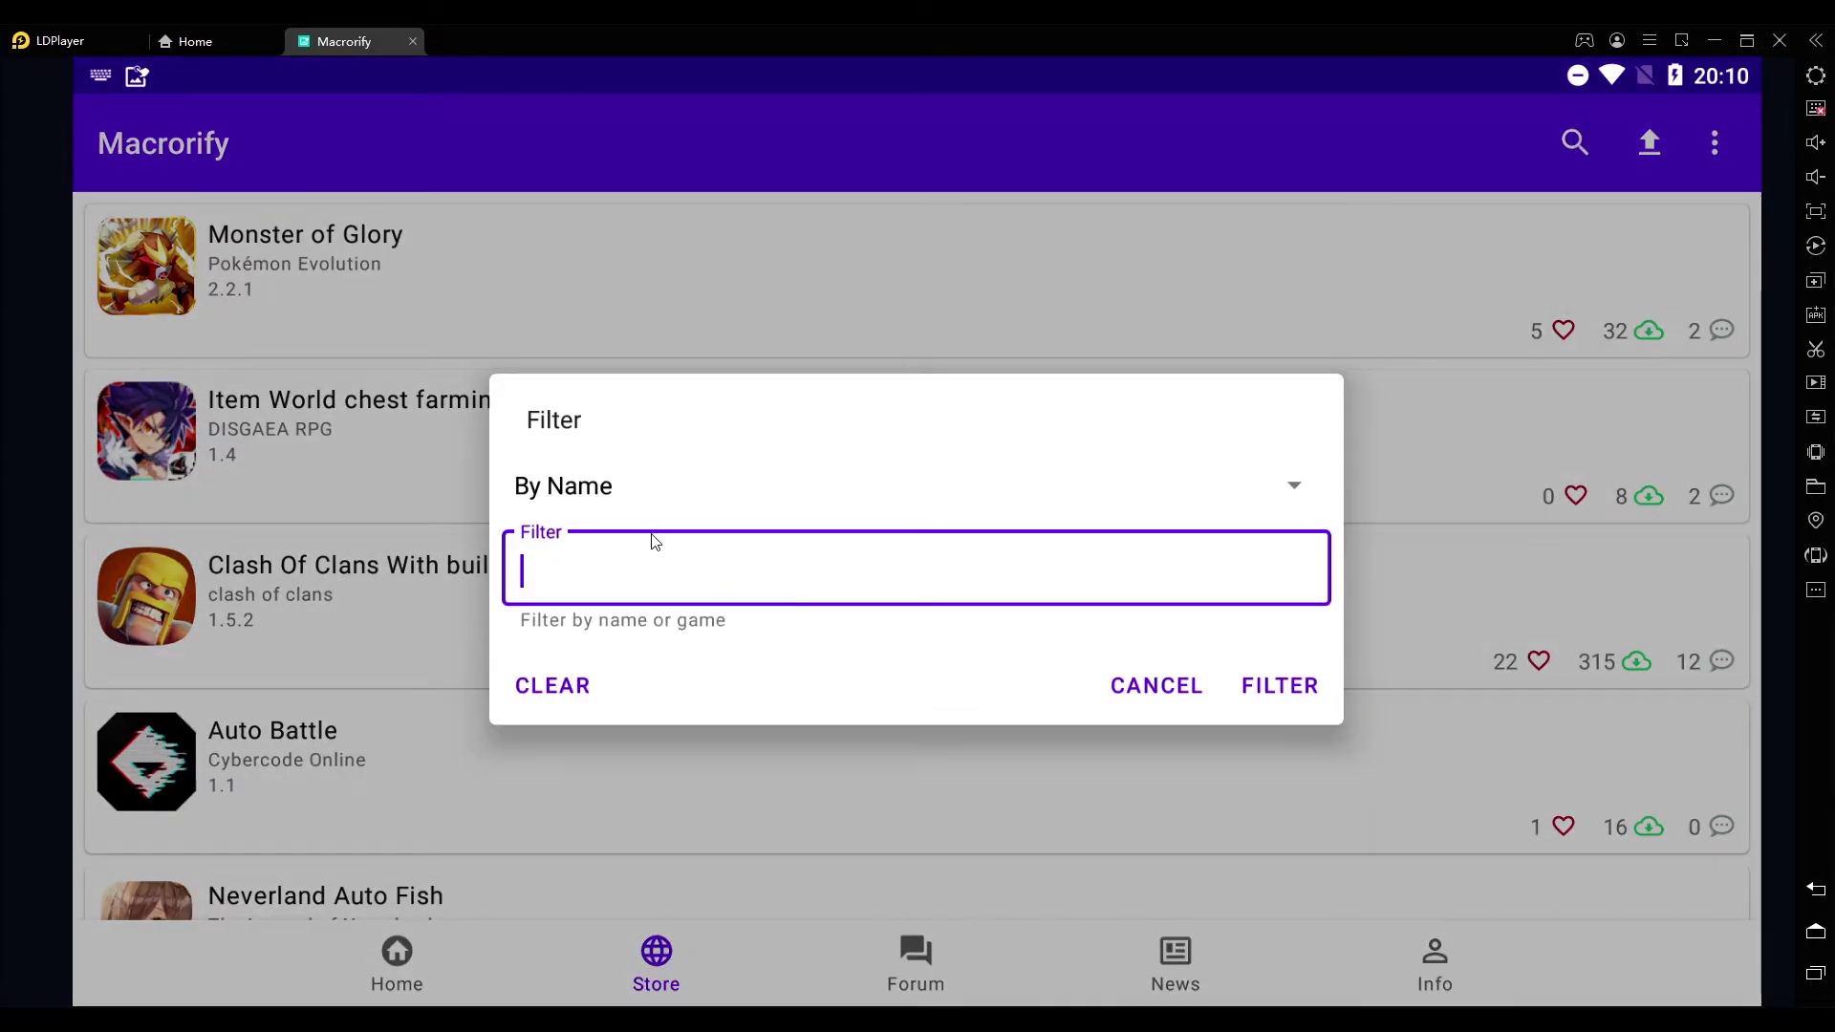
left_click(593, 497)
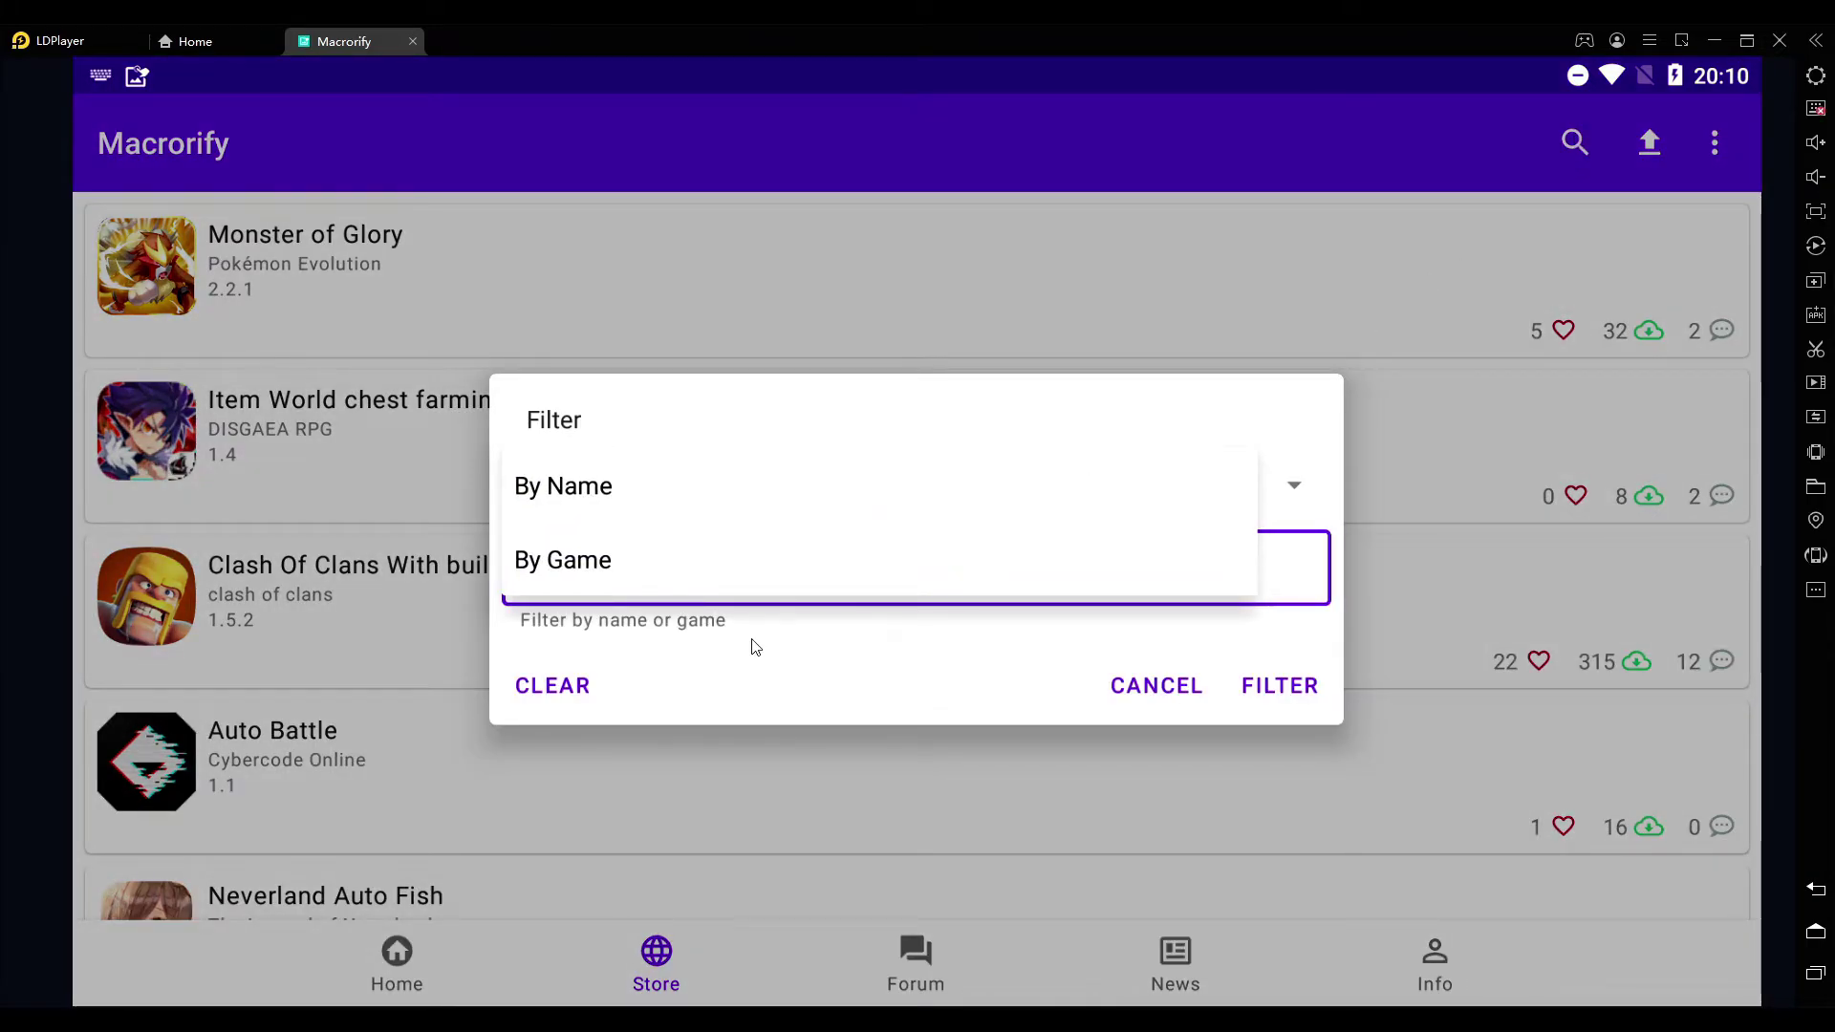
left_click(737, 599)
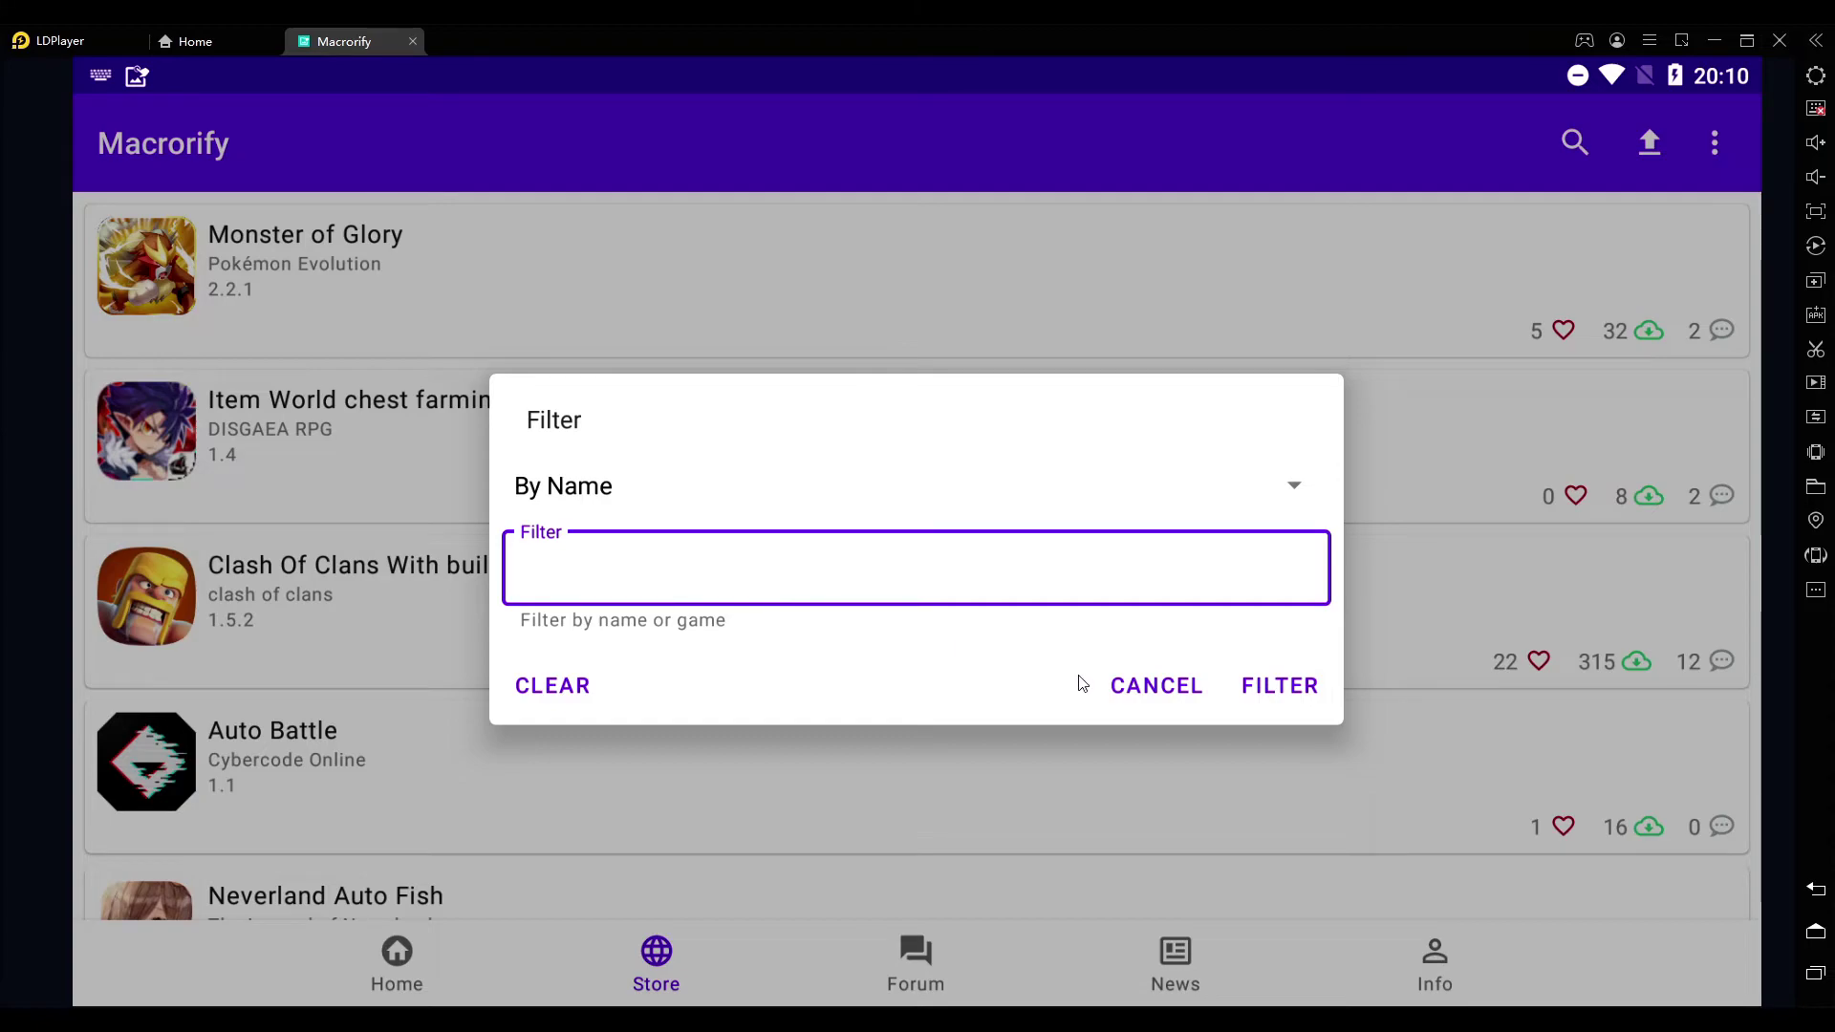
left_click(1157, 686)
- Open the store page of the Monster of Glory macro and read through its description, usage instructions and changelog
left_click(514, 292)
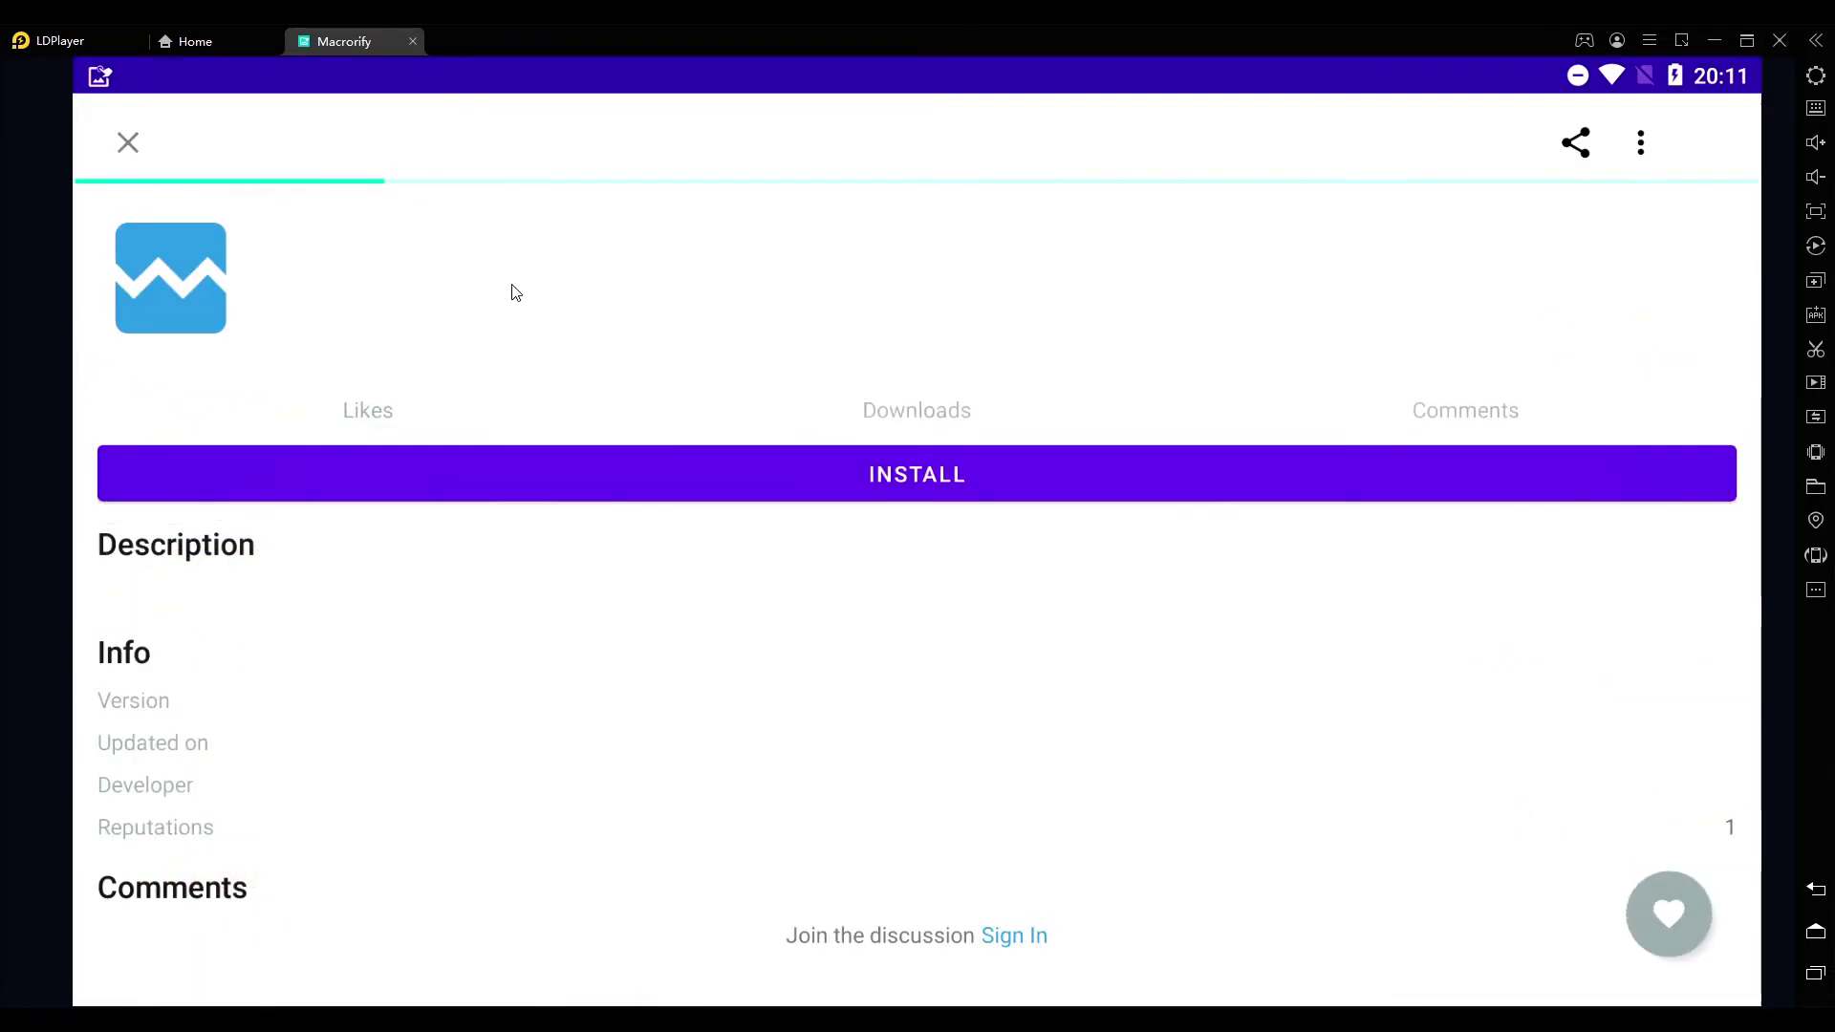
left_click_drag(1004, 852, 1009, 632)
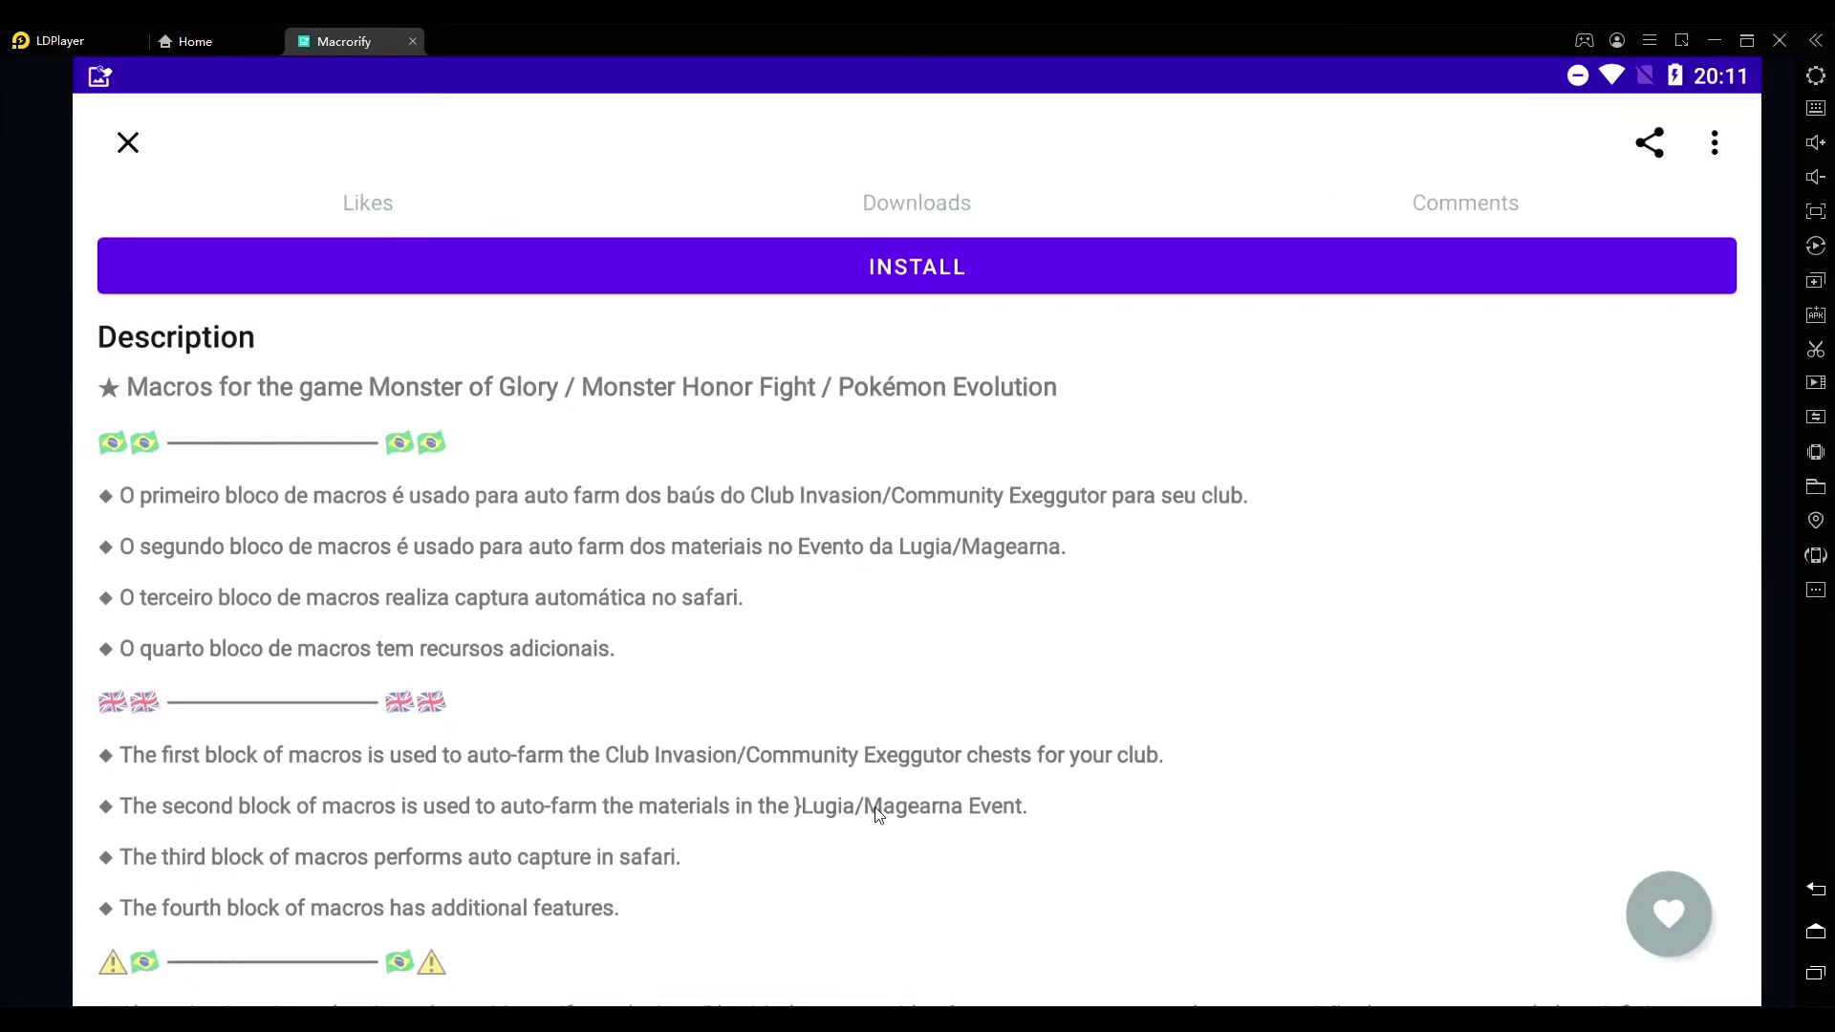
scroll(1008, 632, "down", 2)
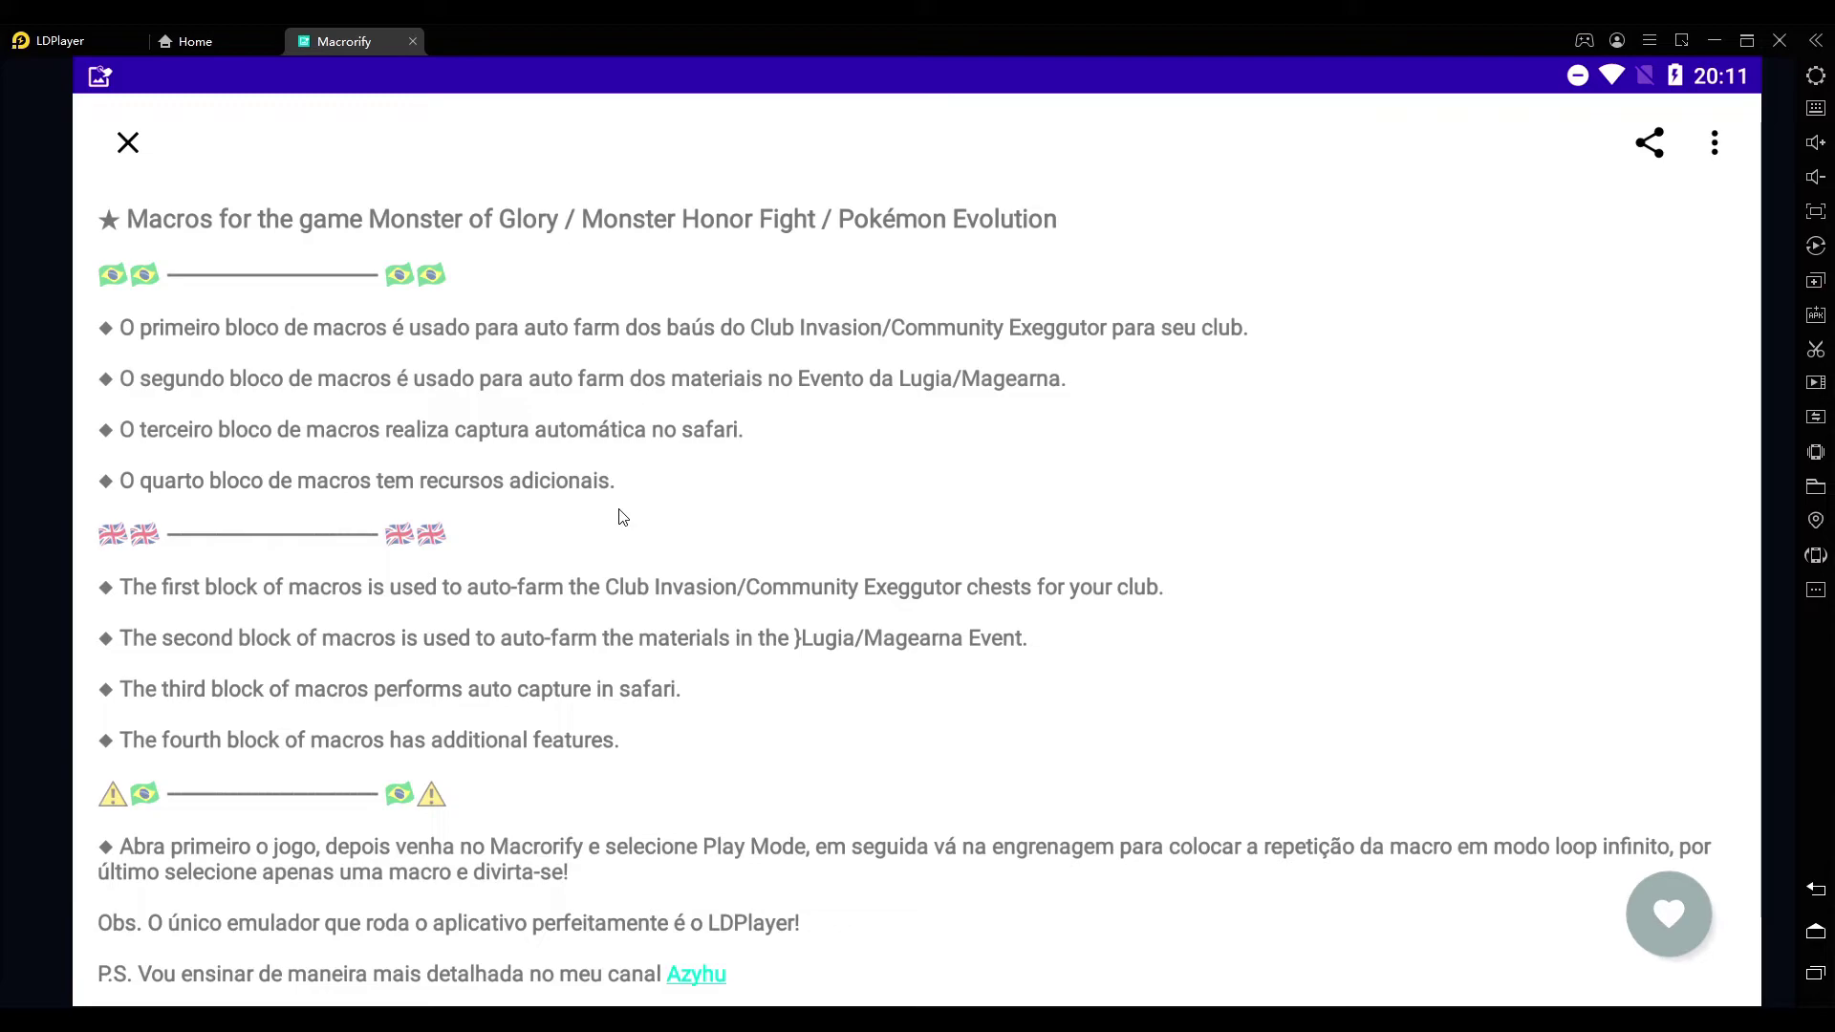
scroll(585, 610, "down", 3)
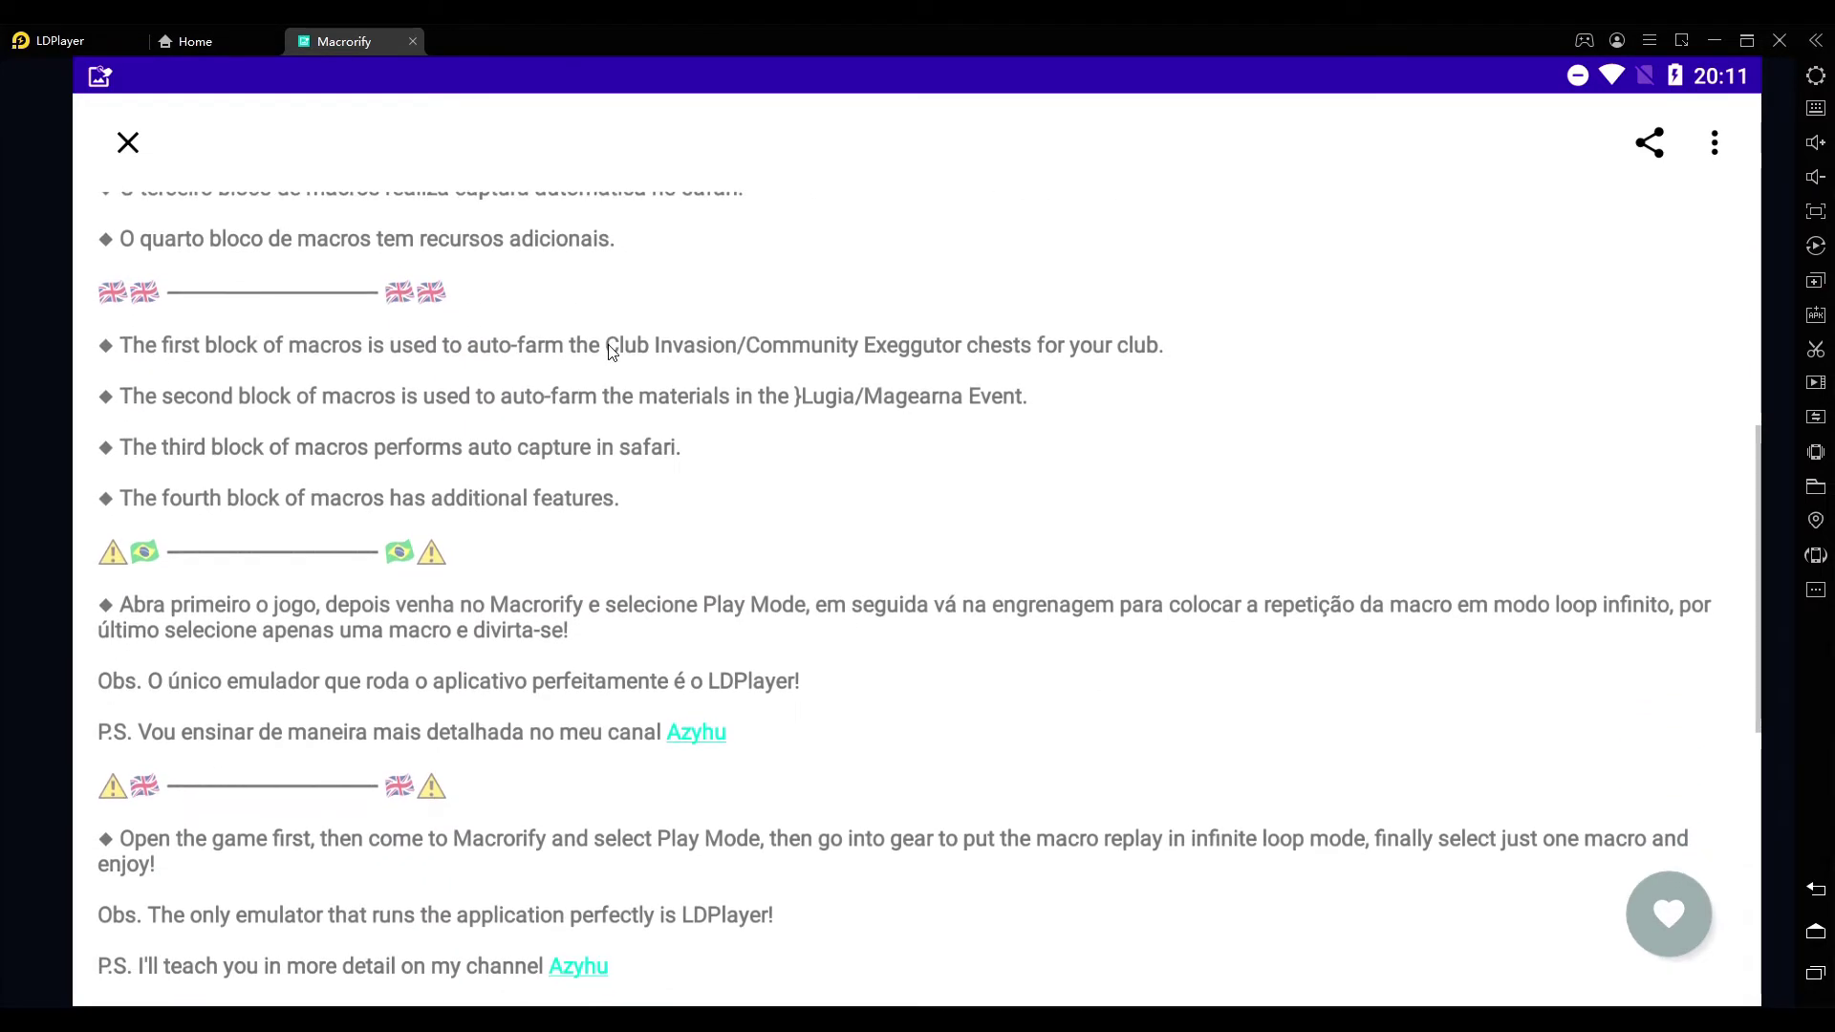
scroll(604, 610, "down", 6)
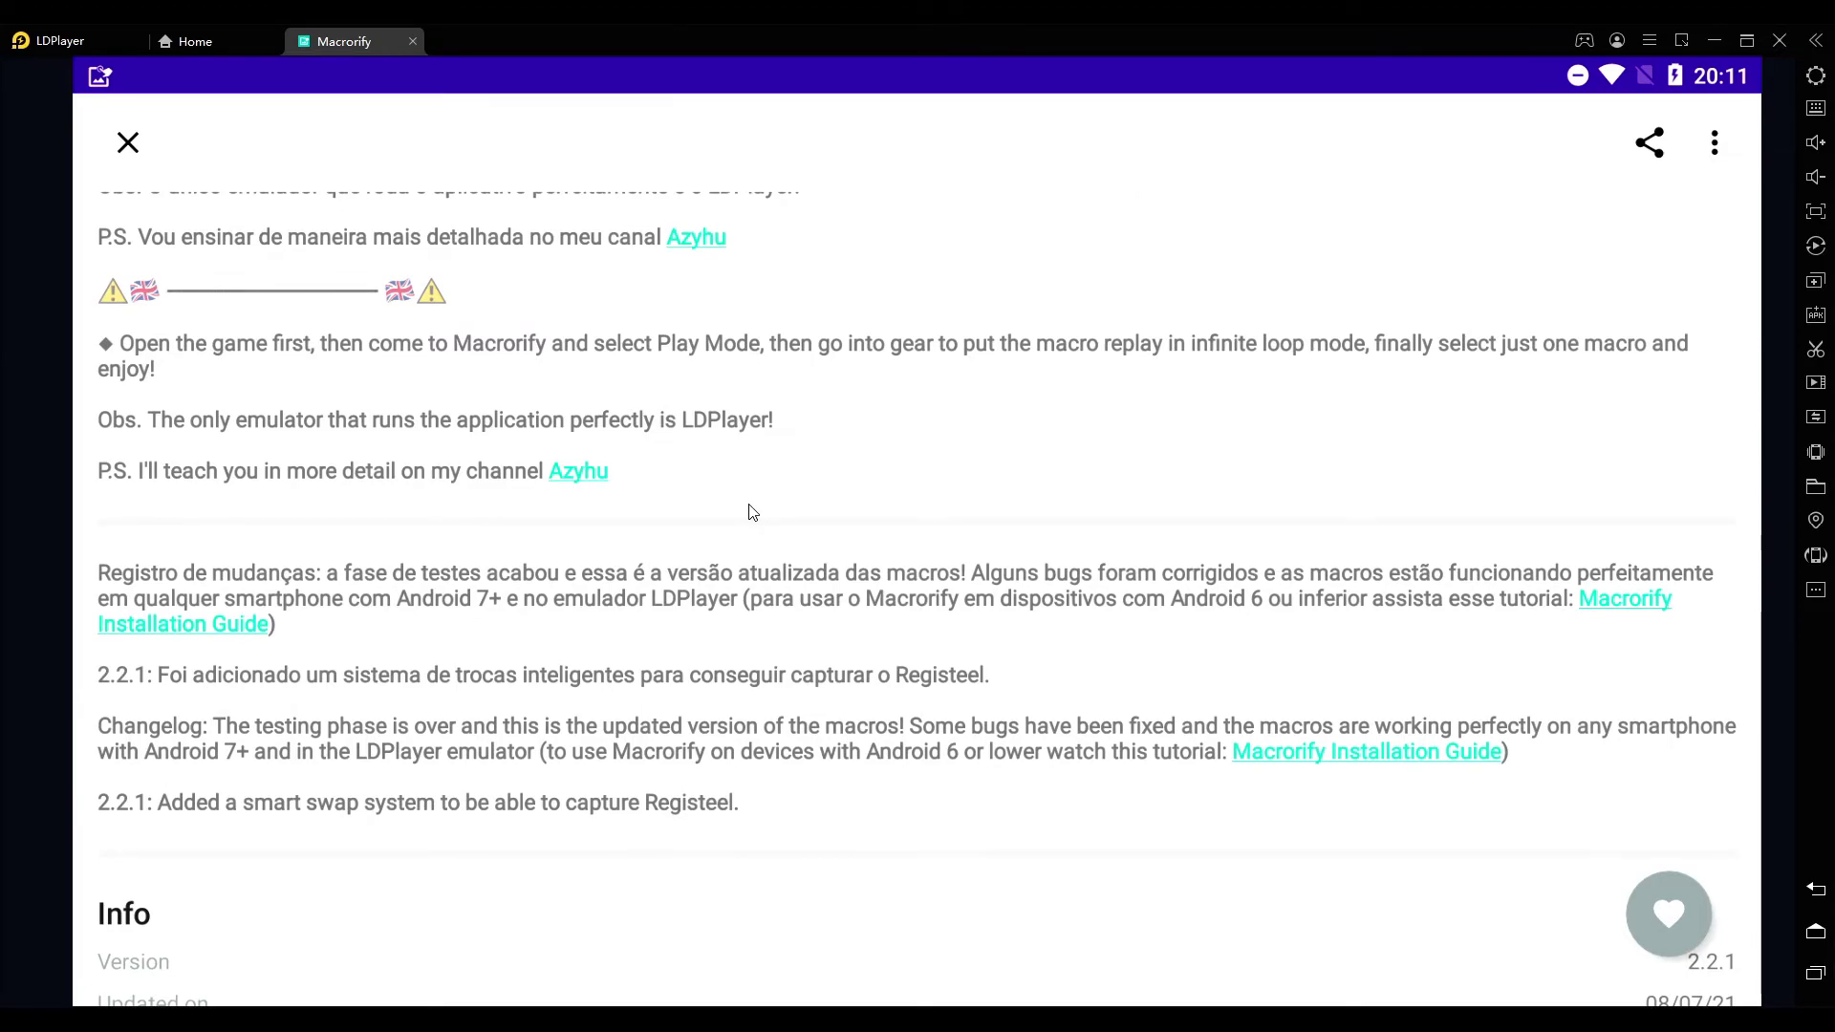
left_click_drag(752, 513, 749, 554)
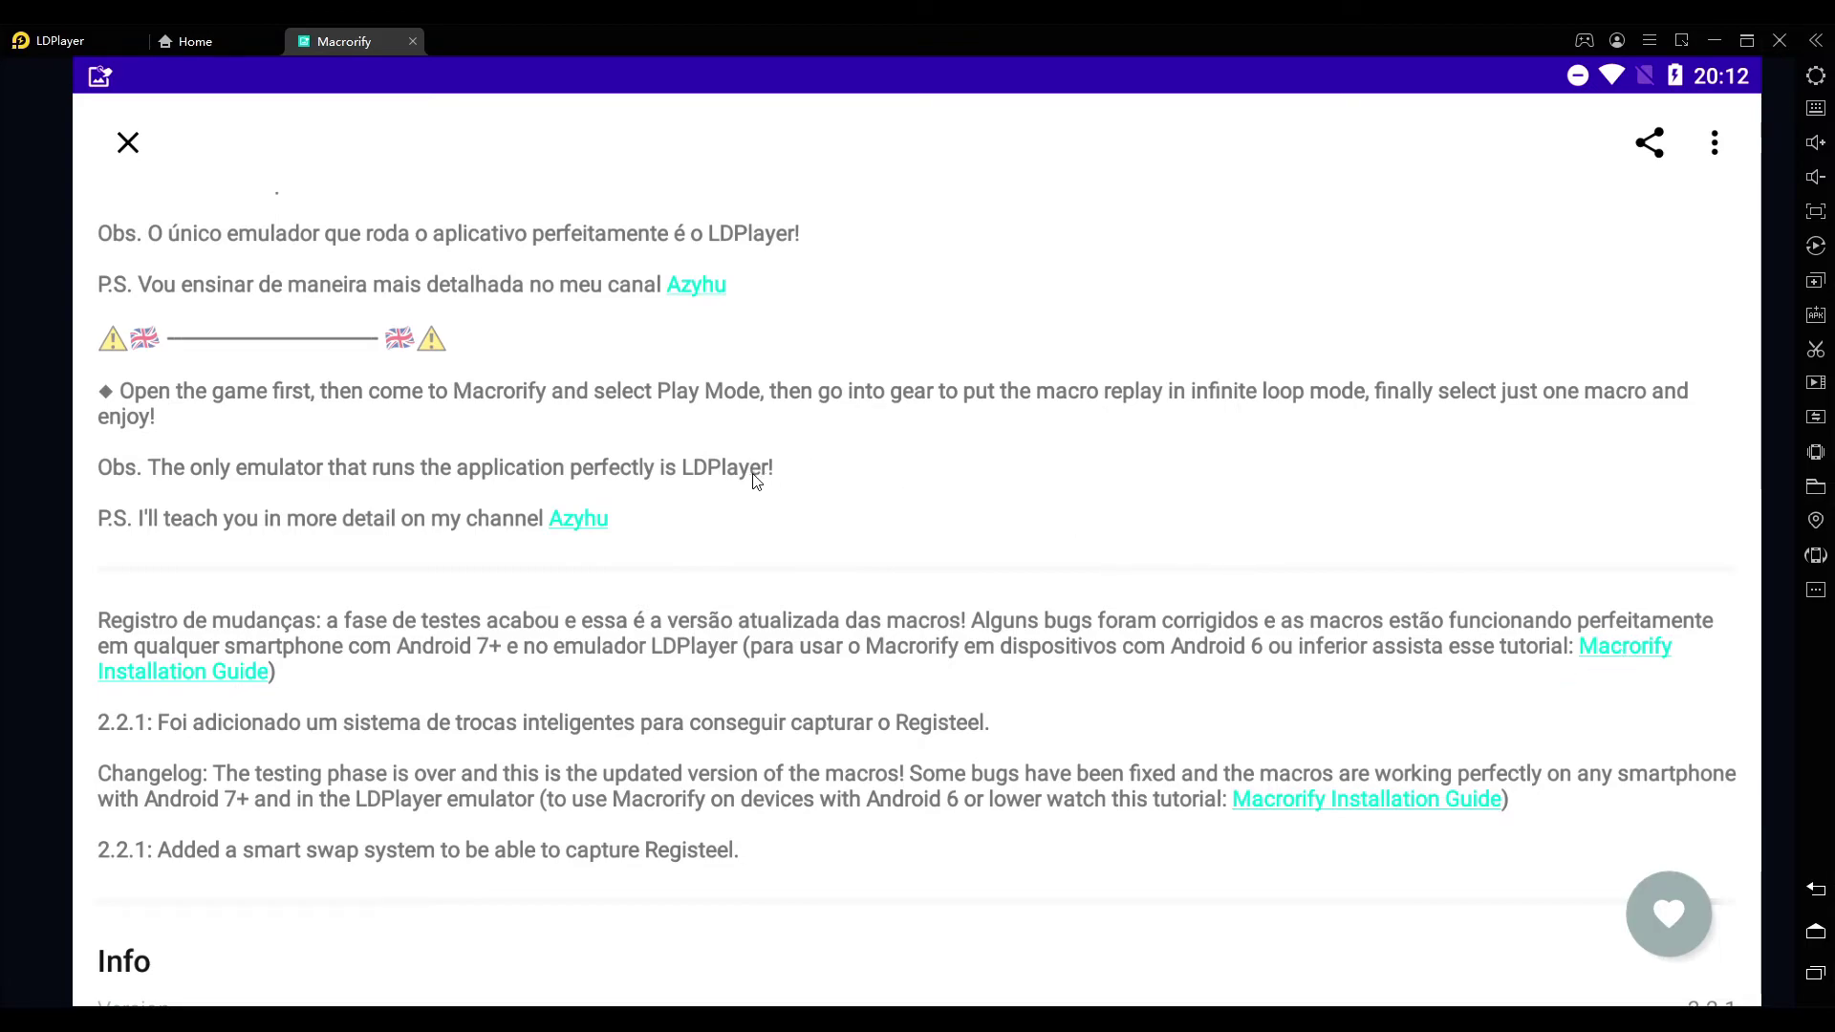
scroll(704, 468, "up", 3)
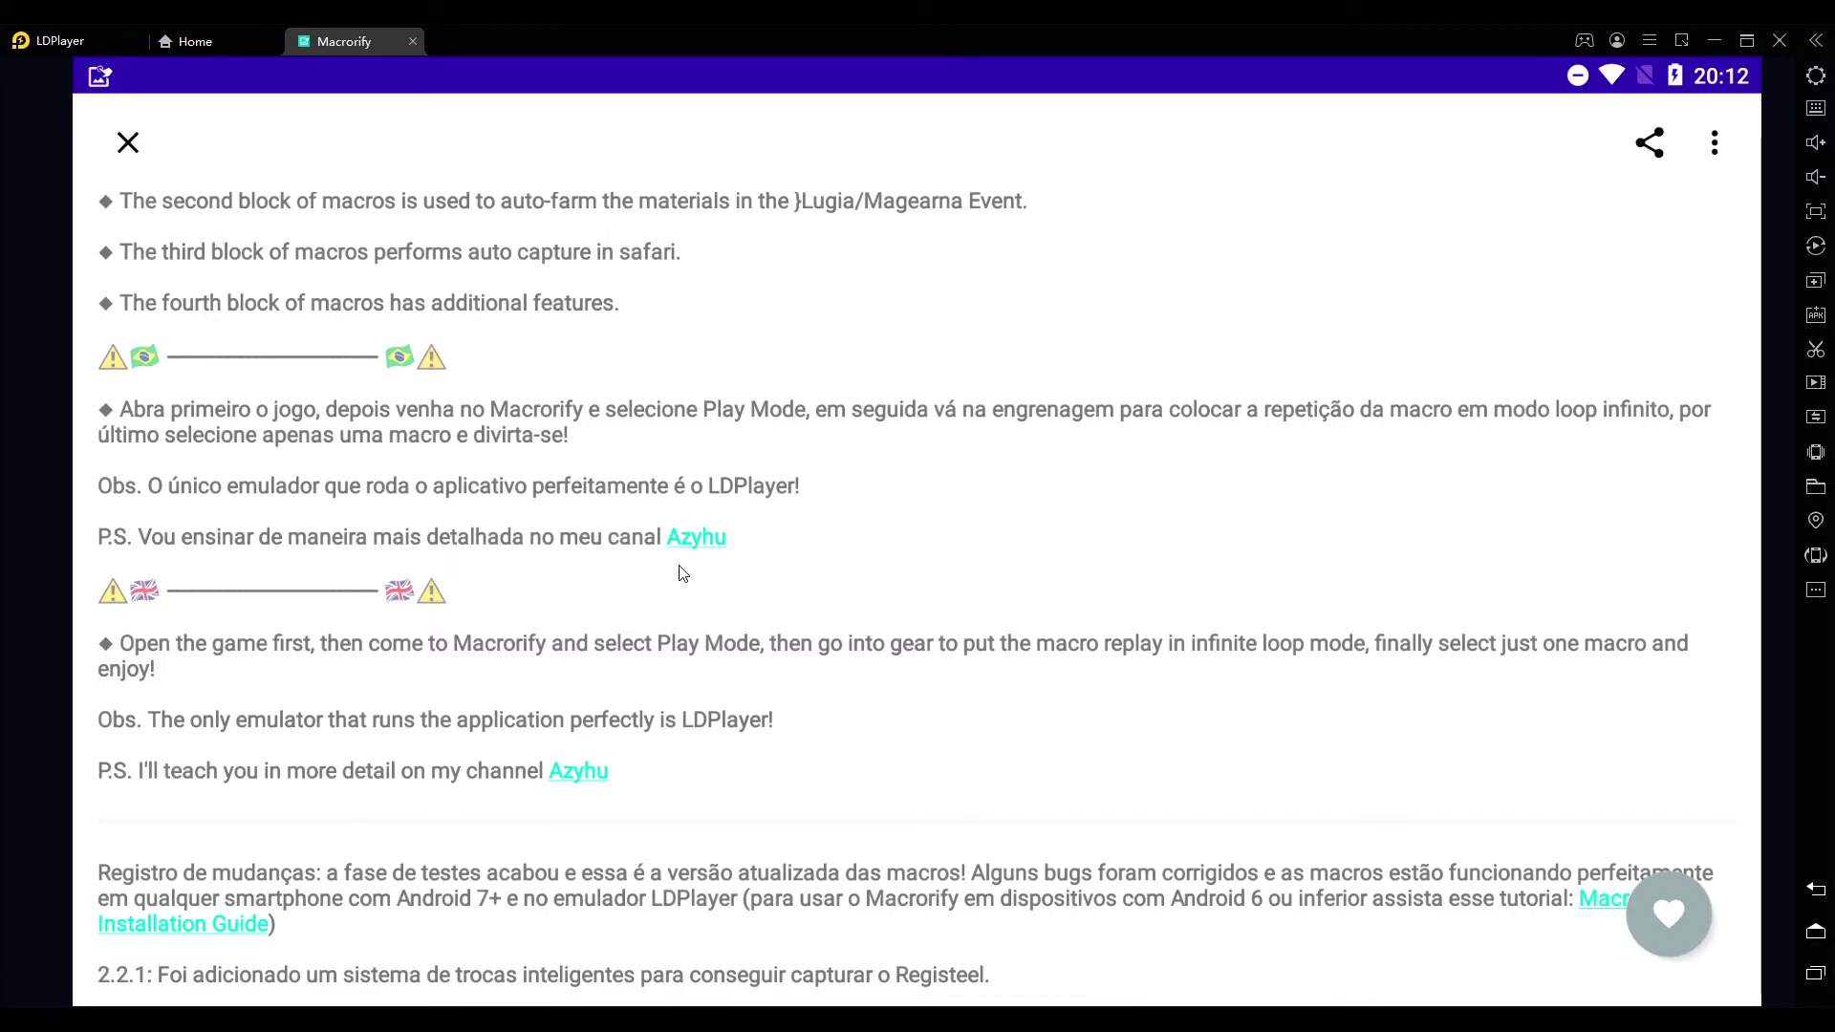
scroll(755, 521, "up", 3)
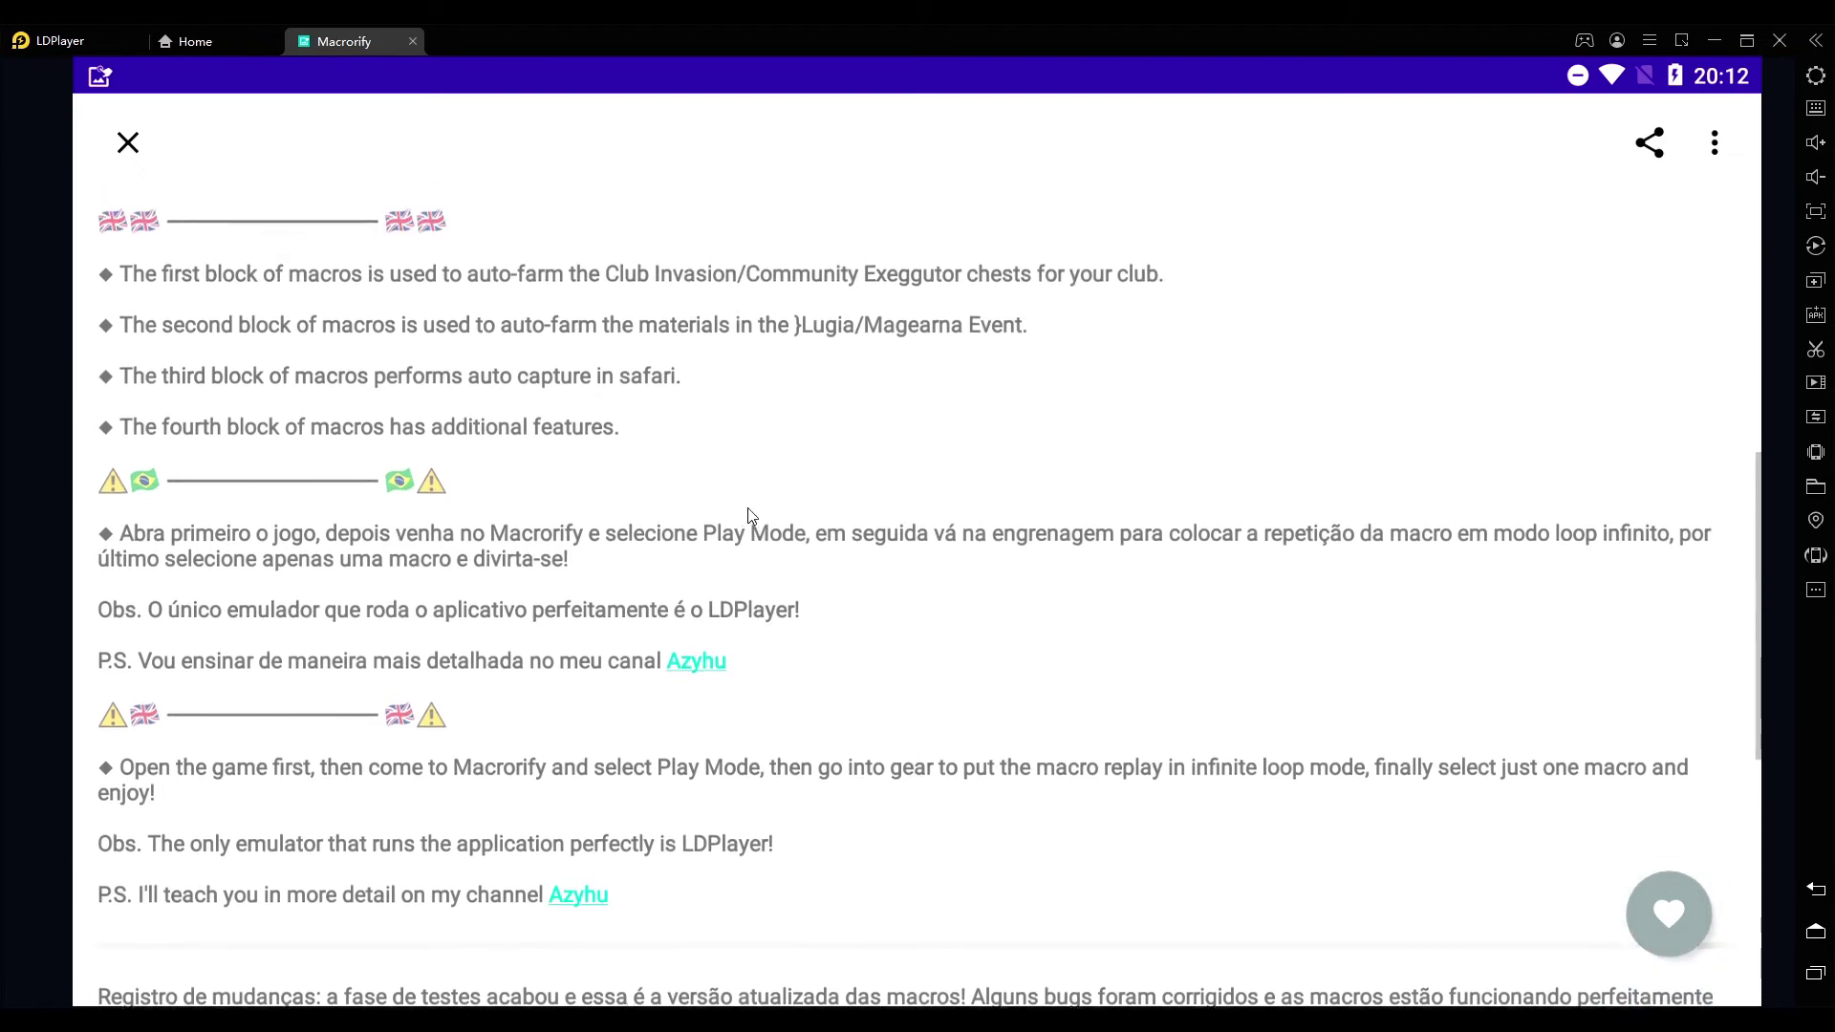
scroll(811, 685, "up", 6)
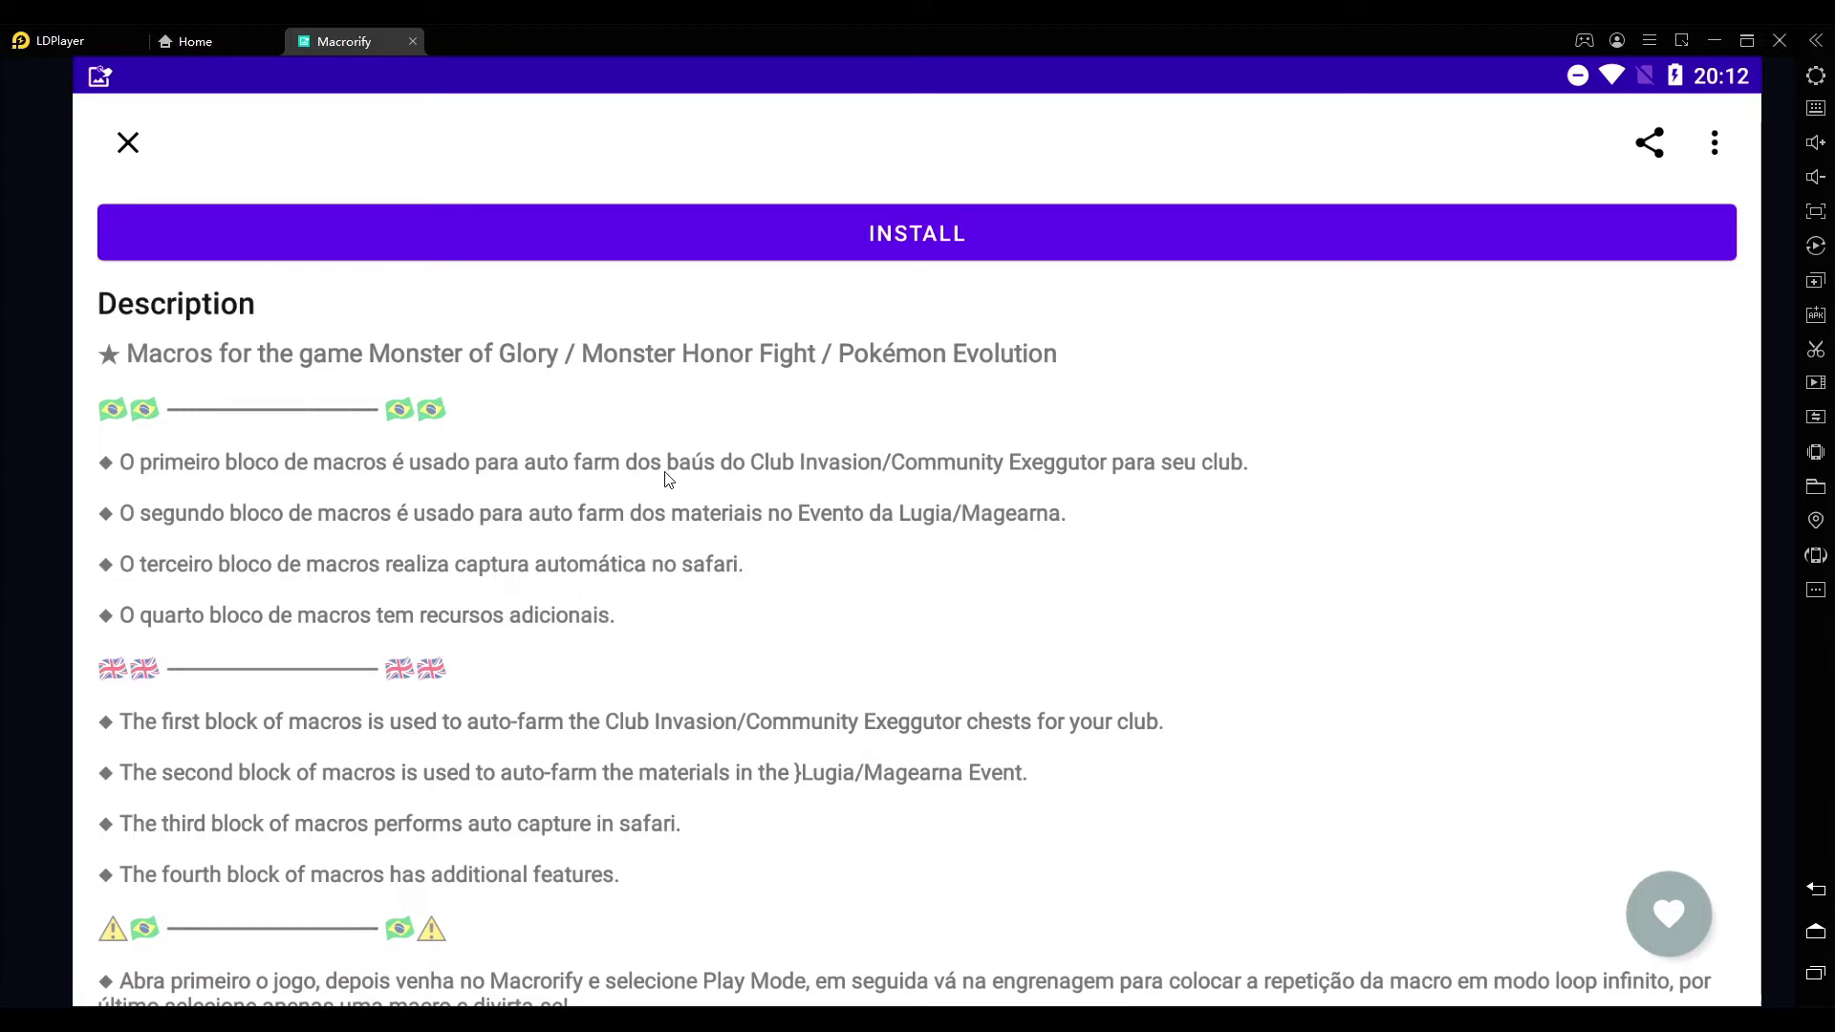
scroll(676, 405, "up", 3)
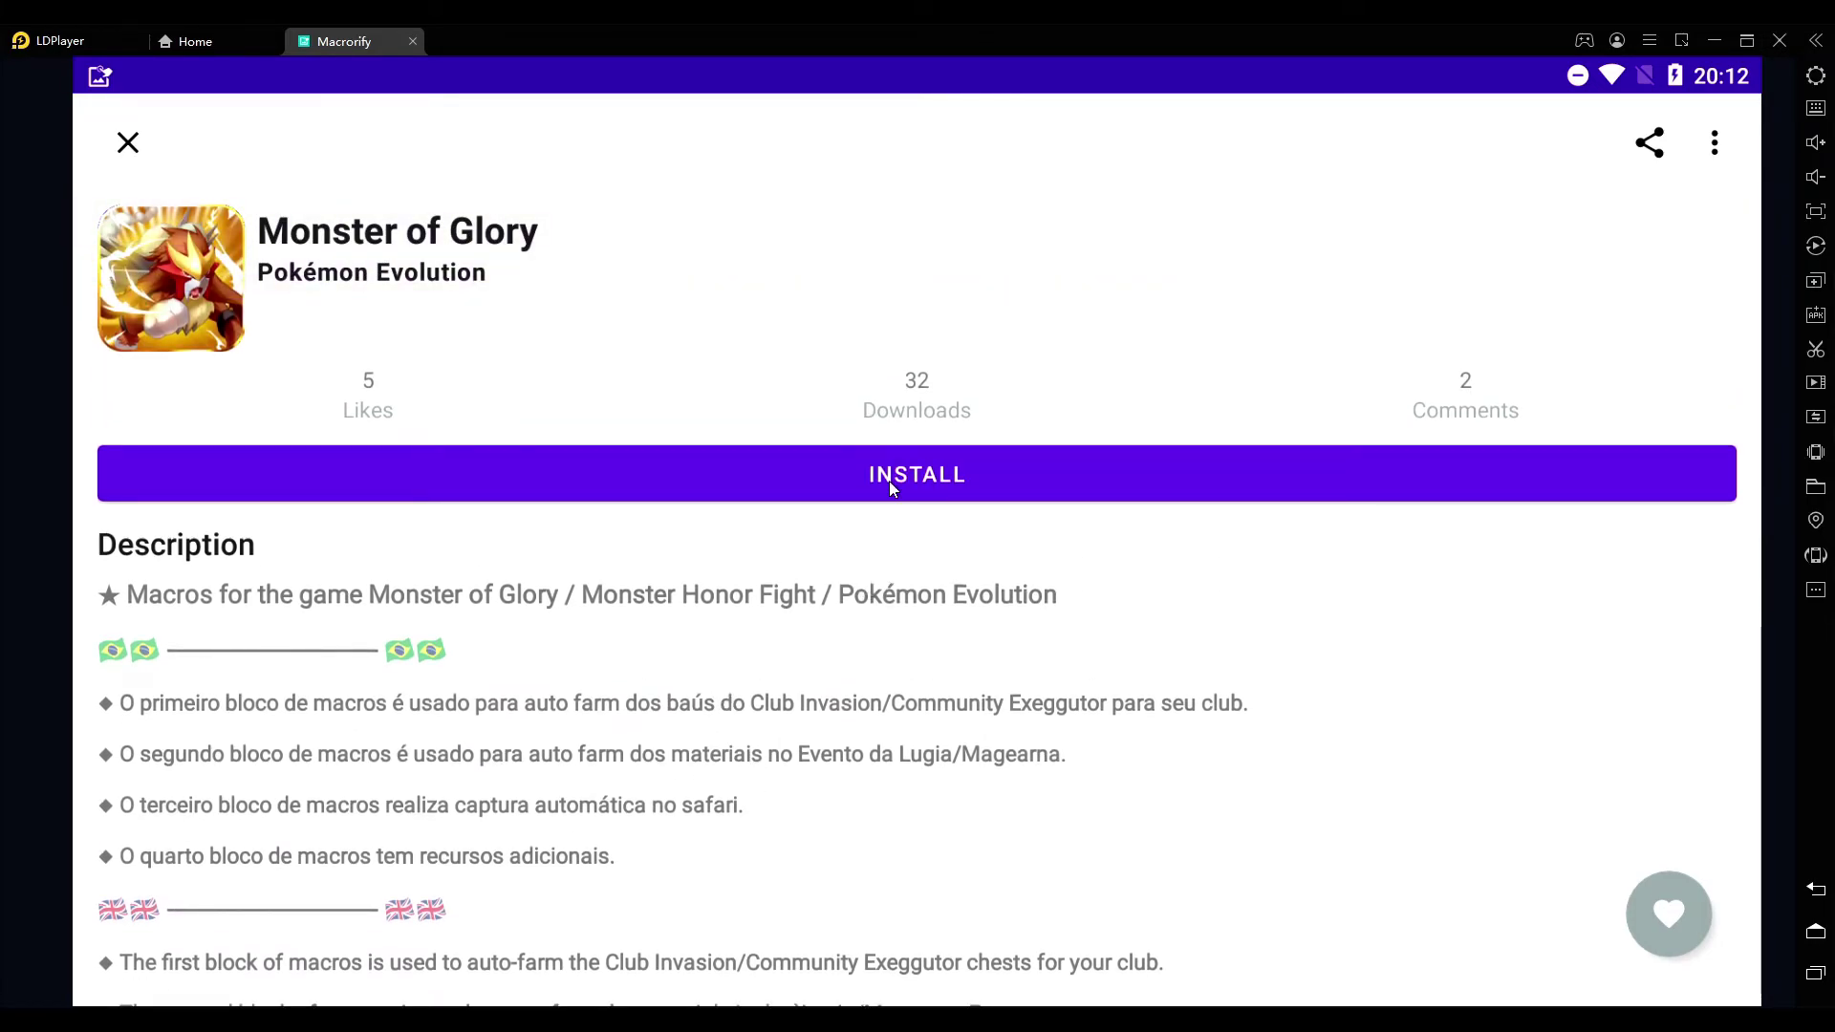
- Sign in when required, install the Monster of Glory macro by accepting its reputation terms, and close its store page
left_click(908, 478)
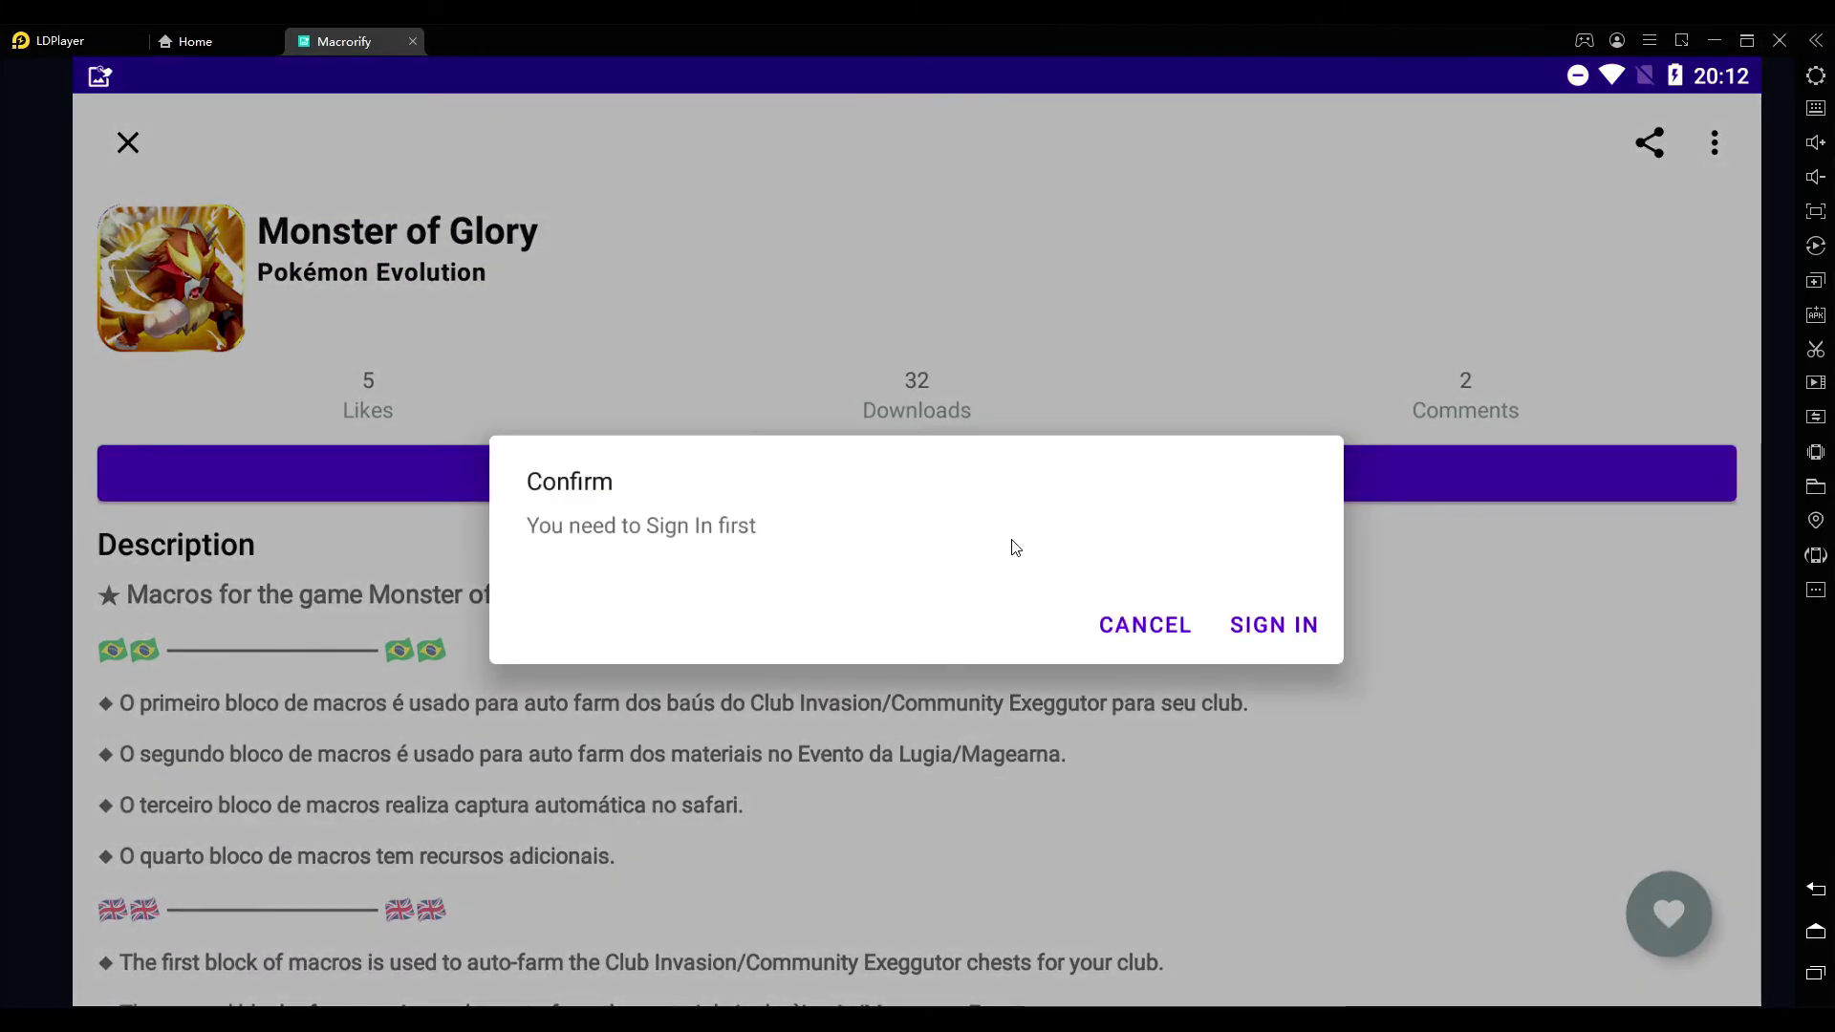
left_click(1262, 626)
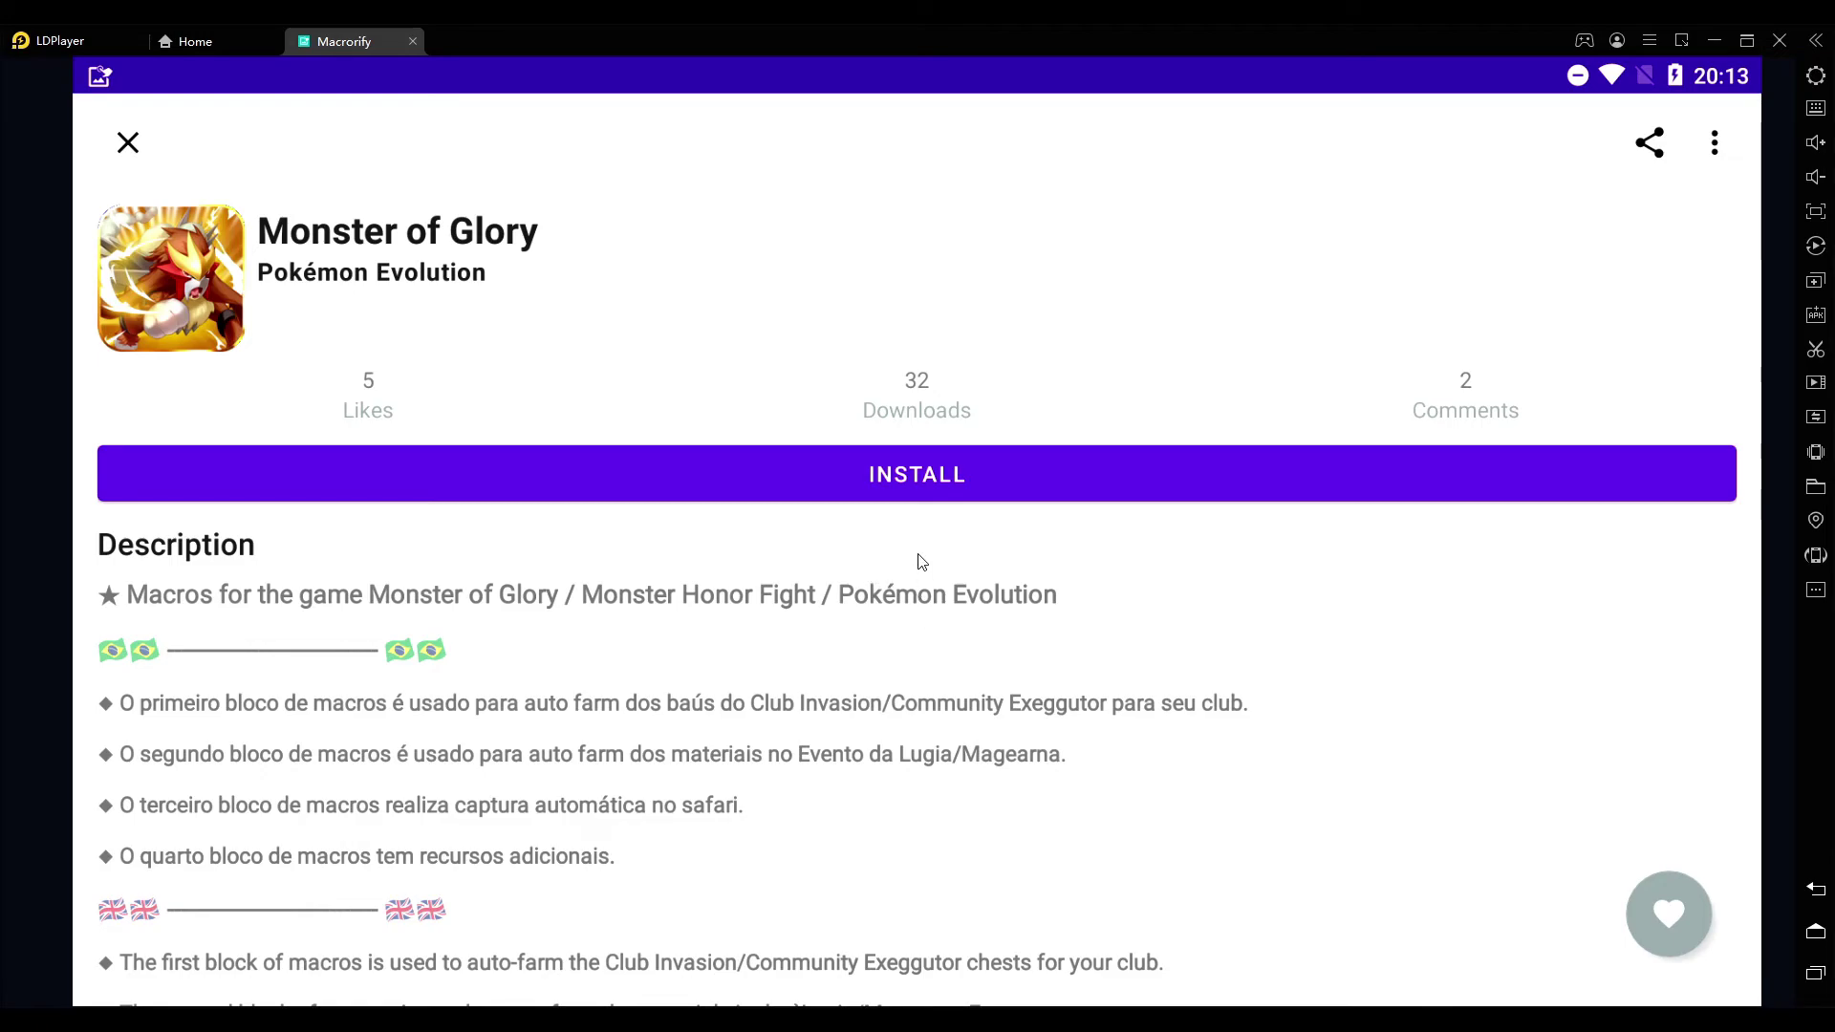
left_click(918, 486)
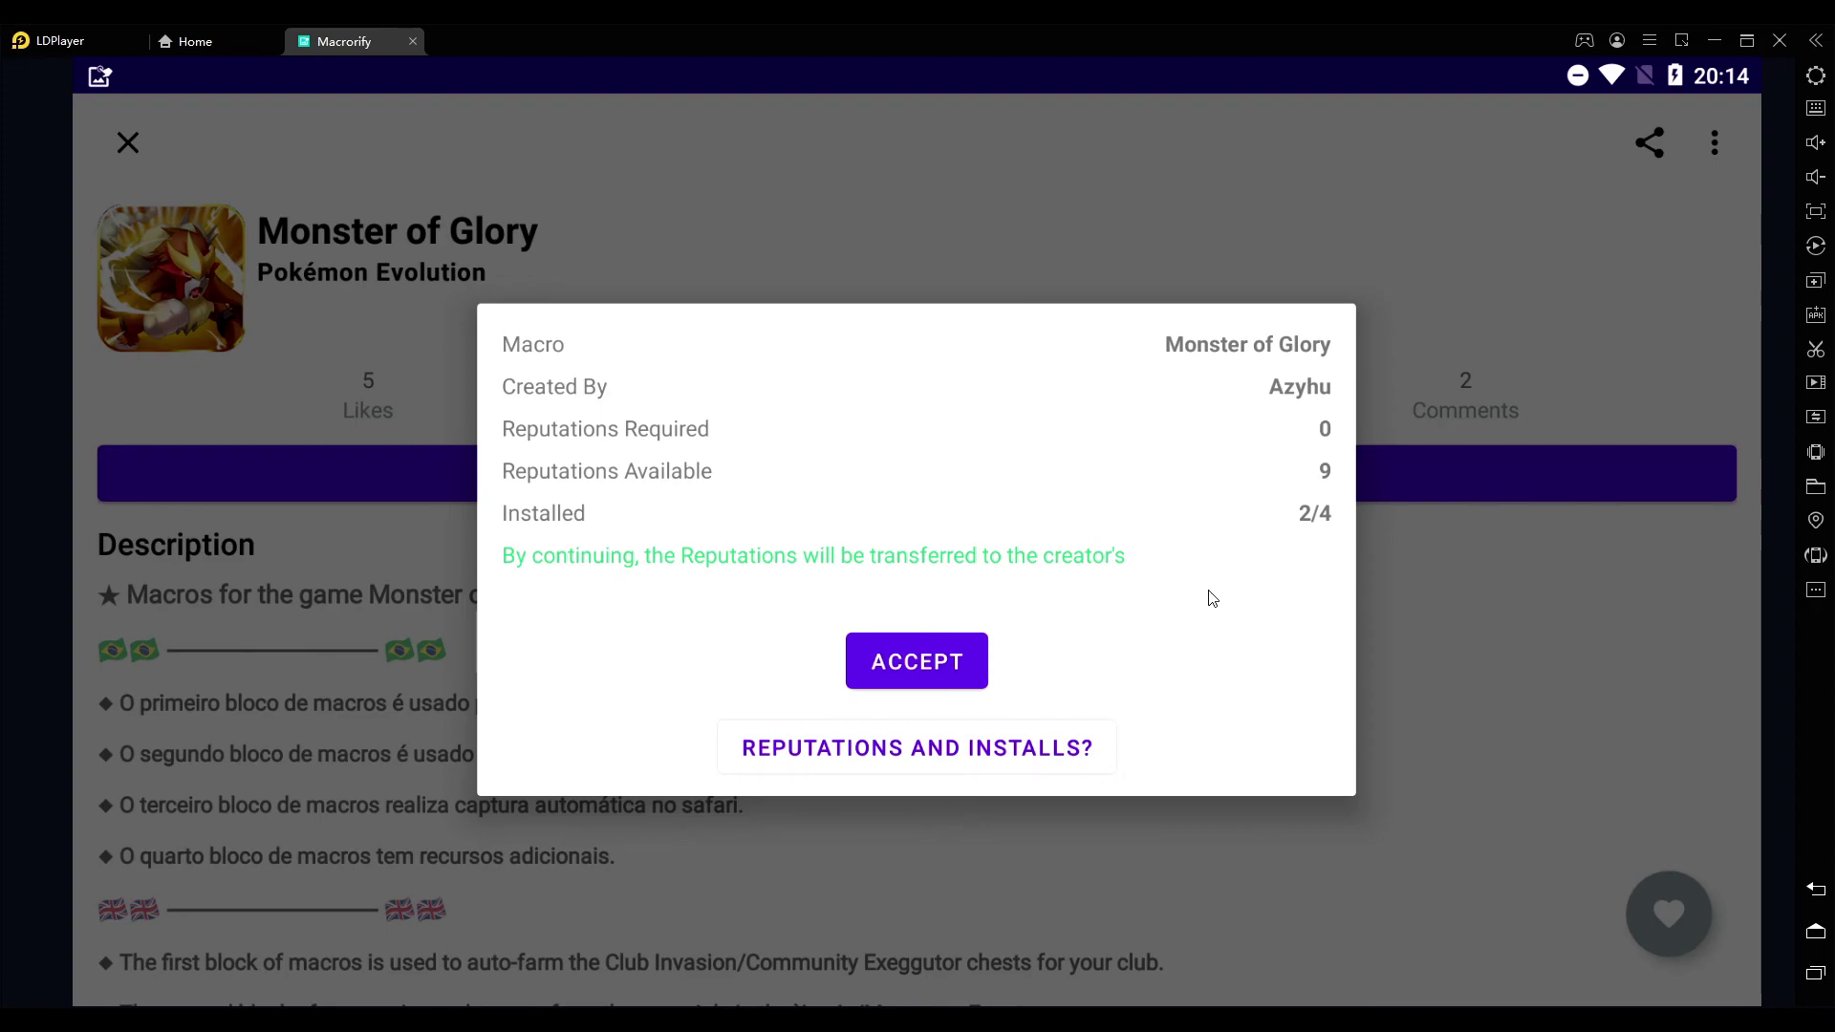
left_click(941, 672)
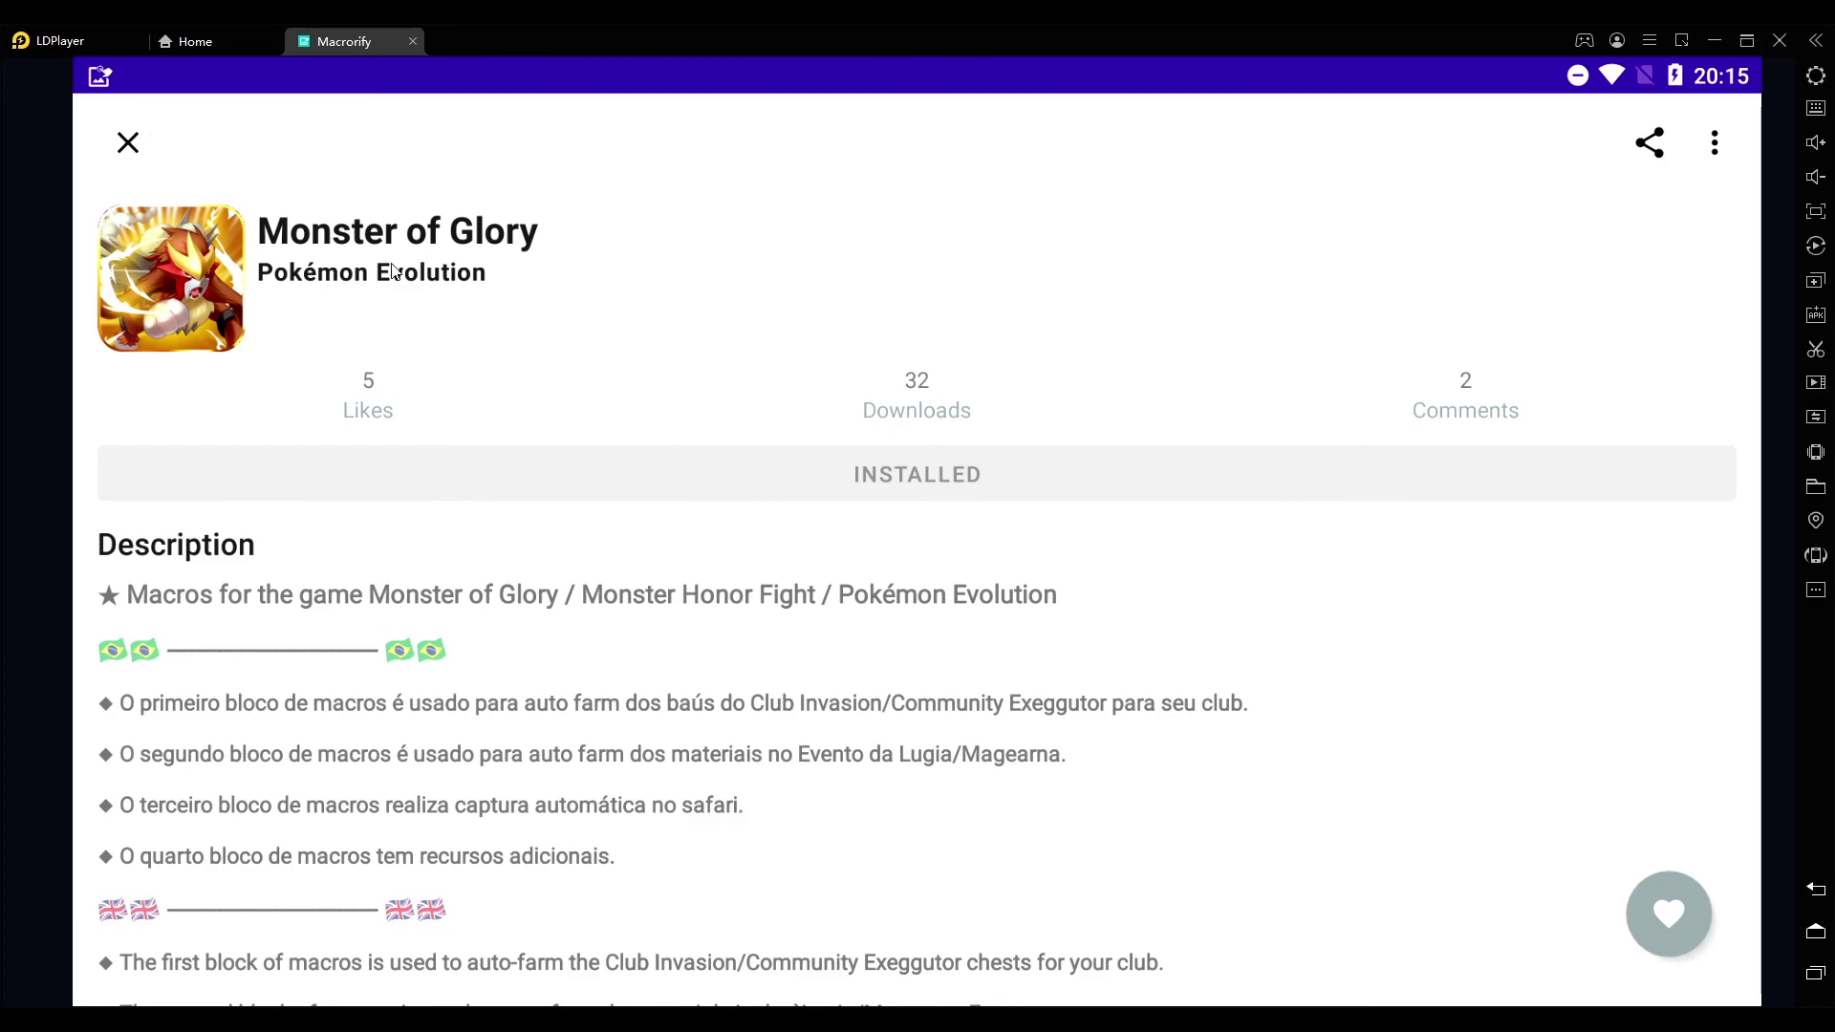
left_click(164, 148)
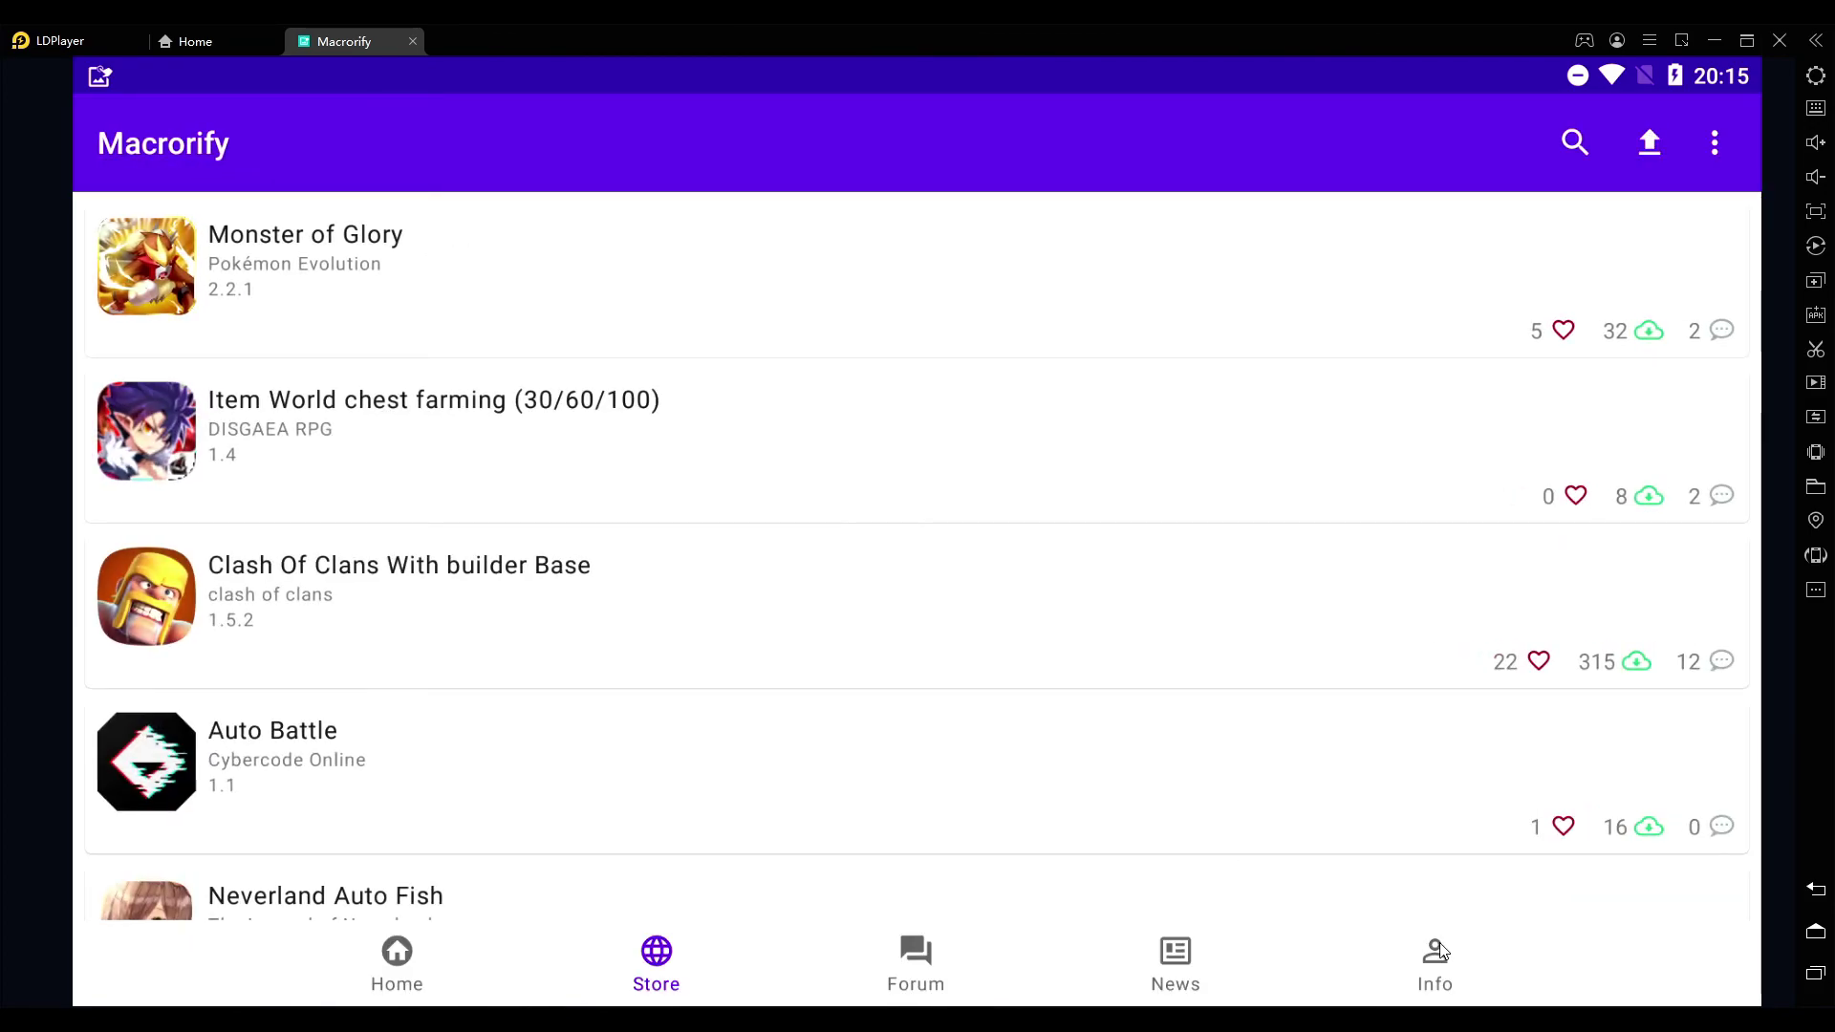
- View the My Macros list from the account info page and return from it
left_click(1443, 960)
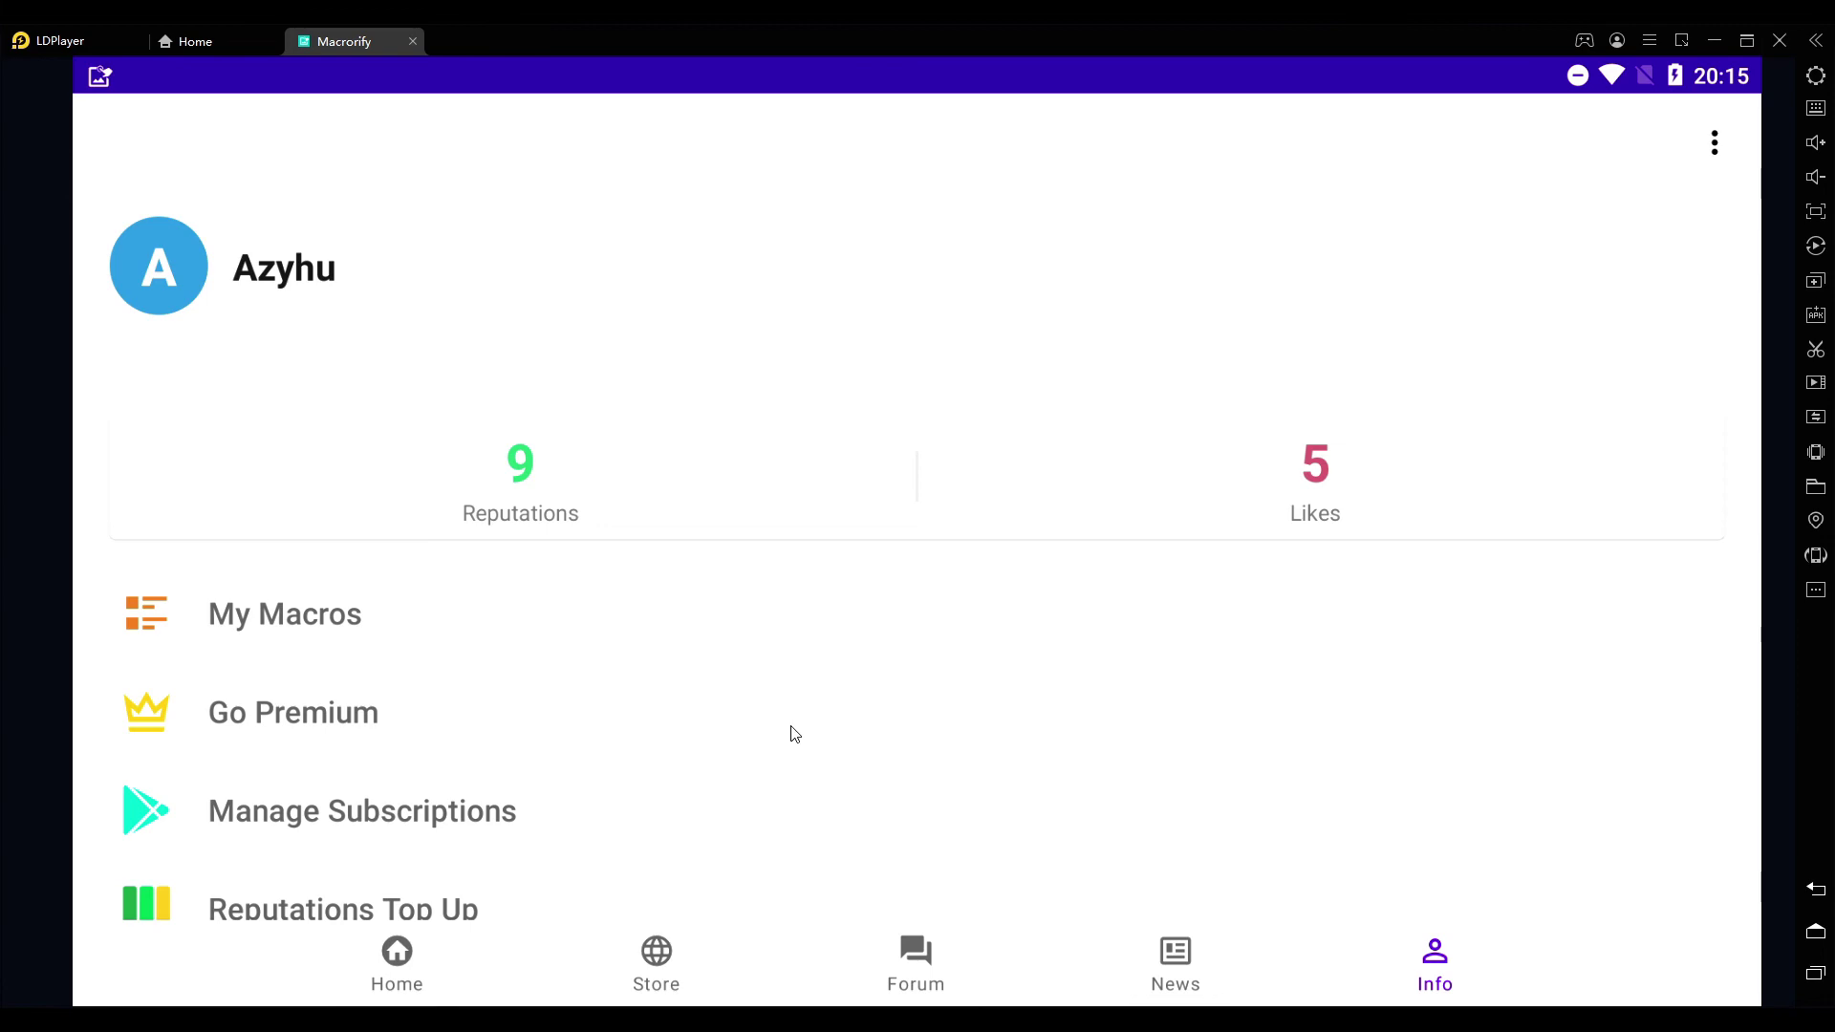
left_click(325, 626)
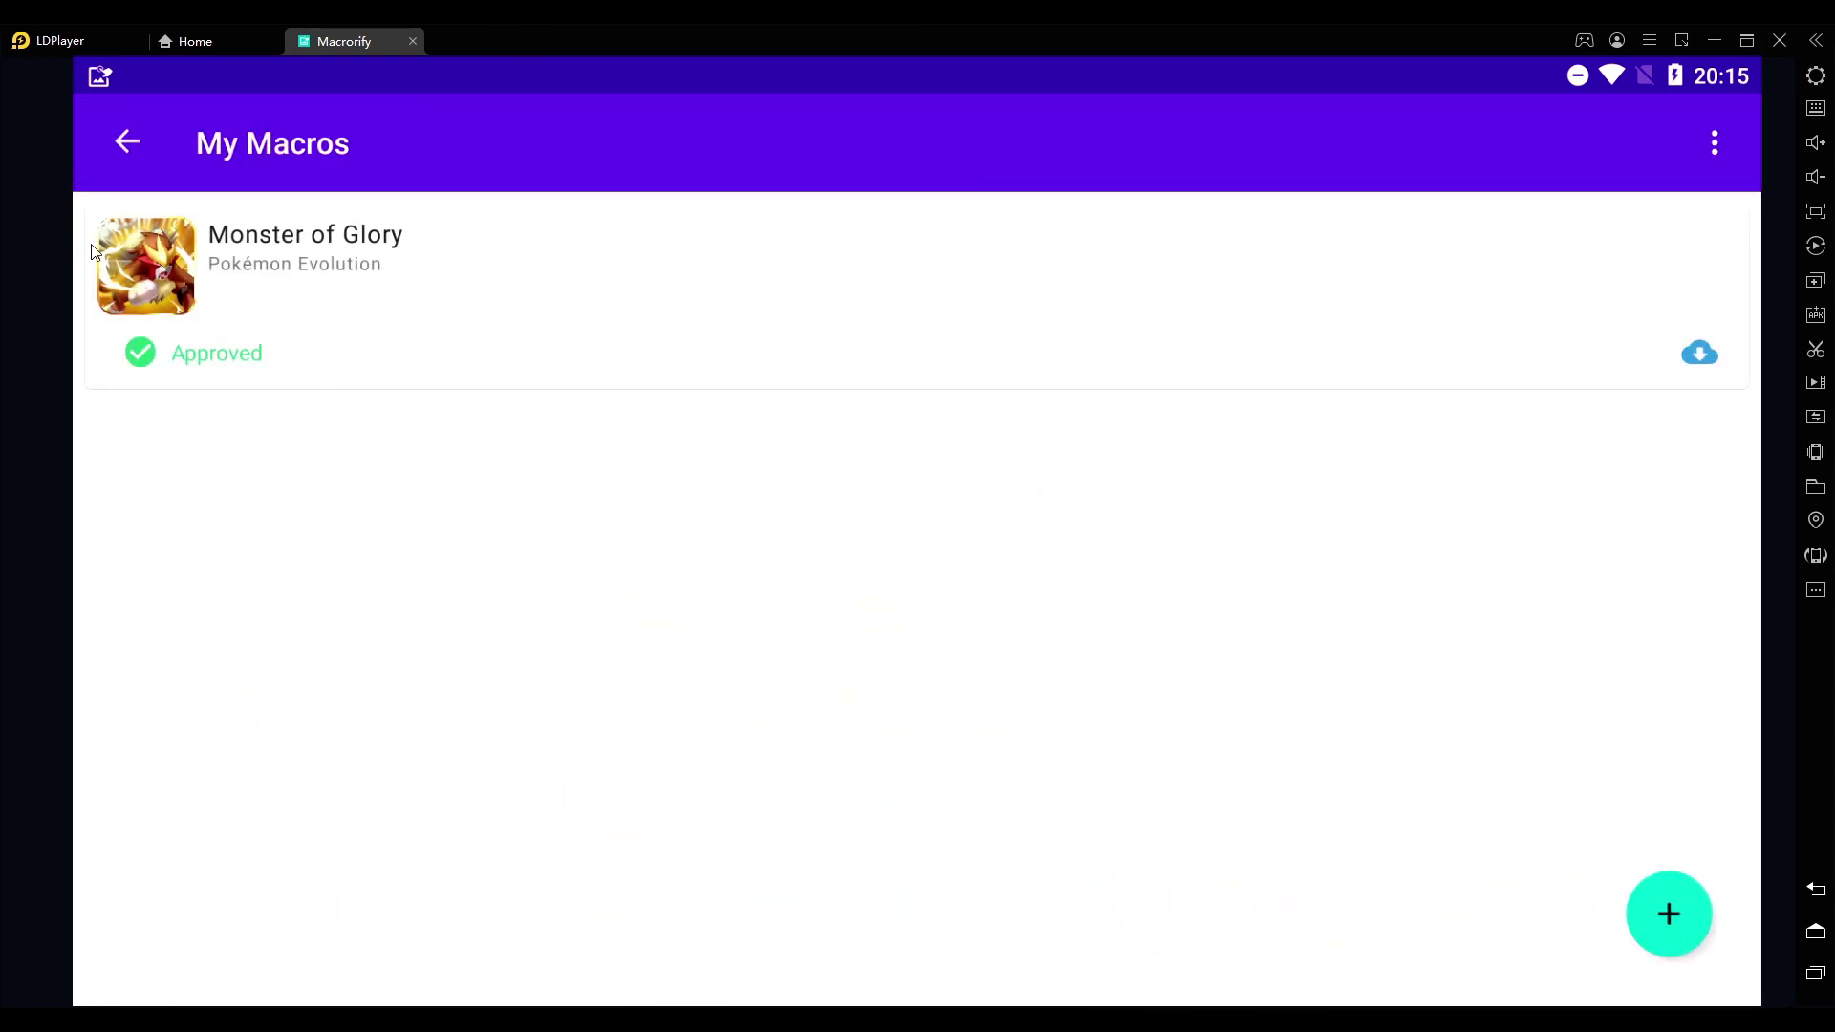
left_click(128, 144)
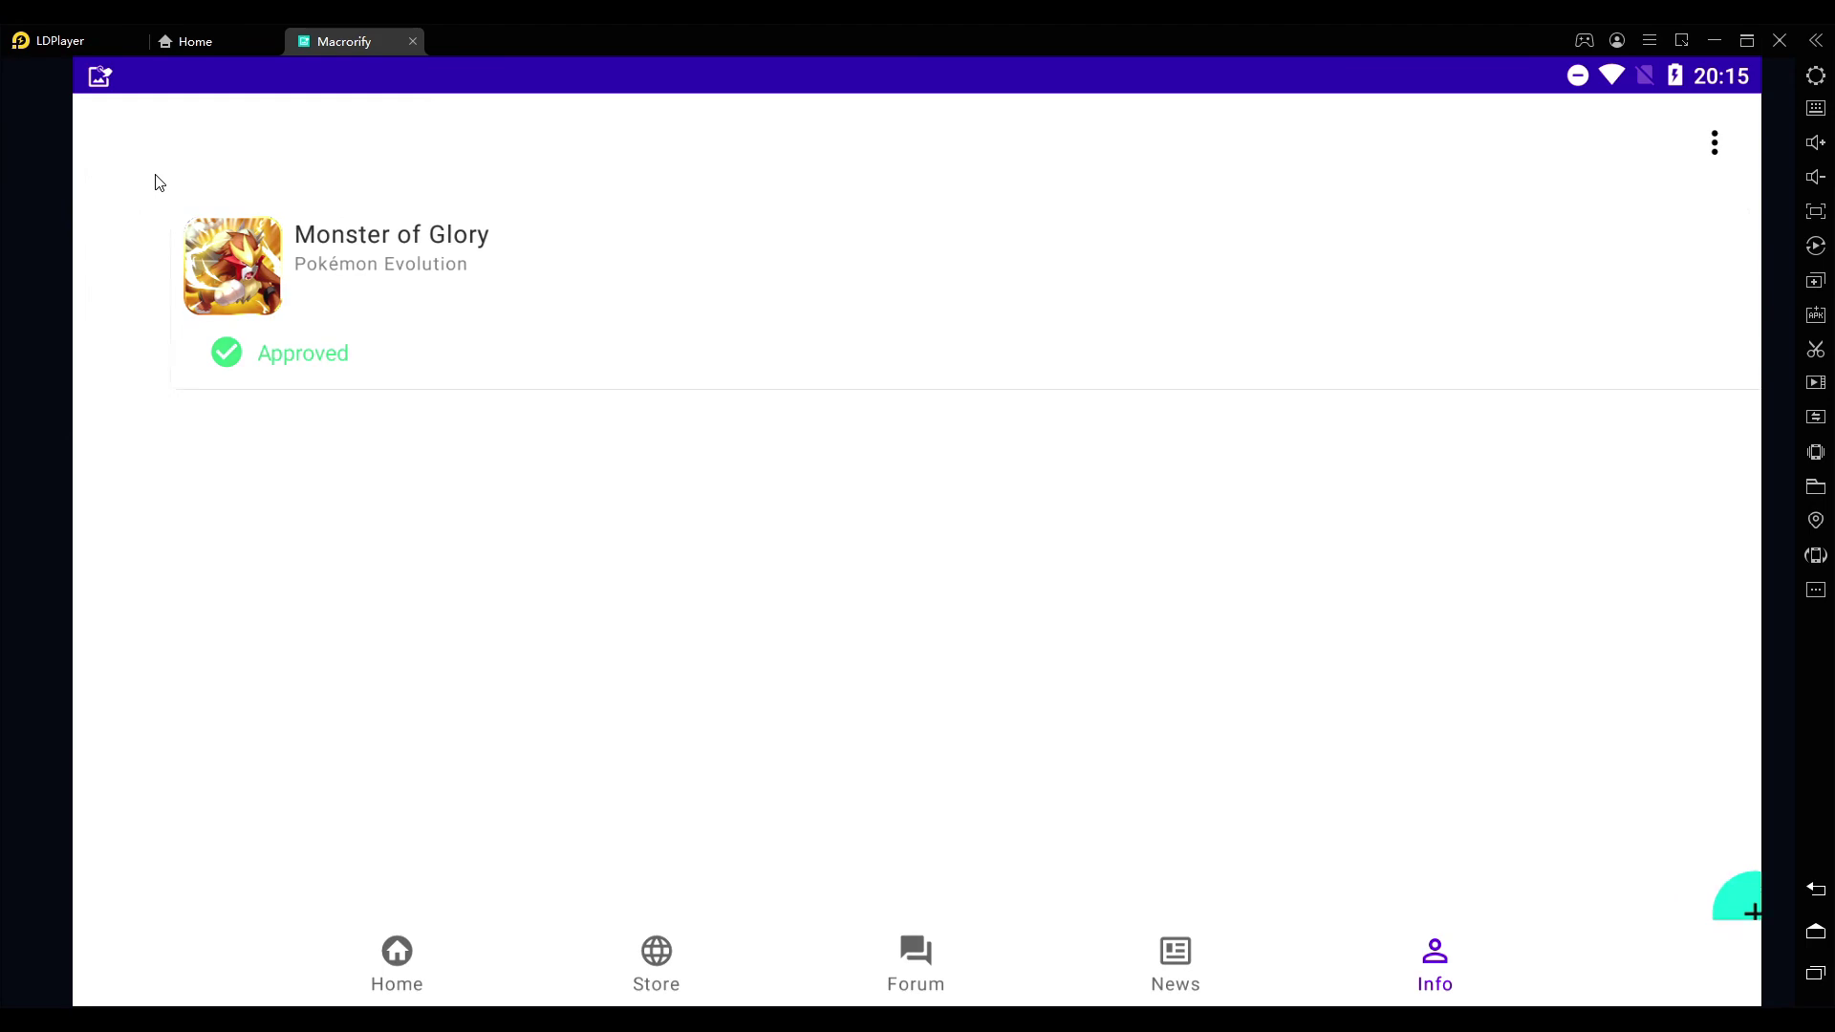
- Go to Macrorify's home list and check the store page linked from the installed Monster of Glory macro
left_click(360, 984)
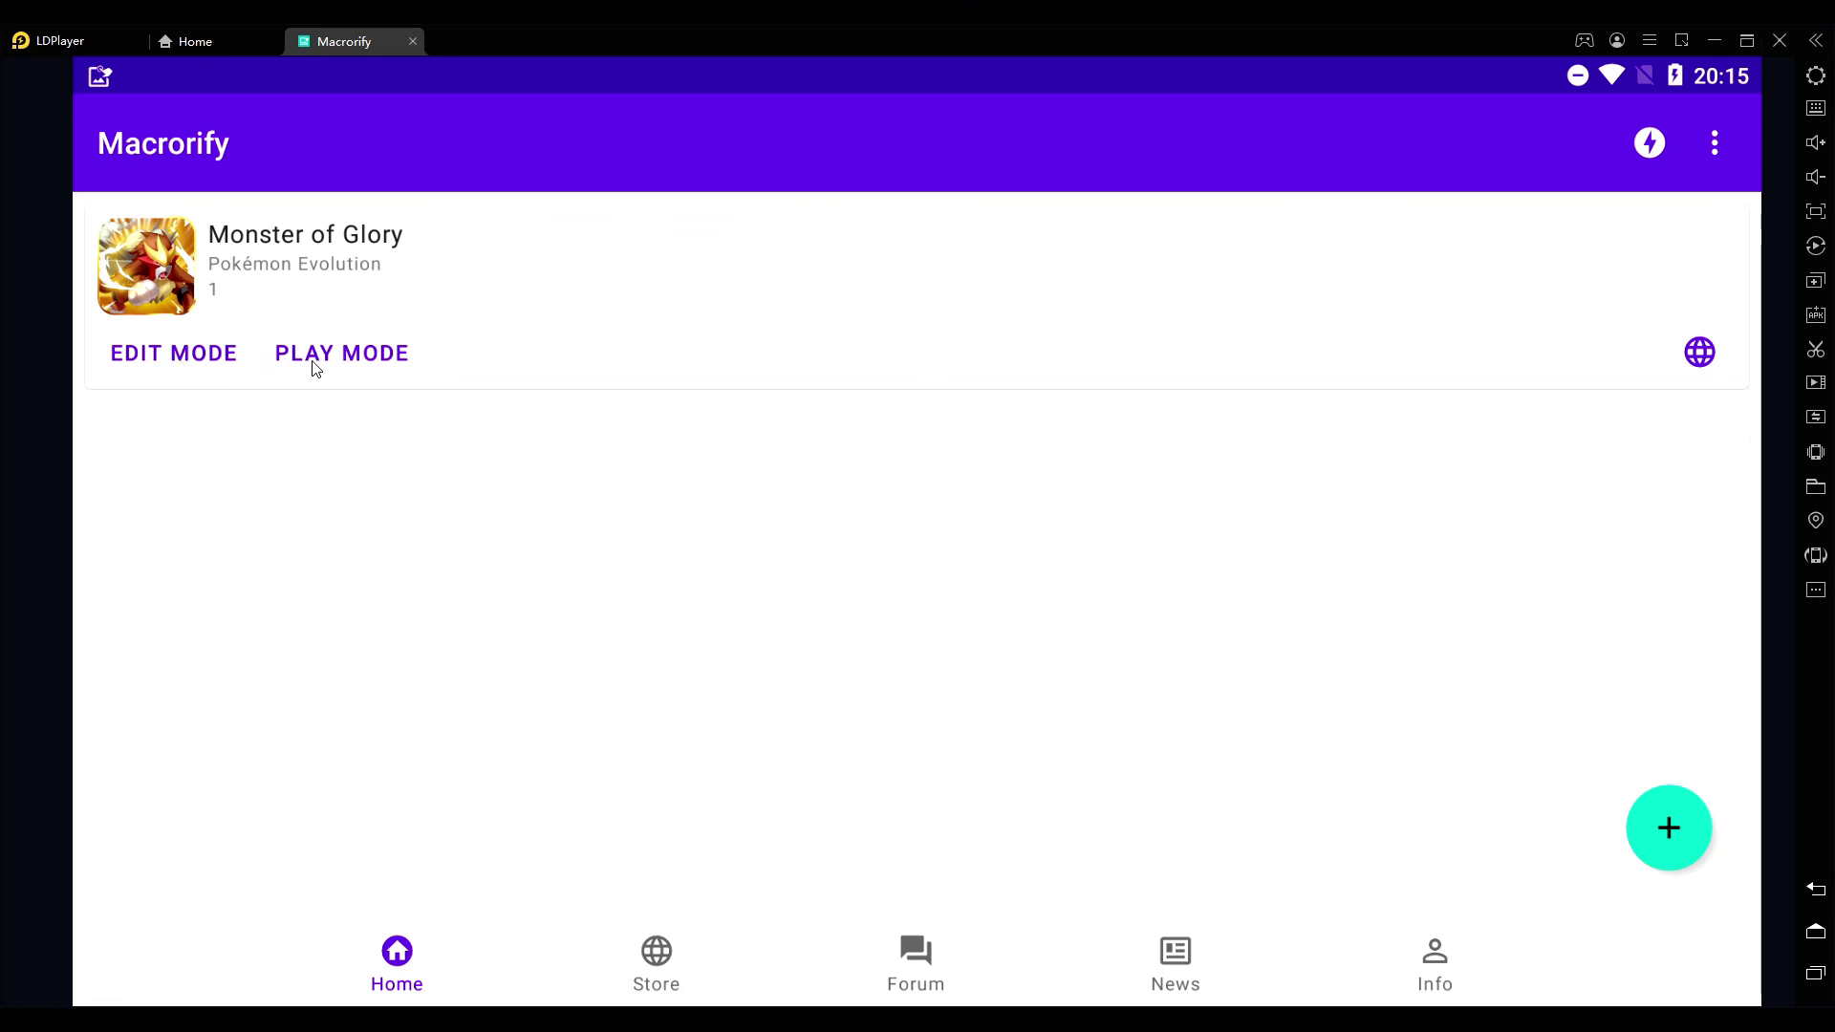
left_click(1701, 360)
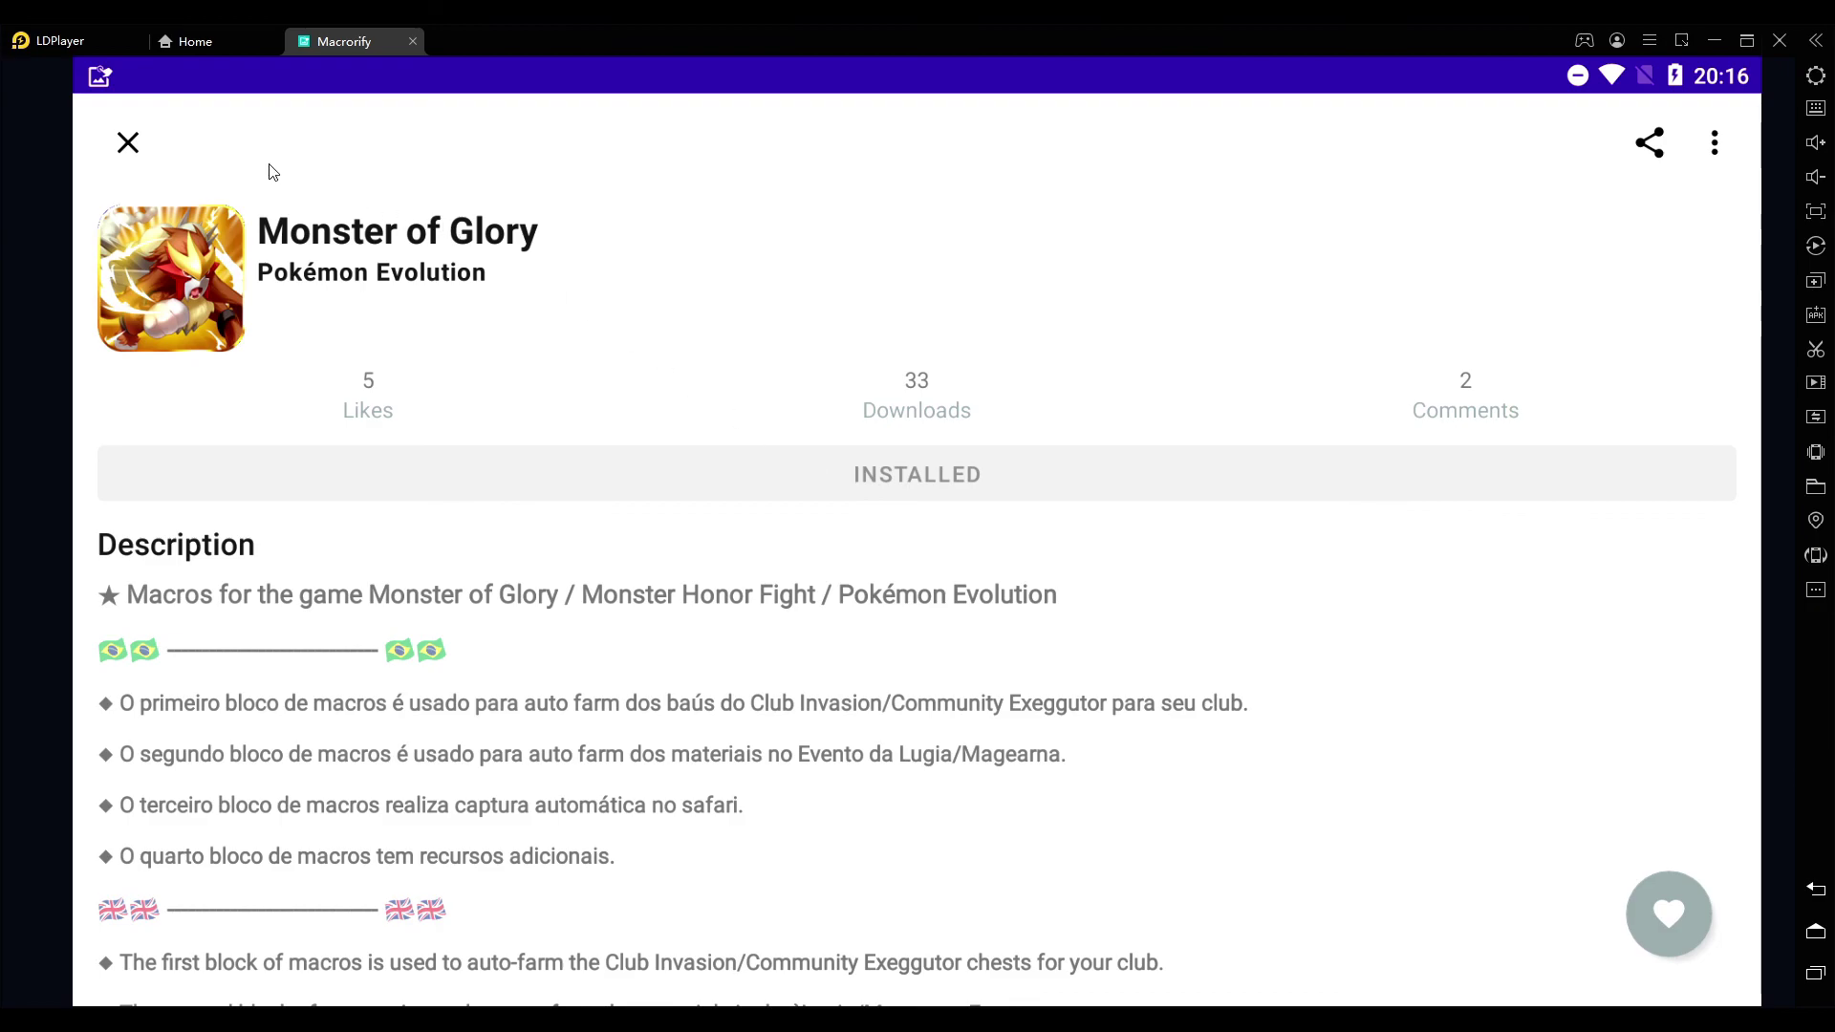
left_click(143, 153)
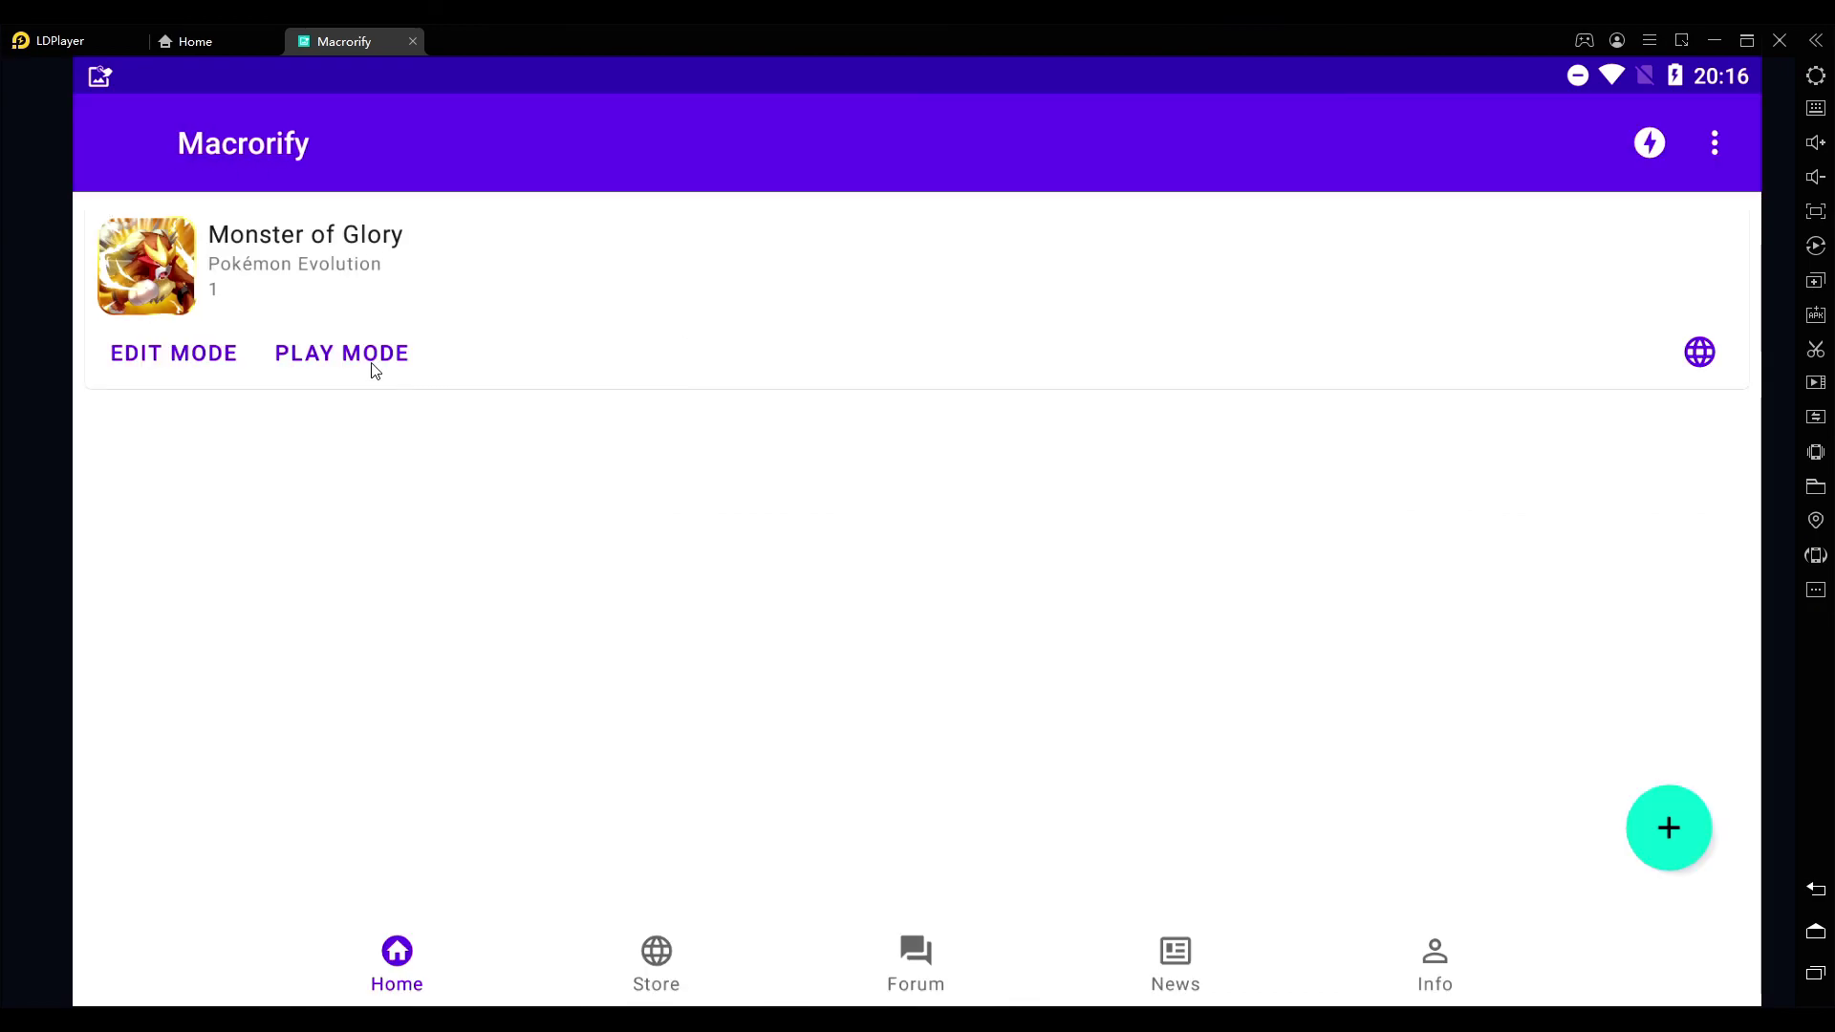